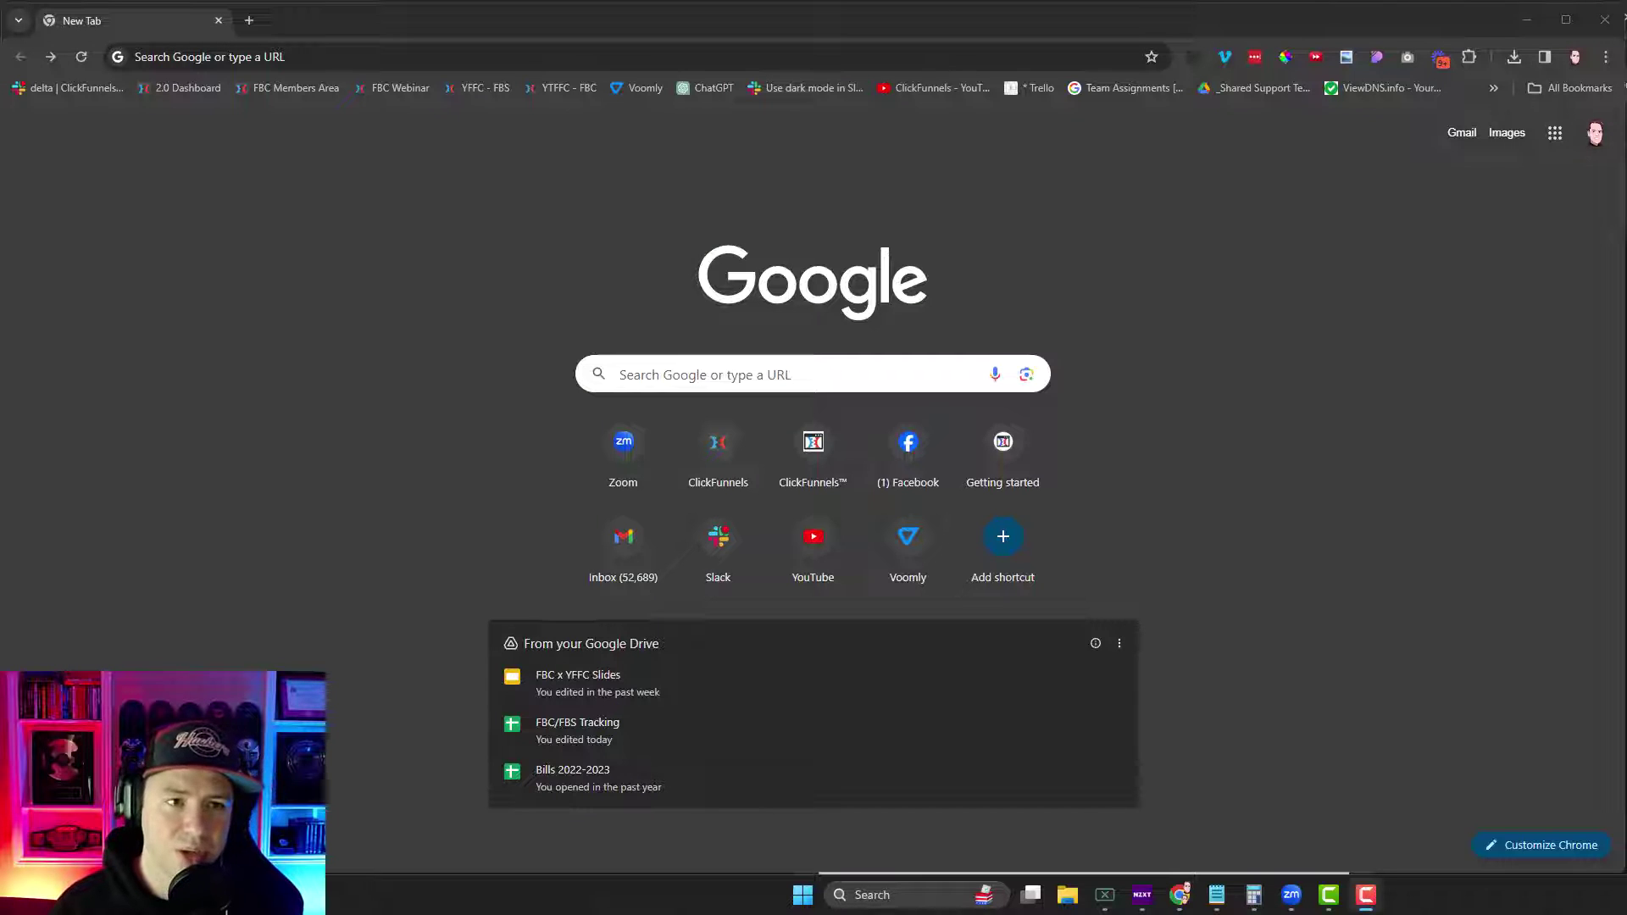
- Load funnelchats.com/ai and submit the Create Your FREE Account sign-up form
{"action": "left_click", "coordinate": [347, 58]}
{"action": "type", "text": "https://www.funnelchats.com/ai"}
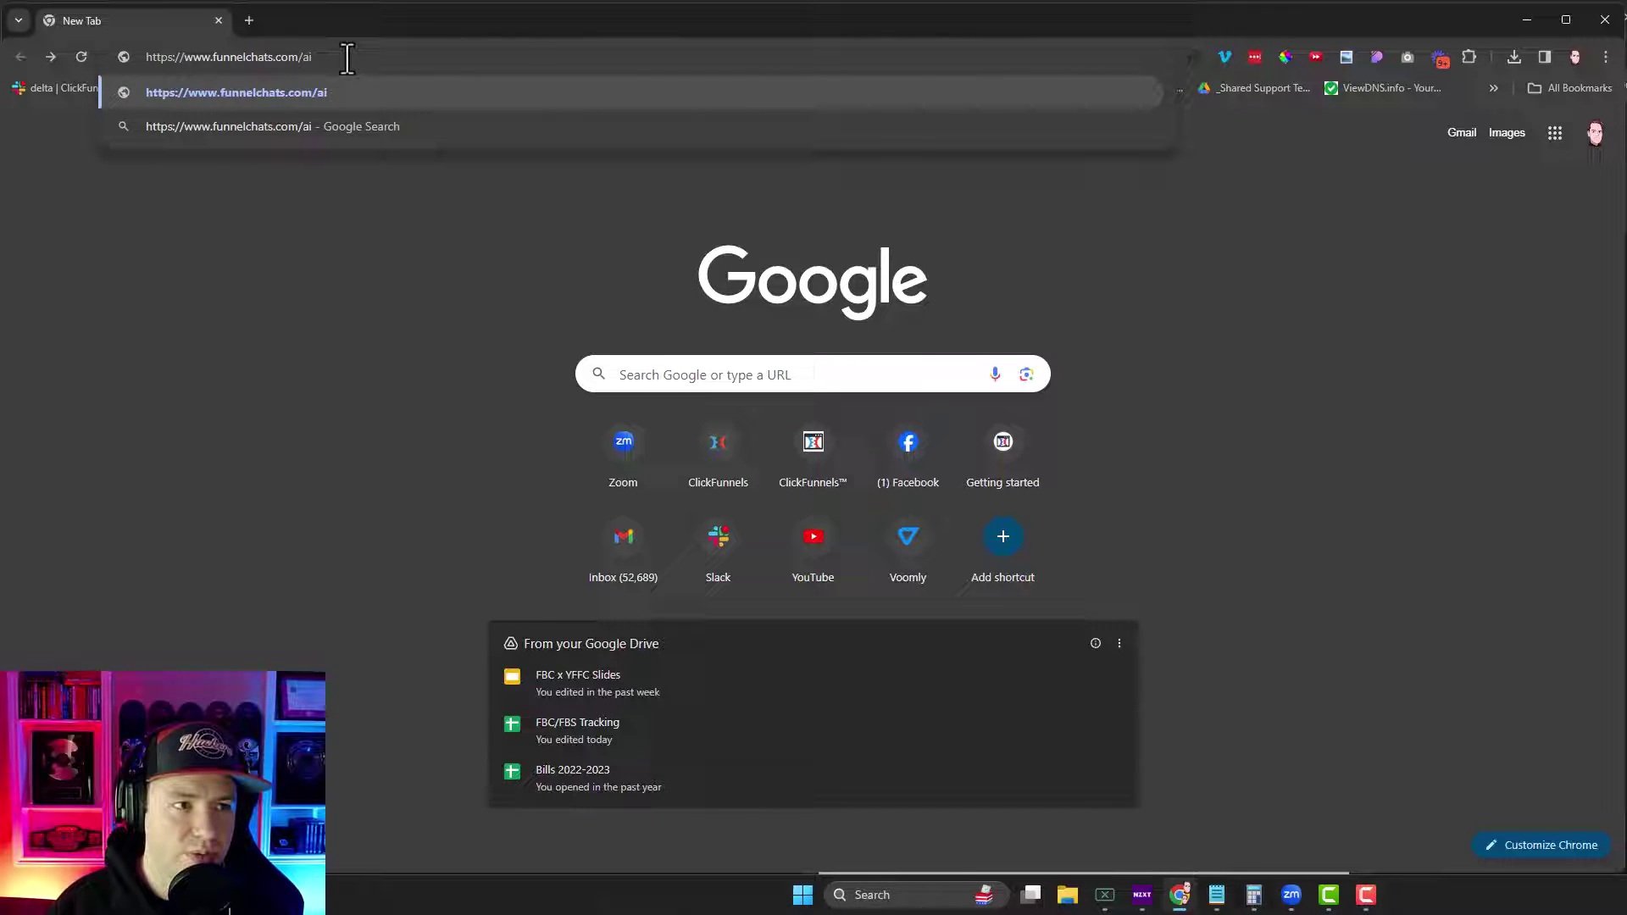
{"action": "key", "text": "Return"}
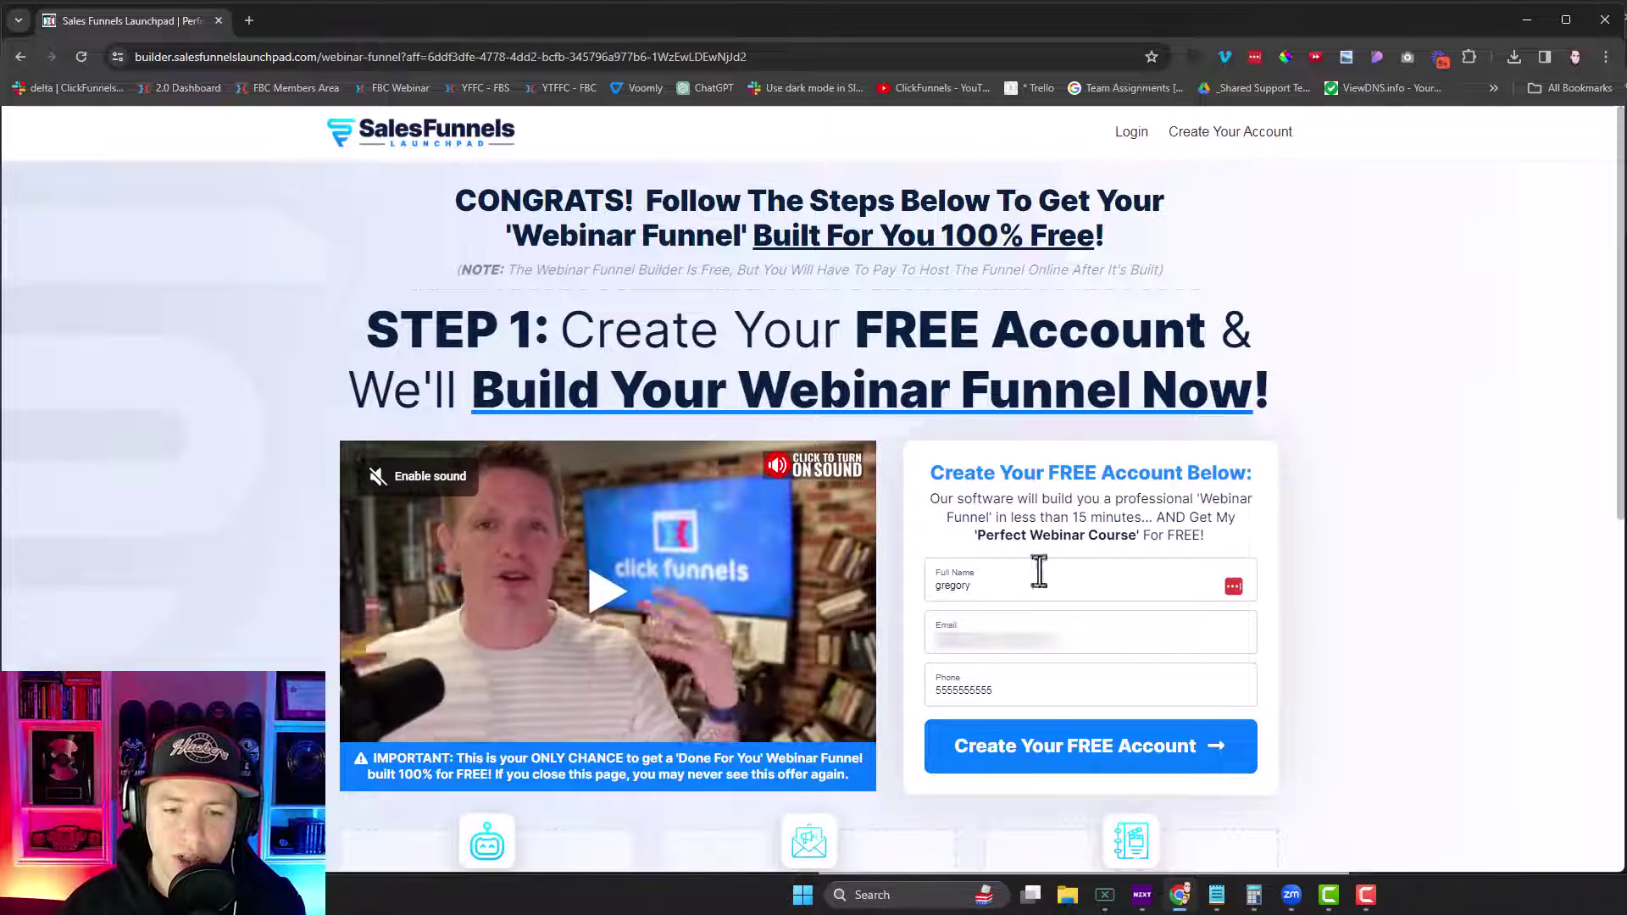
{"action": "left_click", "coordinate": [1106, 750]}
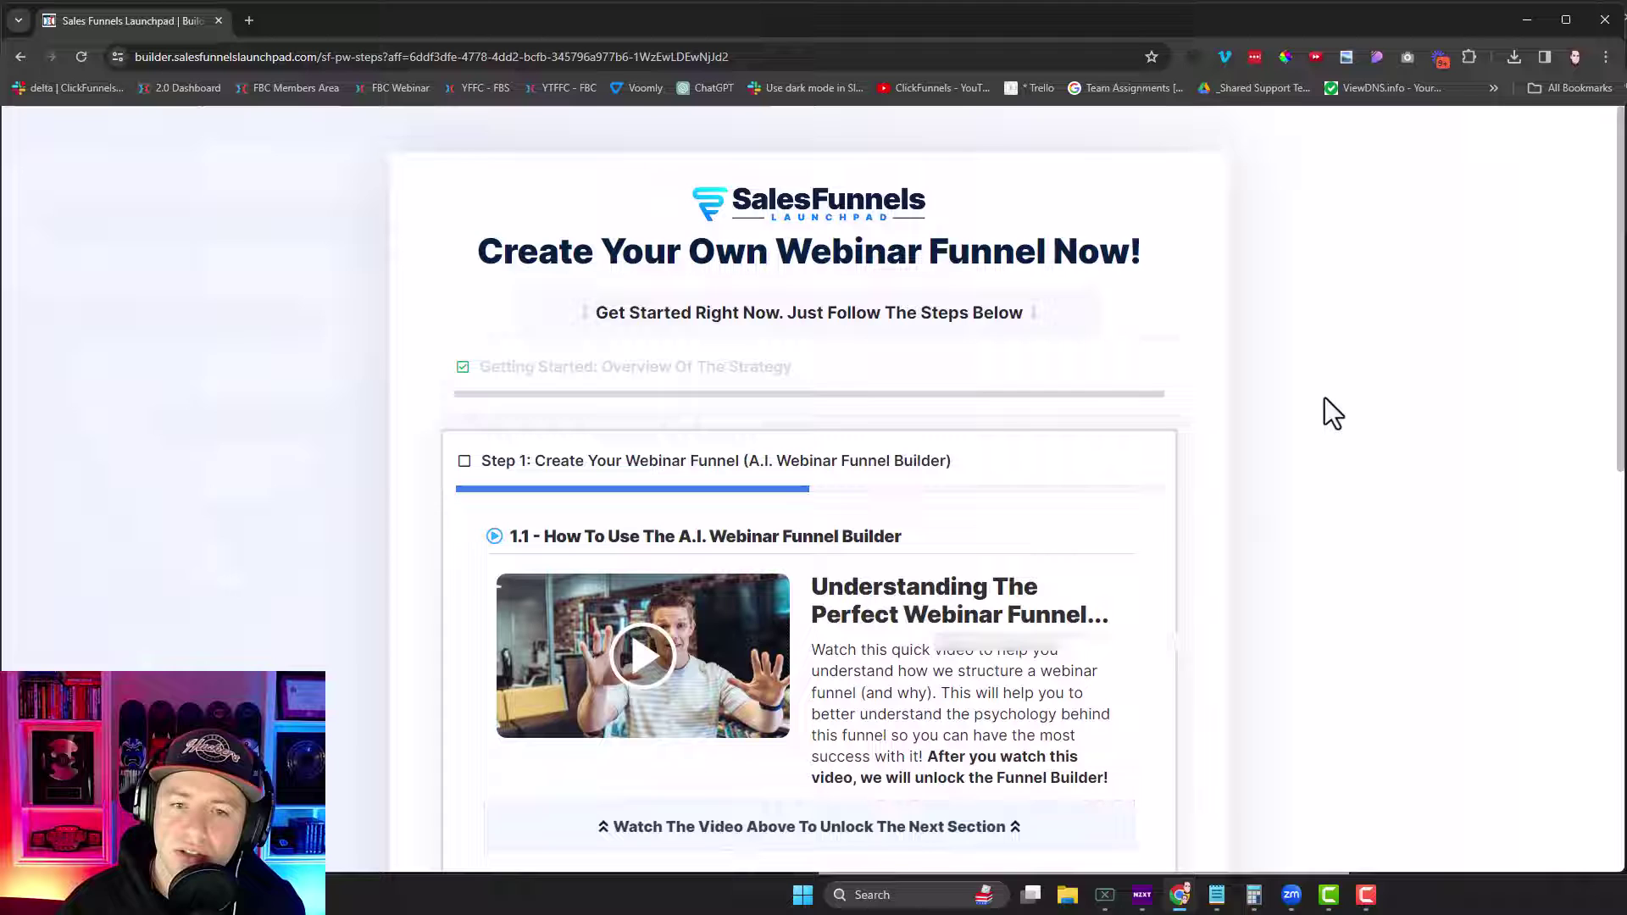
- Expand Getting Started and Step 1, preview the walkthrough video, and locate Open AI Webinar Builder
{"action": "left_click", "coordinate": [783, 405]}
{"action": "scroll", "coordinate": [997, 460], "scroll_direction": "down", "scroll_amount": 2}
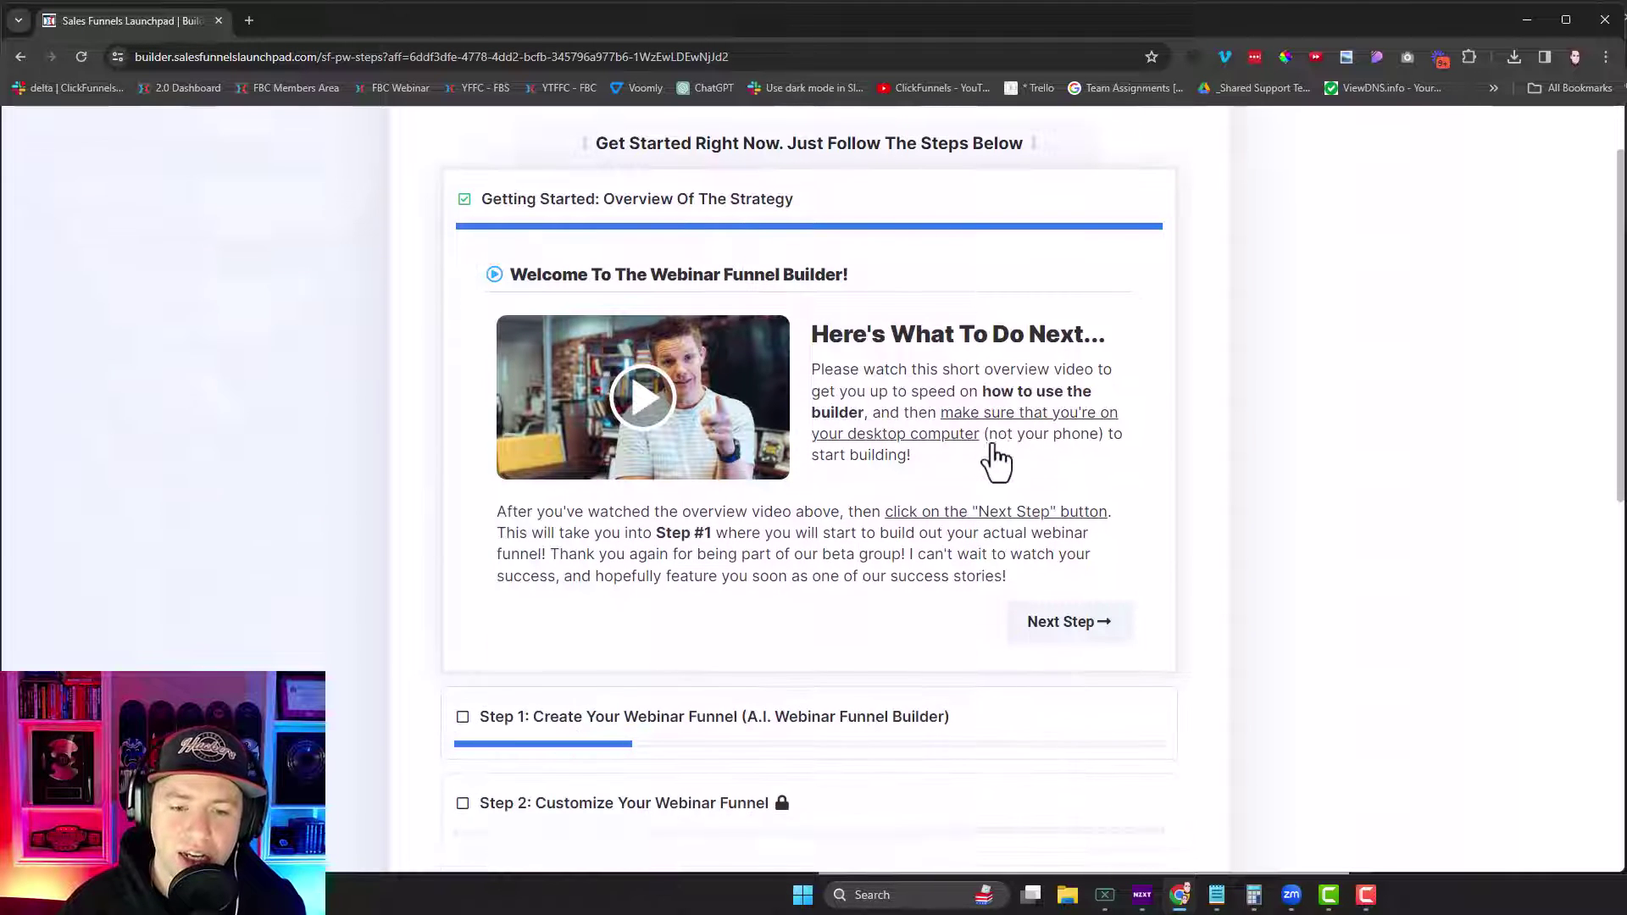
{"action": "left_click", "coordinate": [955, 746]}
{"action": "scroll", "coordinate": [932, 509], "scroll_direction": "down", "scroll_amount": 2}
{"action": "left_click", "coordinate": [746, 348]}
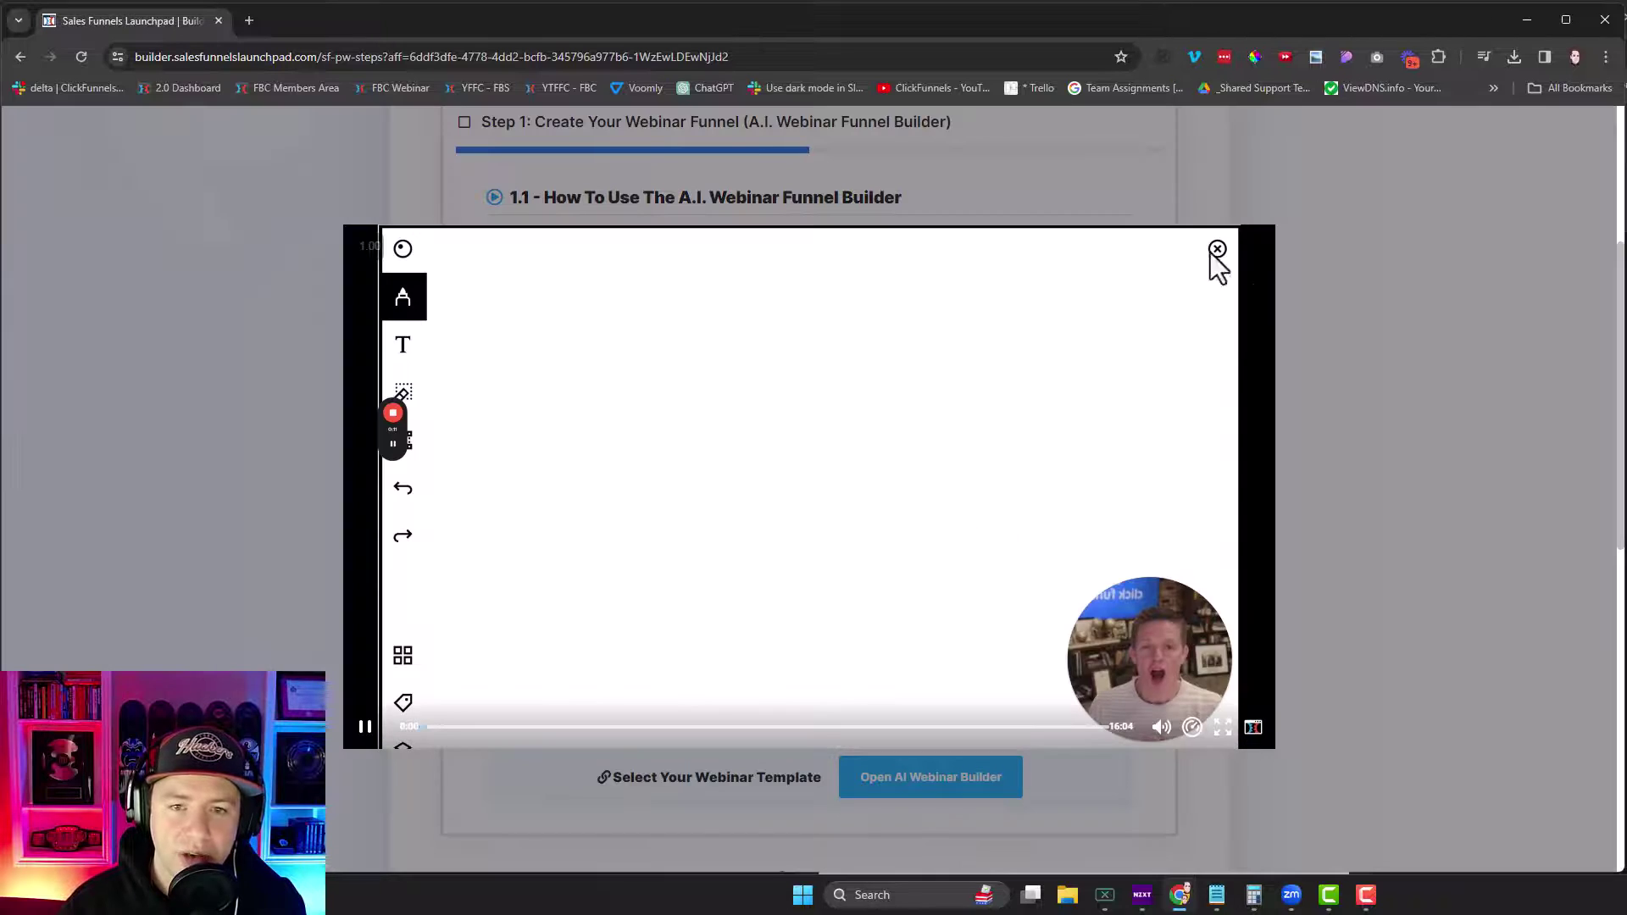
{"action": "left_click", "coordinate": [1215, 254]}
{"action": "scroll", "coordinate": [526, 245], "scroll_direction": "up", "scroll_amount": 3}
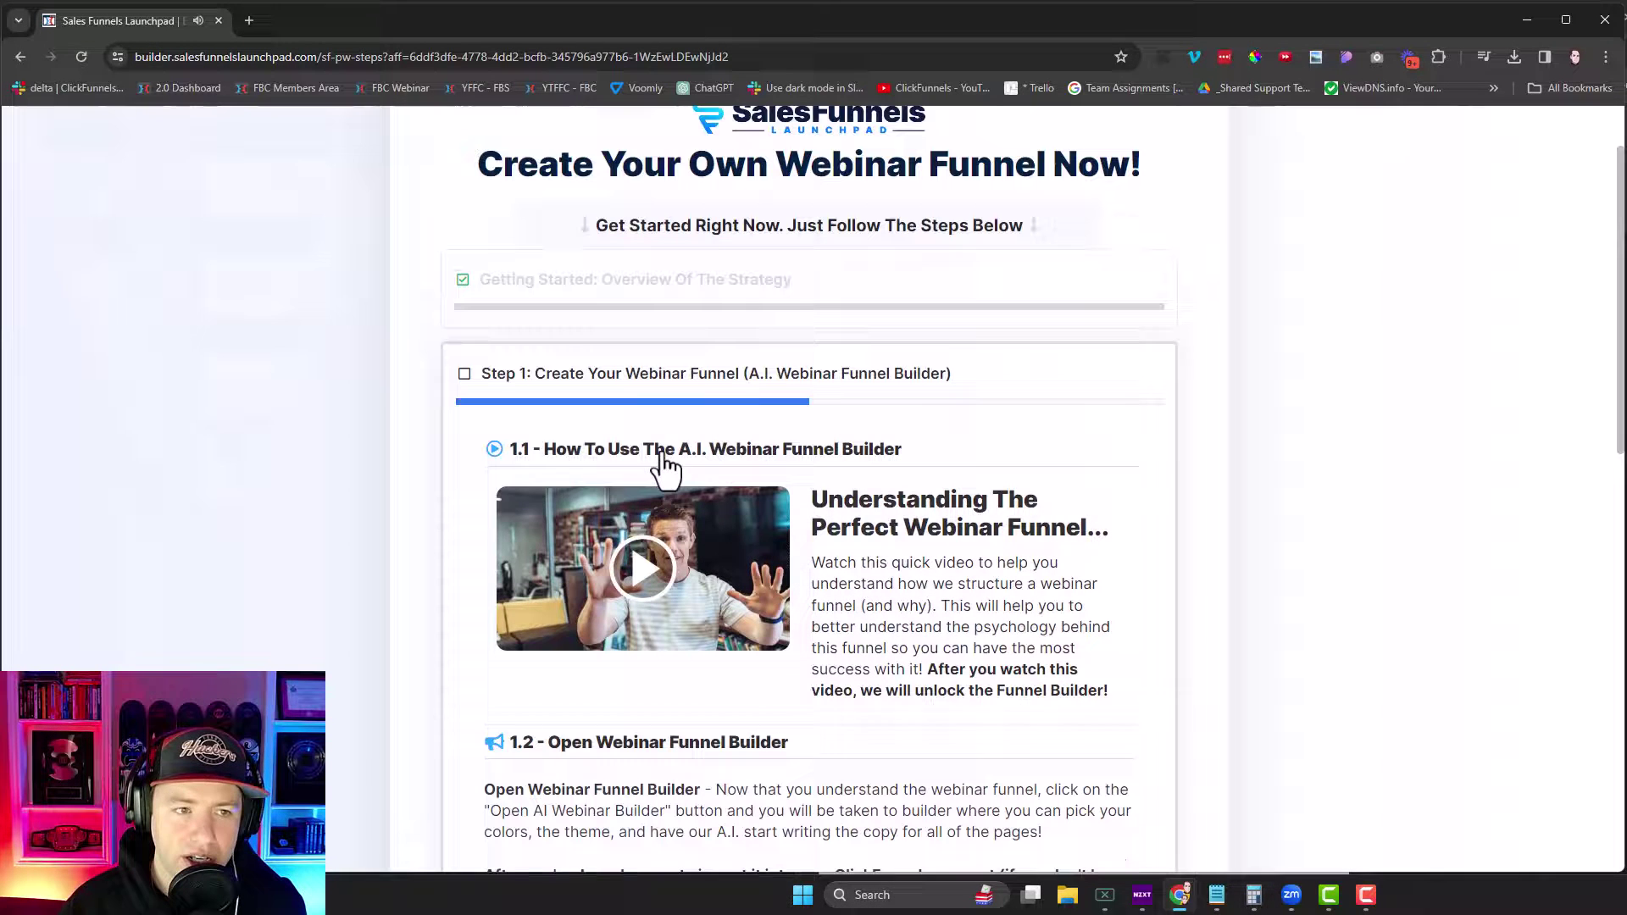
{"action": "scroll", "coordinate": [738, 604], "scroll_direction": "down", "scroll_amount": 4}
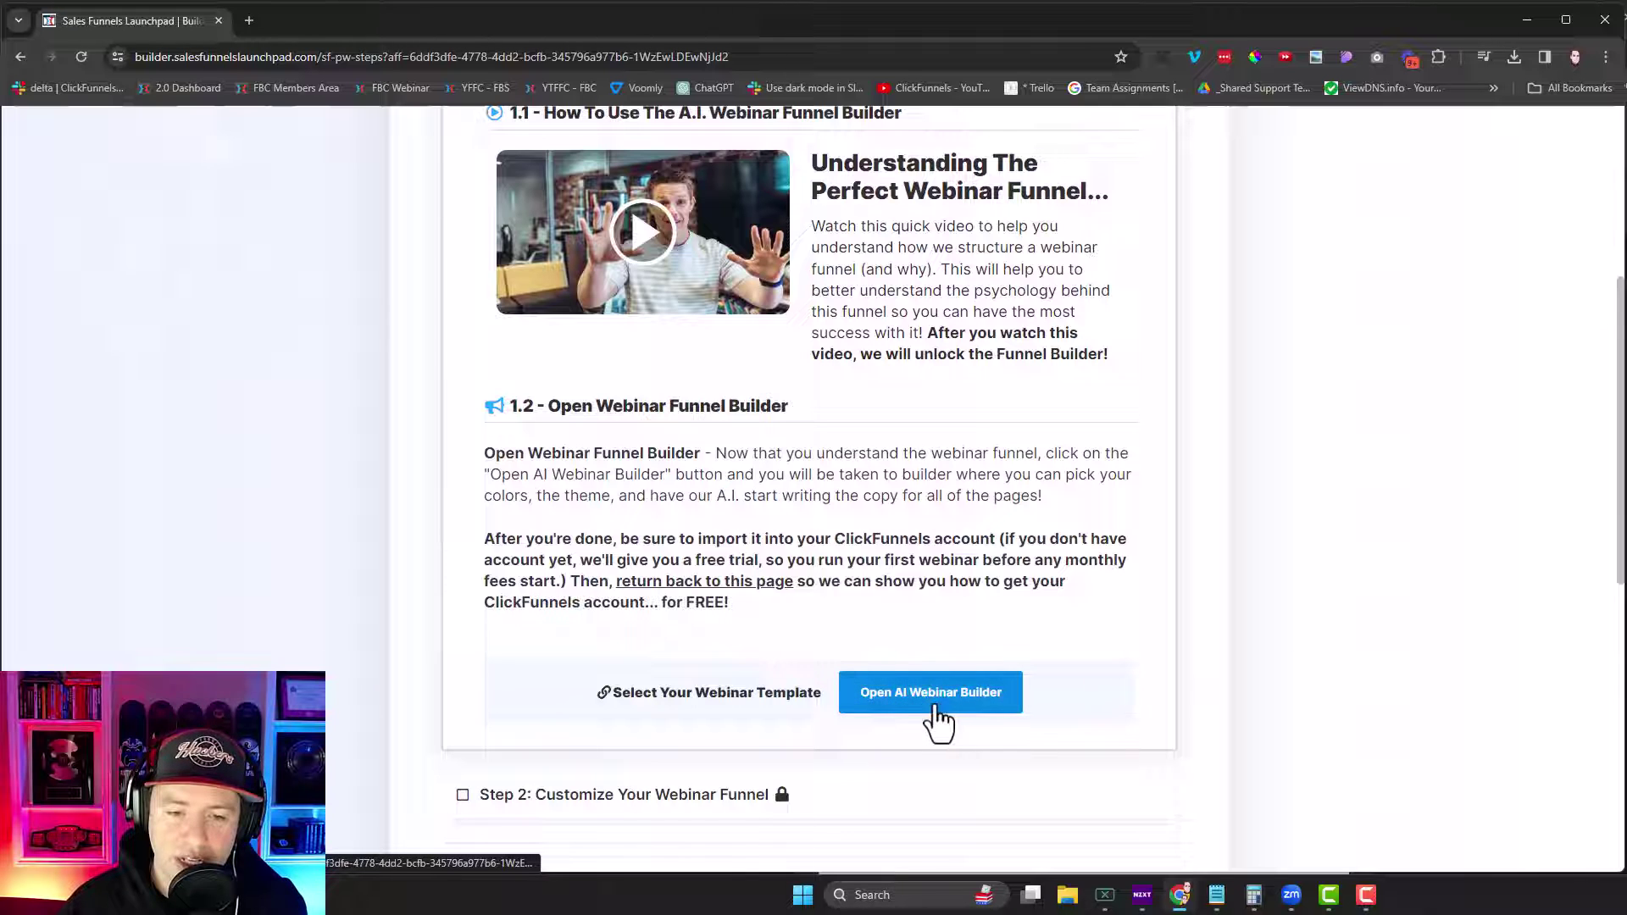
- Launch the AI webinar builder and pick a blue main brand colour in the colour circle
{"action": "left_click", "coordinate": [986, 700]}
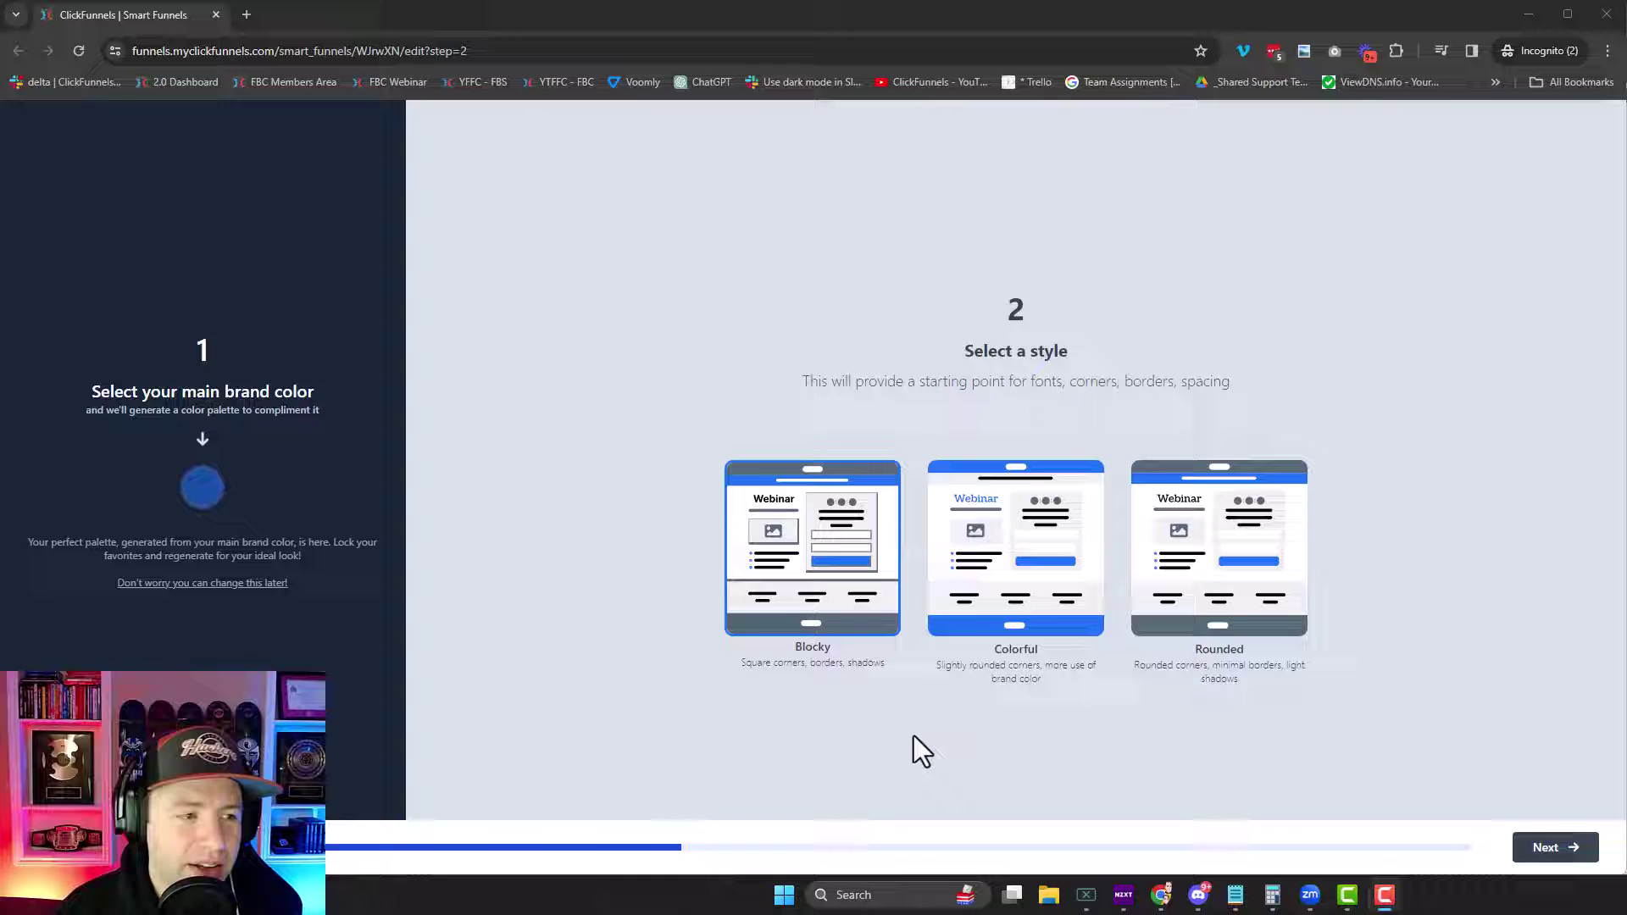
{"action": "left_click", "coordinate": [203, 507]}
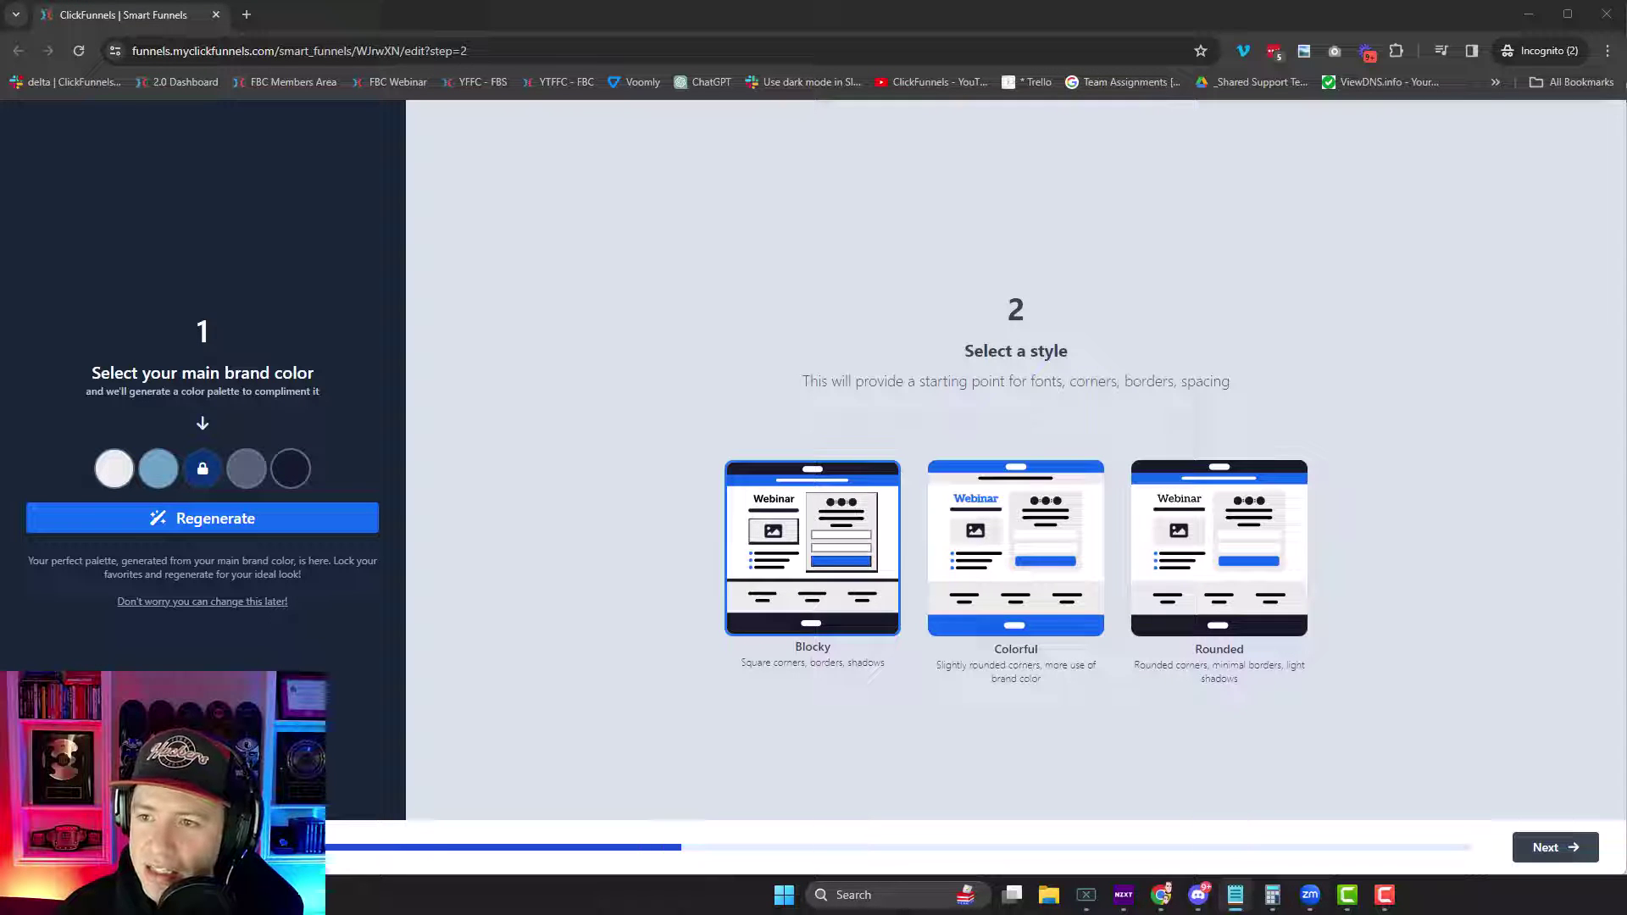
- Set the main brand colour swatch to hex #0098FF and lock it
{"action": "left_click", "coordinate": [202, 479]}
{"action": "left_click", "coordinate": [266, 717]}
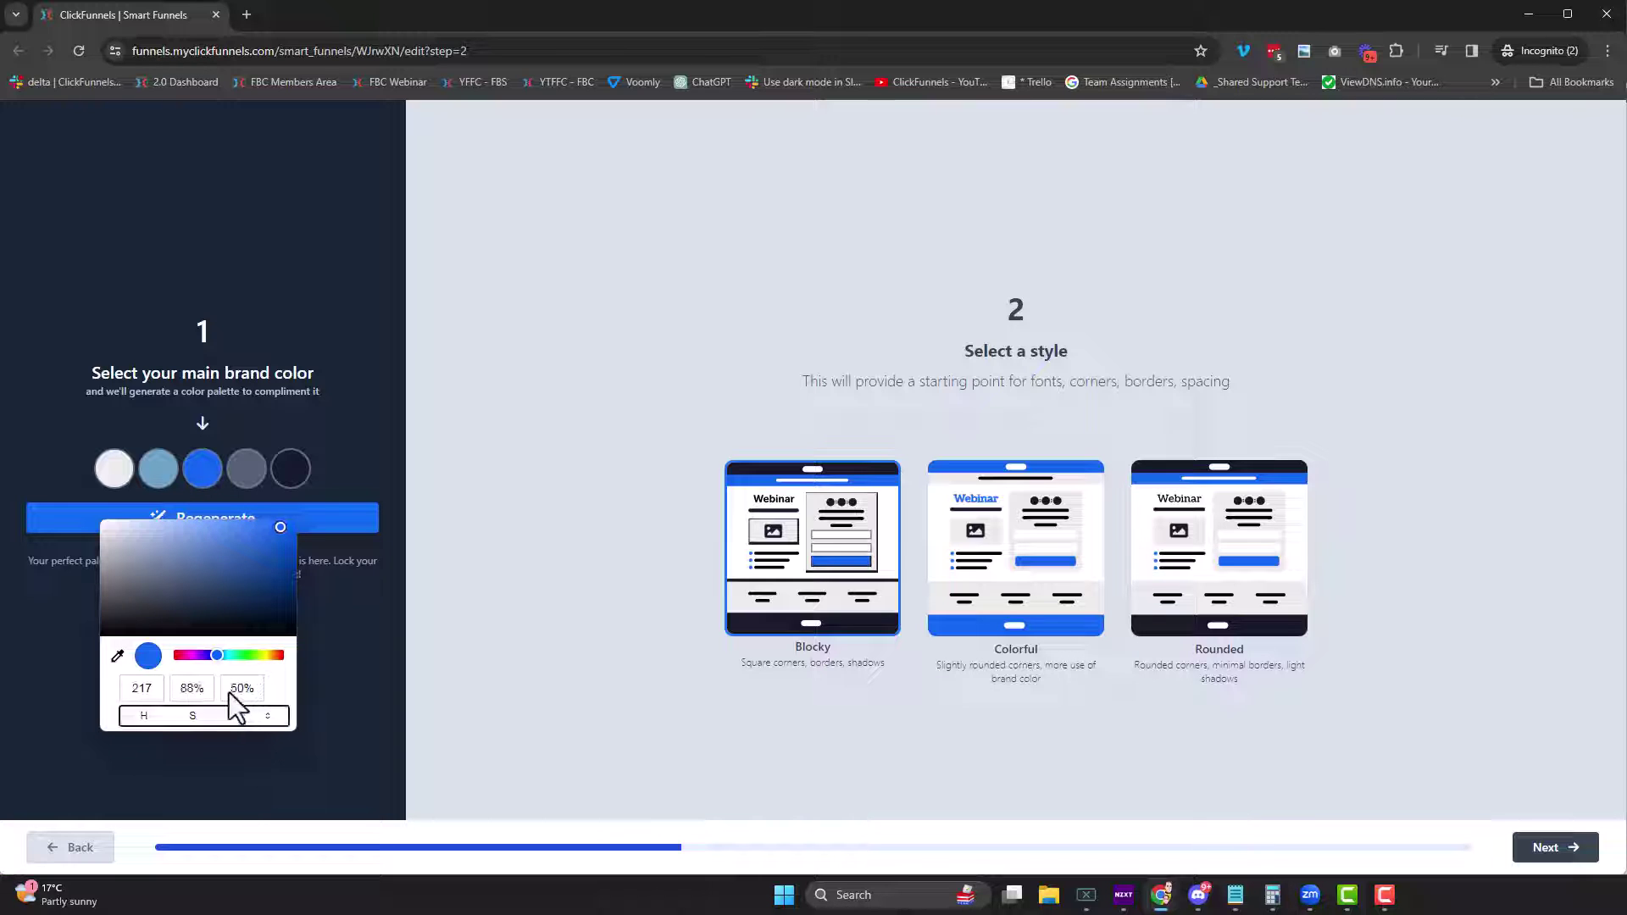
{"action": "left_click", "coordinate": [262, 717]}
{"action": "key", "text": "ctrl+a"}
{"action": "type", "text": "#0098FF"}
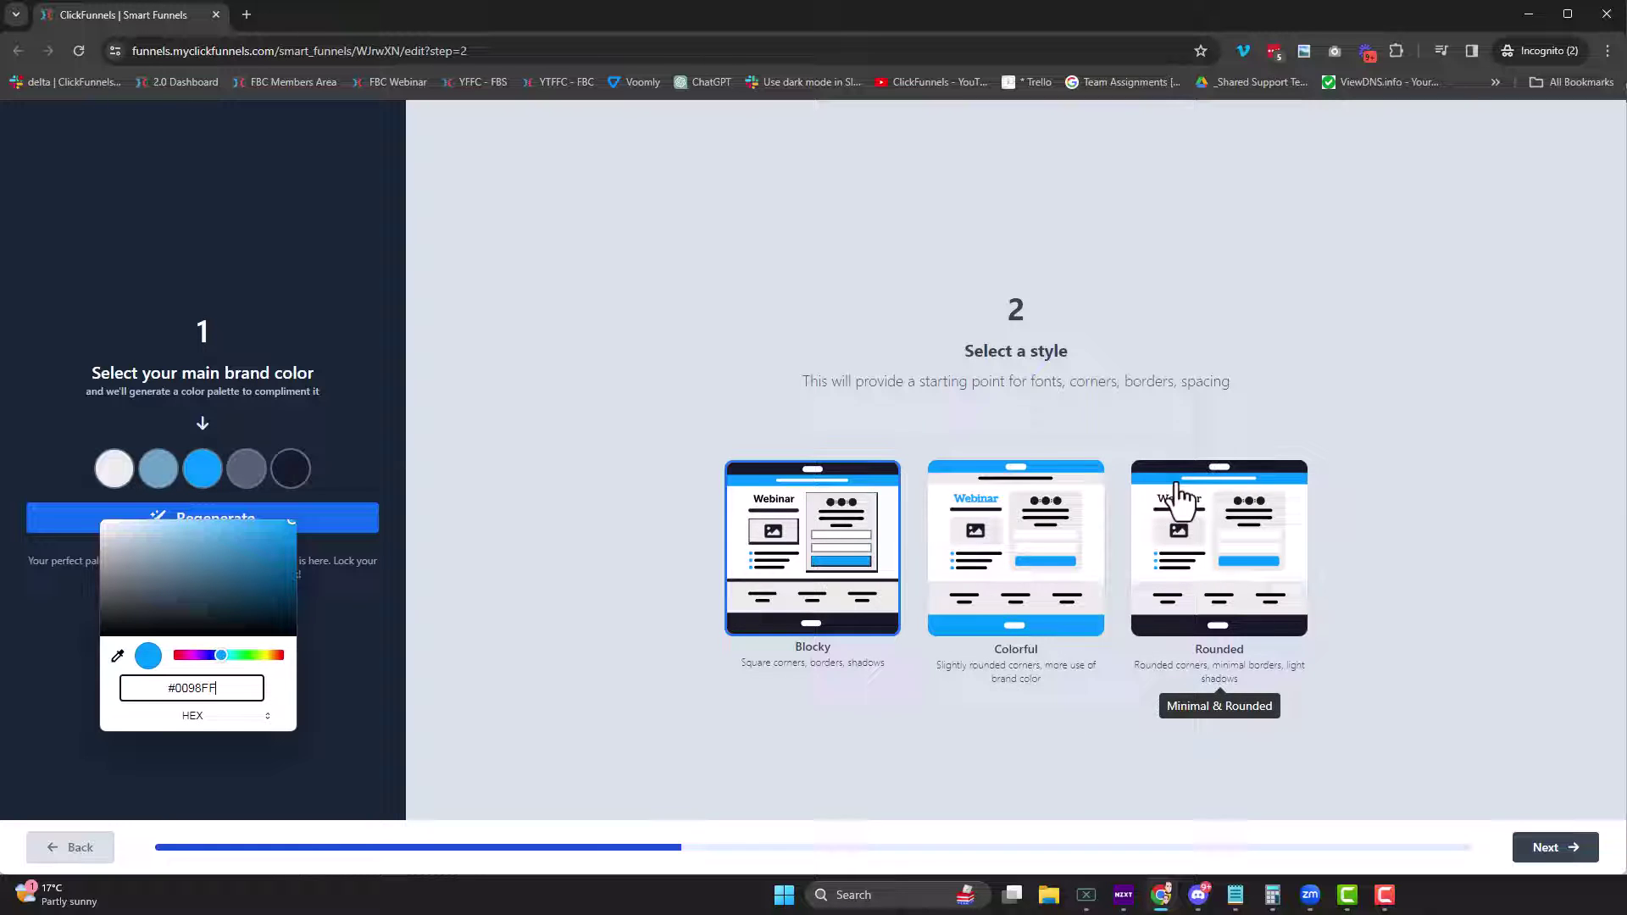
{"action": "left_click", "coordinate": [393, 712]}
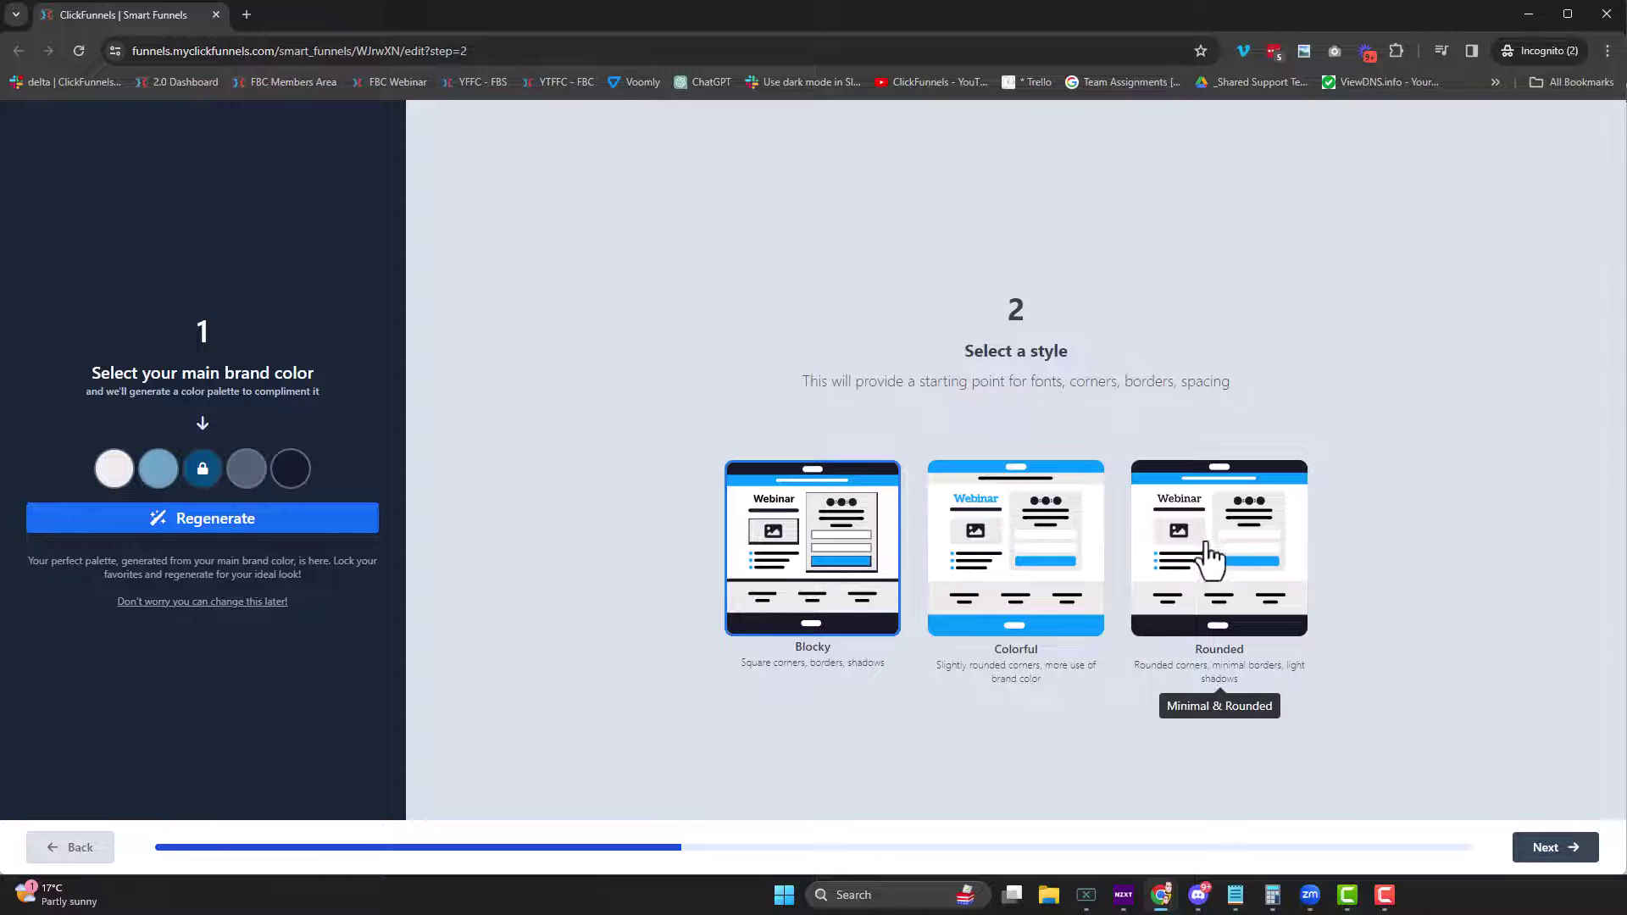
- Lighten the first palette swatch to near-white and lock it
{"action": "left_click", "coordinate": [118, 475]}
{"action": "left_click_drag", "start_coordinate": [87, 571], "coordinate": [4, 537]}
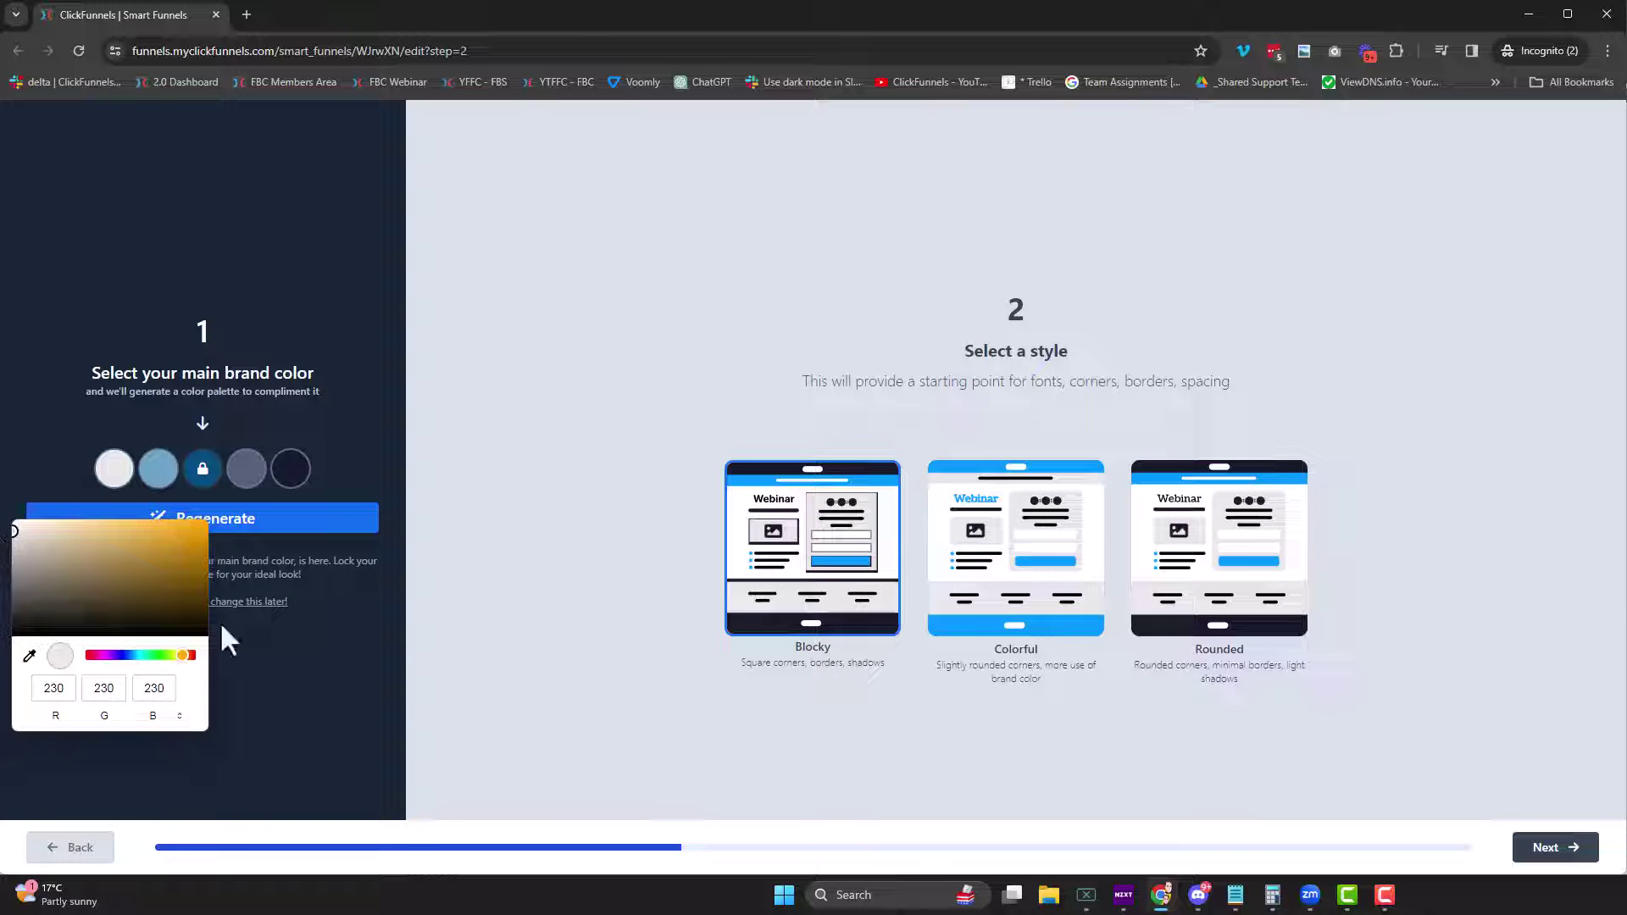
{"action": "left_click", "coordinate": [479, 505]}
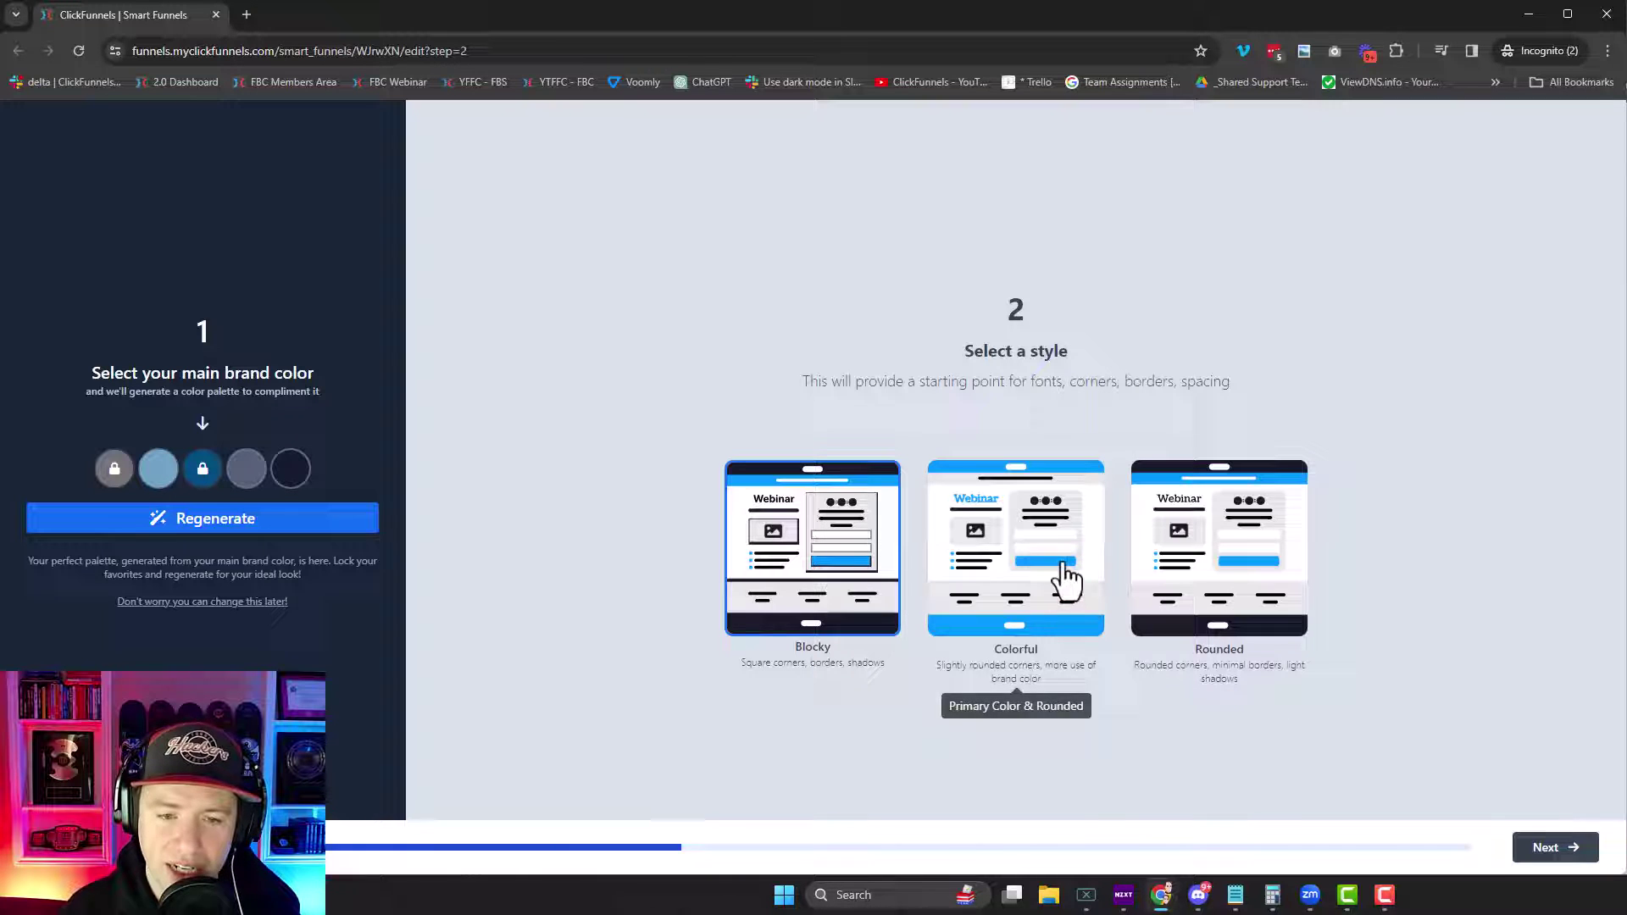
- Choose the Colorful page style and the Stock Photo Portrait image style
{"action": "left_click", "coordinate": [1070, 591]}
{"action": "left_click", "coordinate": [1549, 843]}
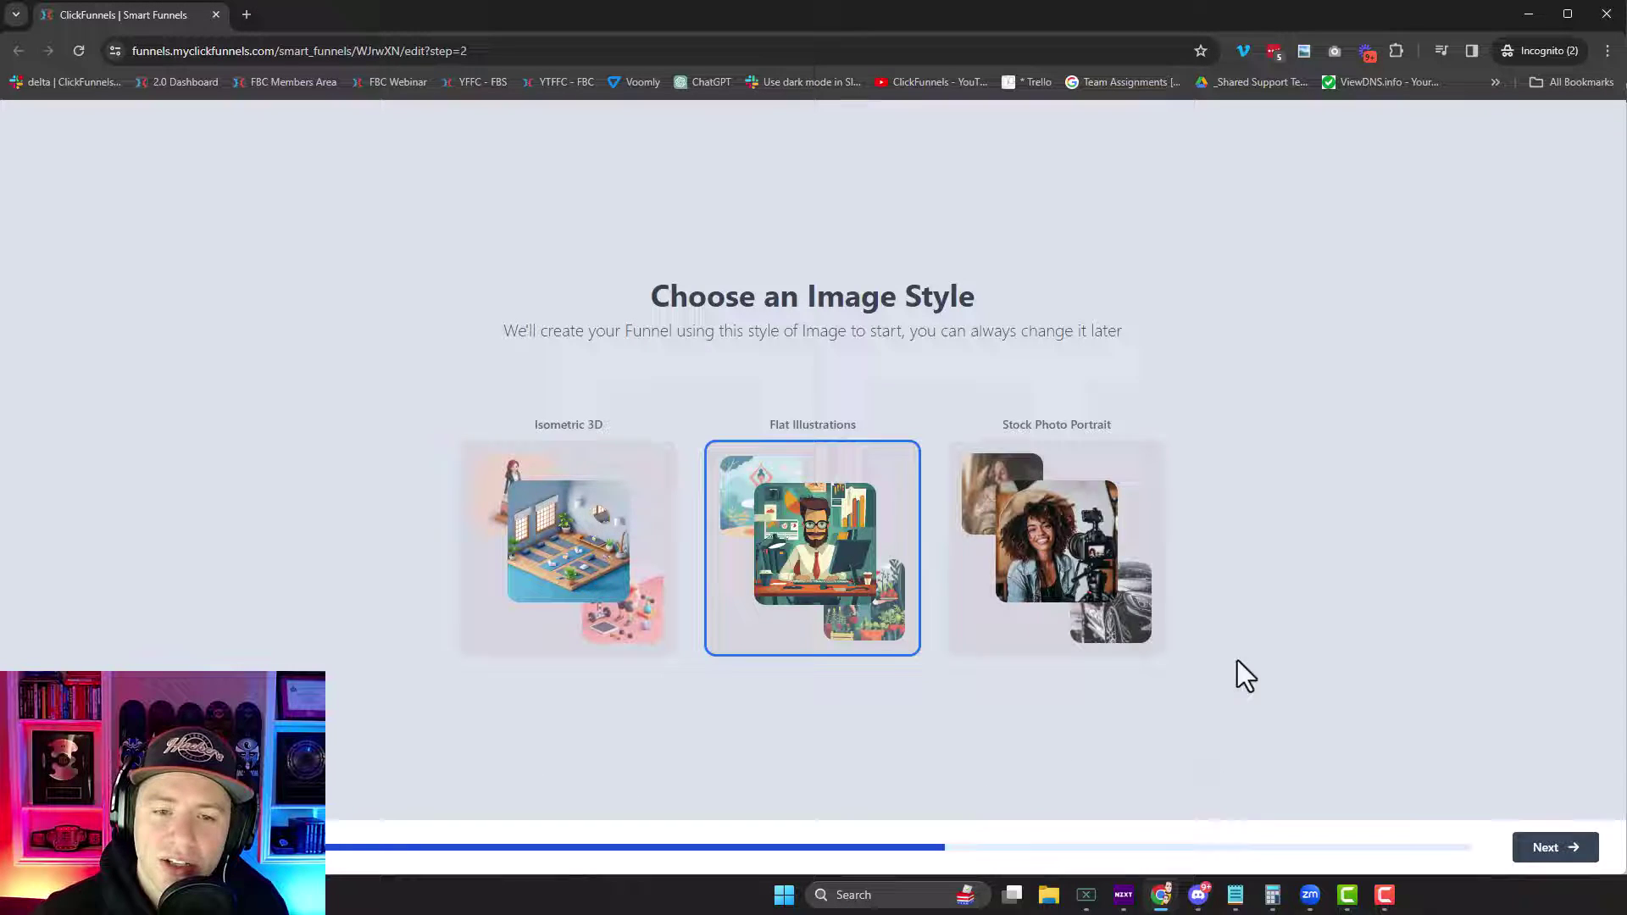
{"action": "left_click", "coordinate": [1055, 585]}
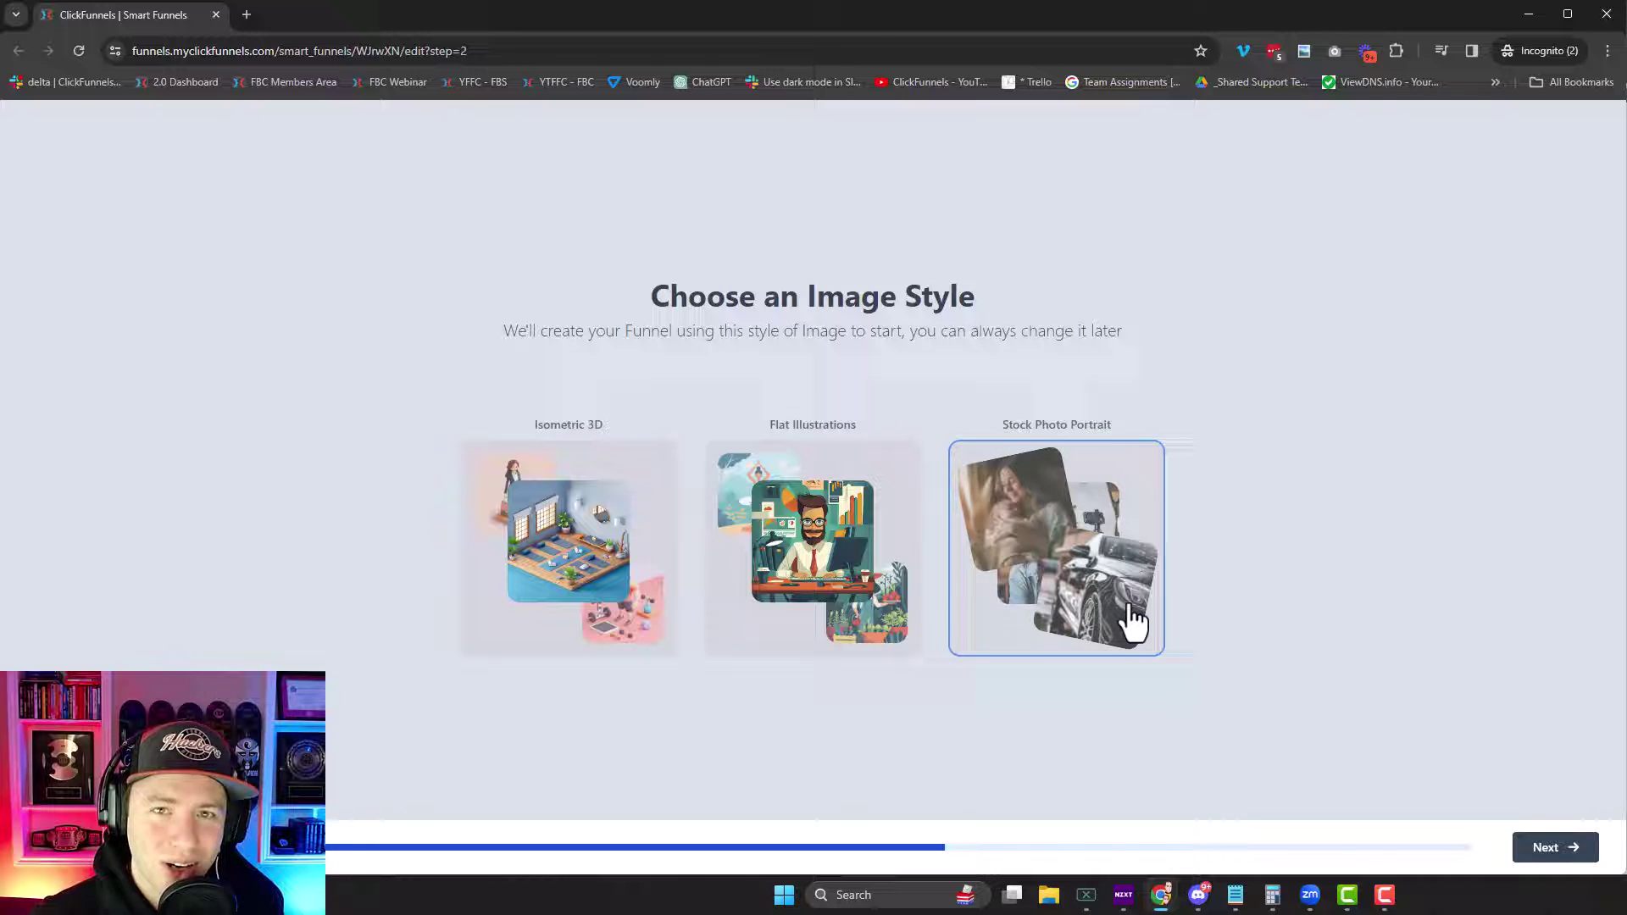
{"action": "left_click", "coordinate": [1558, 849]}
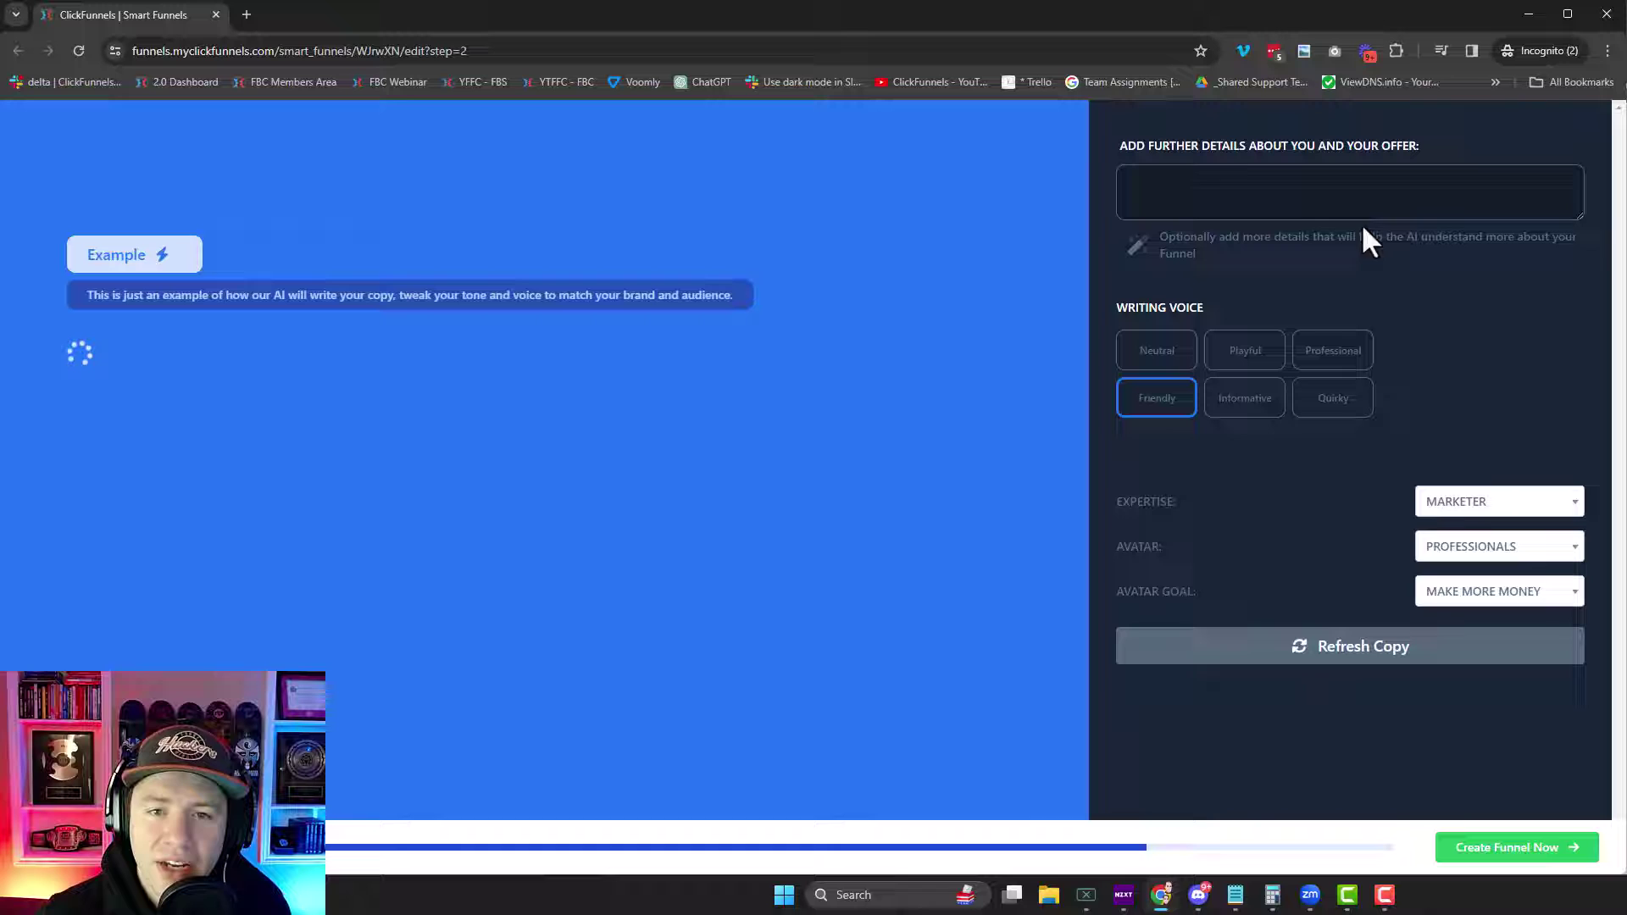
- Describe the $15,000 Funnel Chats Funnel Builder Program for aspiring funnel builders, and choose the Quirky voice
{"action": "left_click", "coordinate": [1290, 196]}
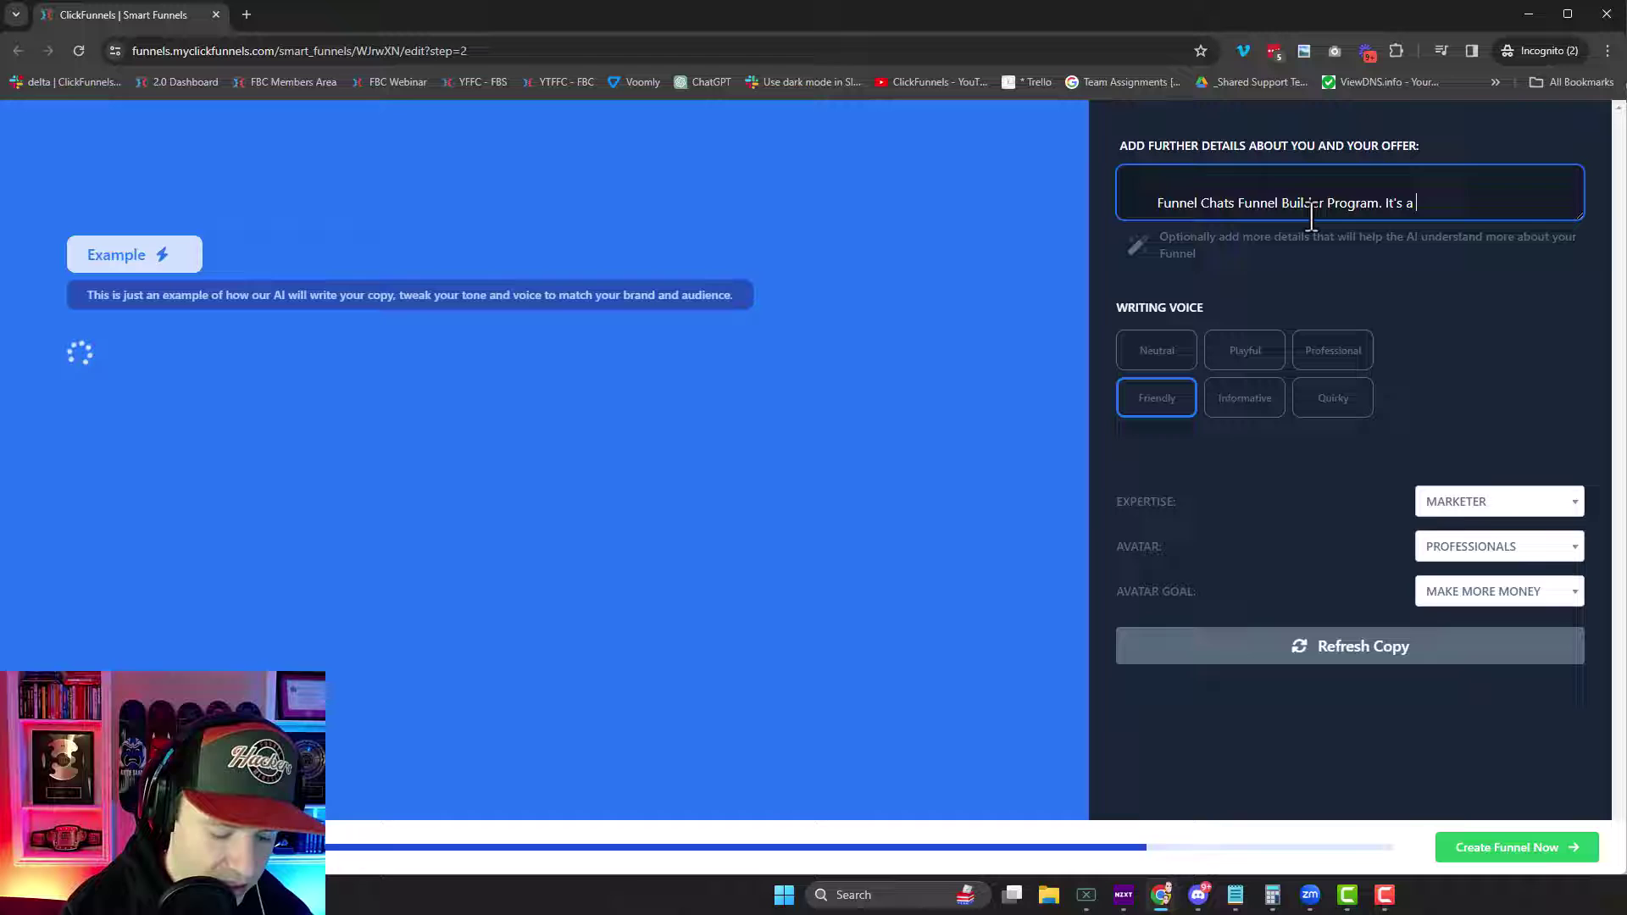
{"action": "type", "text": "115"}
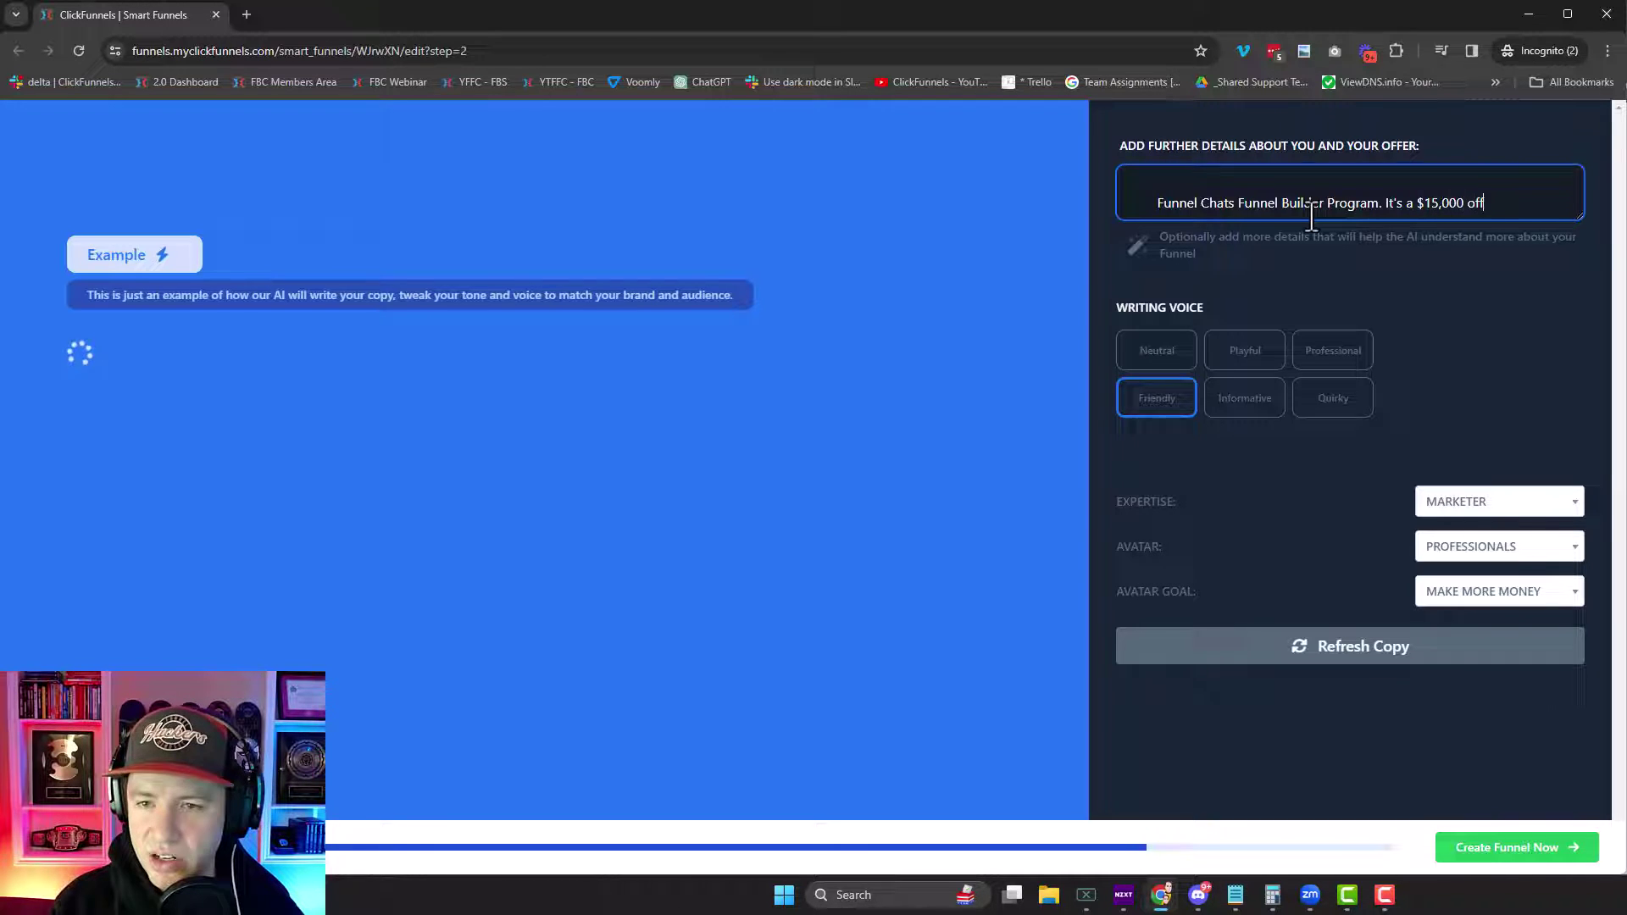
{"action": "type", "text": "includ"}
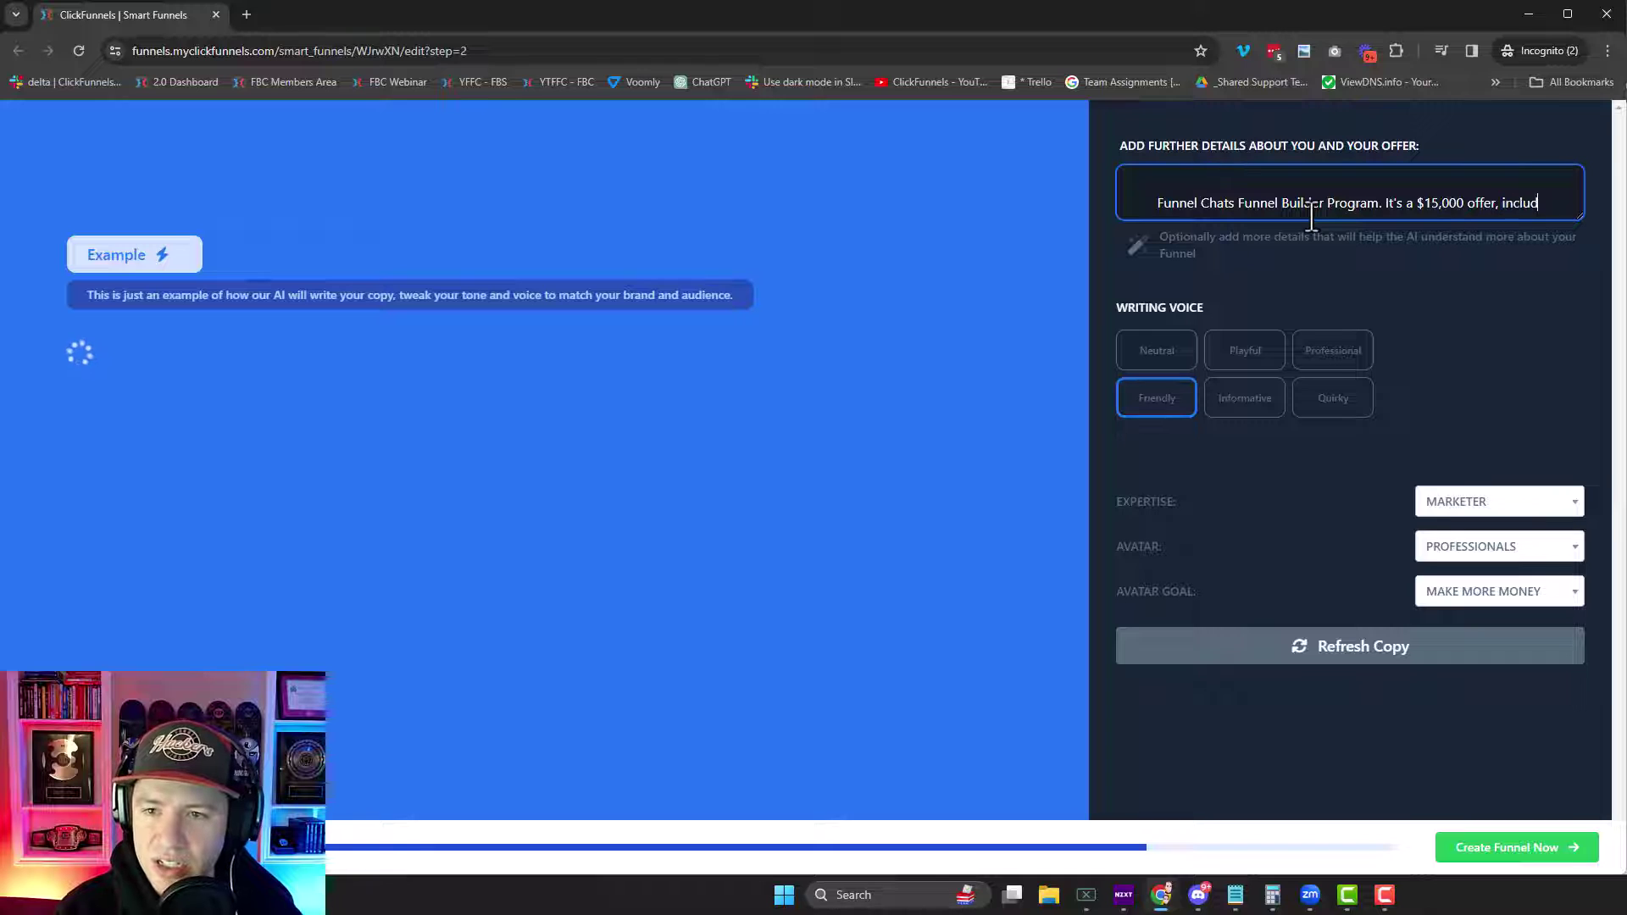
{"action": "key", "text": "BackSpace"}
{"action": "key", "text": "BackSpace"}
{"action": "key", "text": "BackSpace"}
{"action": "key", "text": "BackSpace"}
{"action": "key", "text": "BackSpace"}
{"action": "type", "text": "t's"}
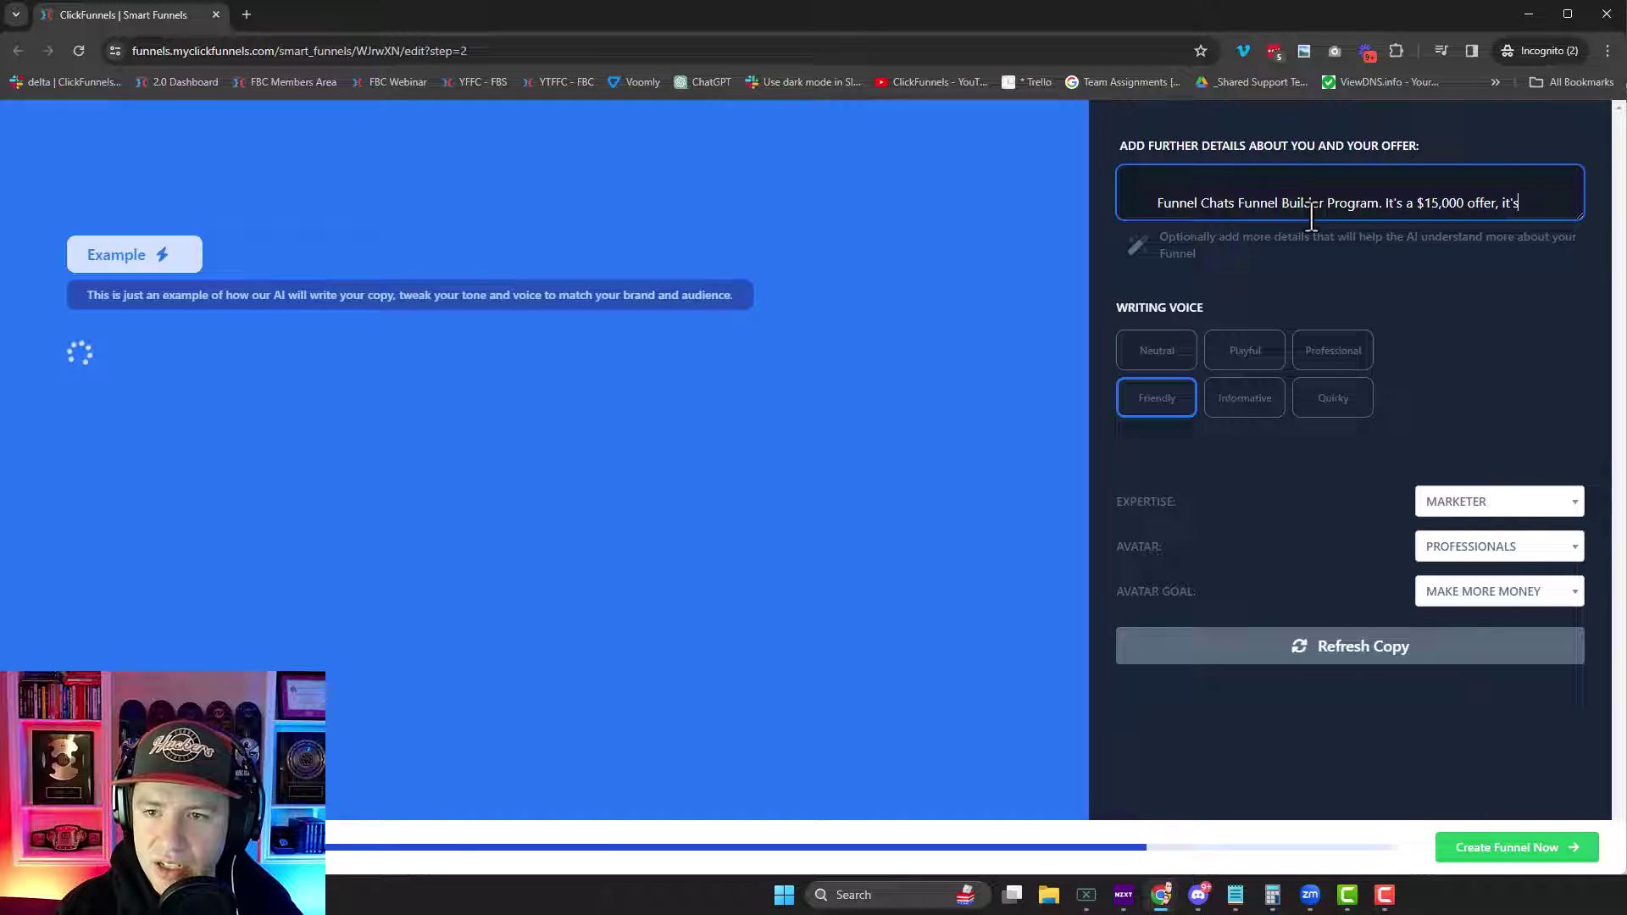
{"action": "type", "text": " for anyone who w"}
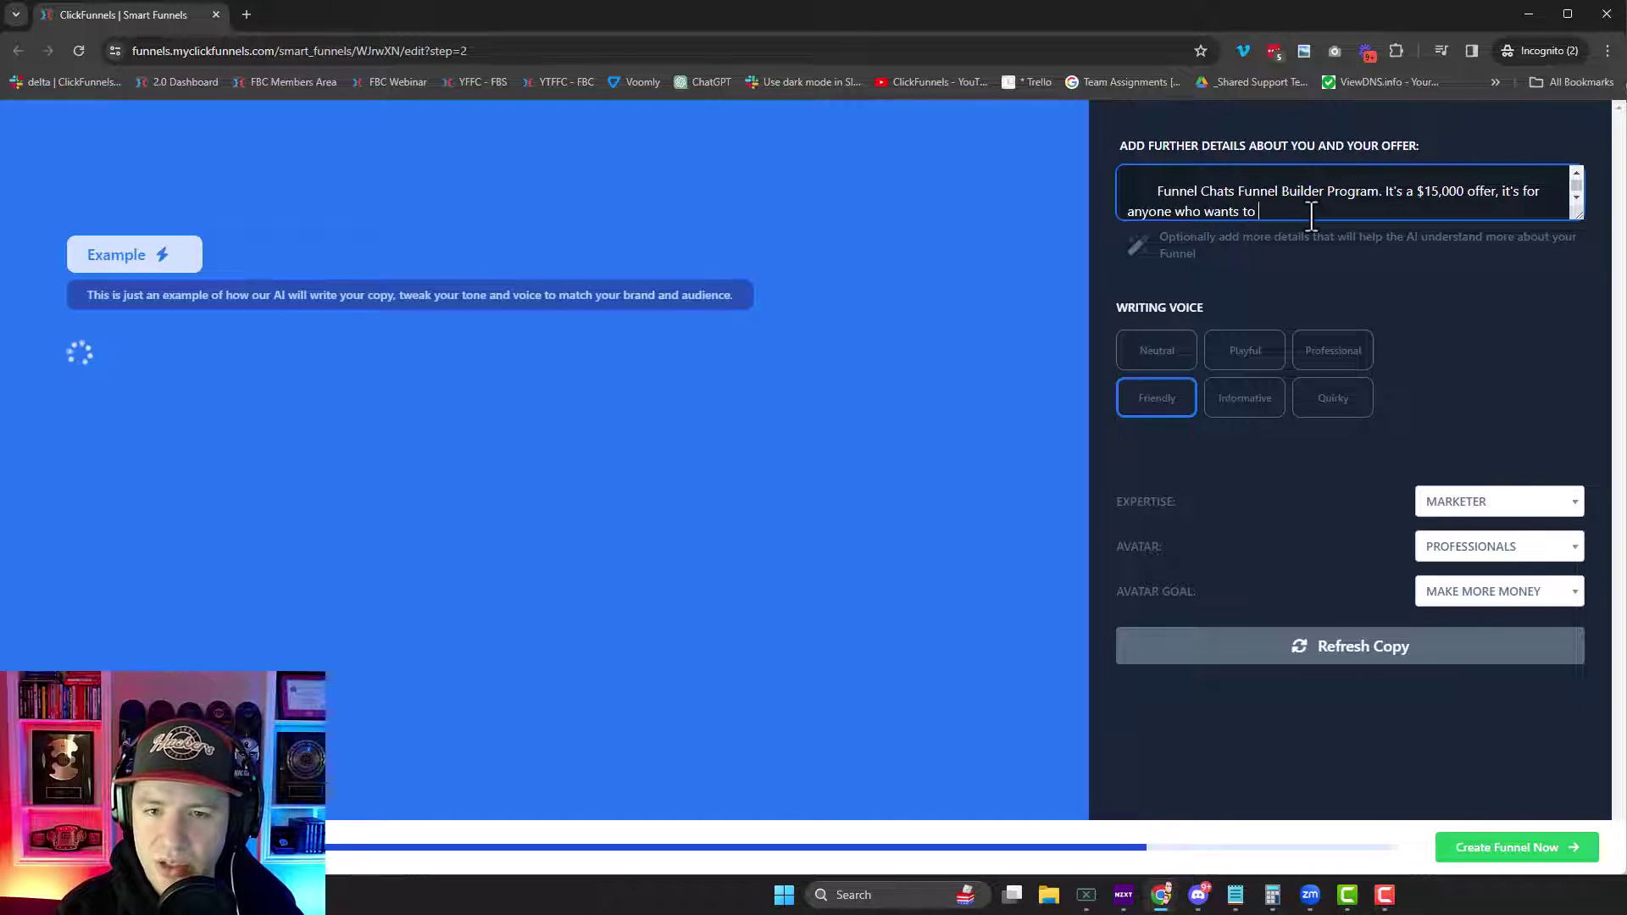
{"action": "type", "text": "ants to learn how to b"}
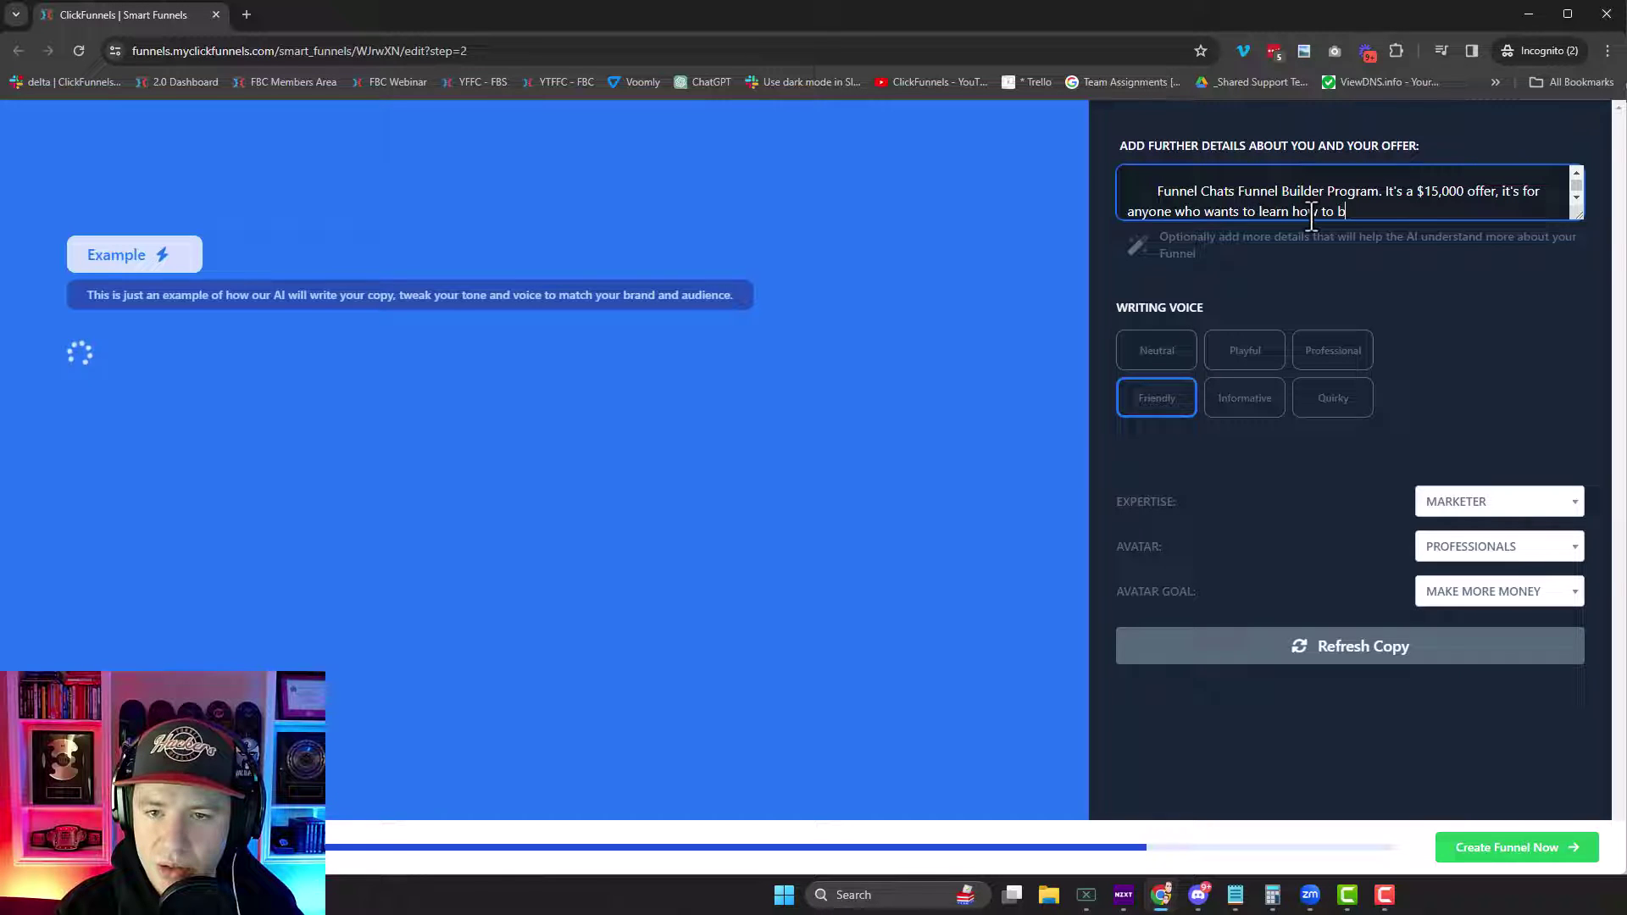
{"action": "type", "text": "uild funnels and c"}
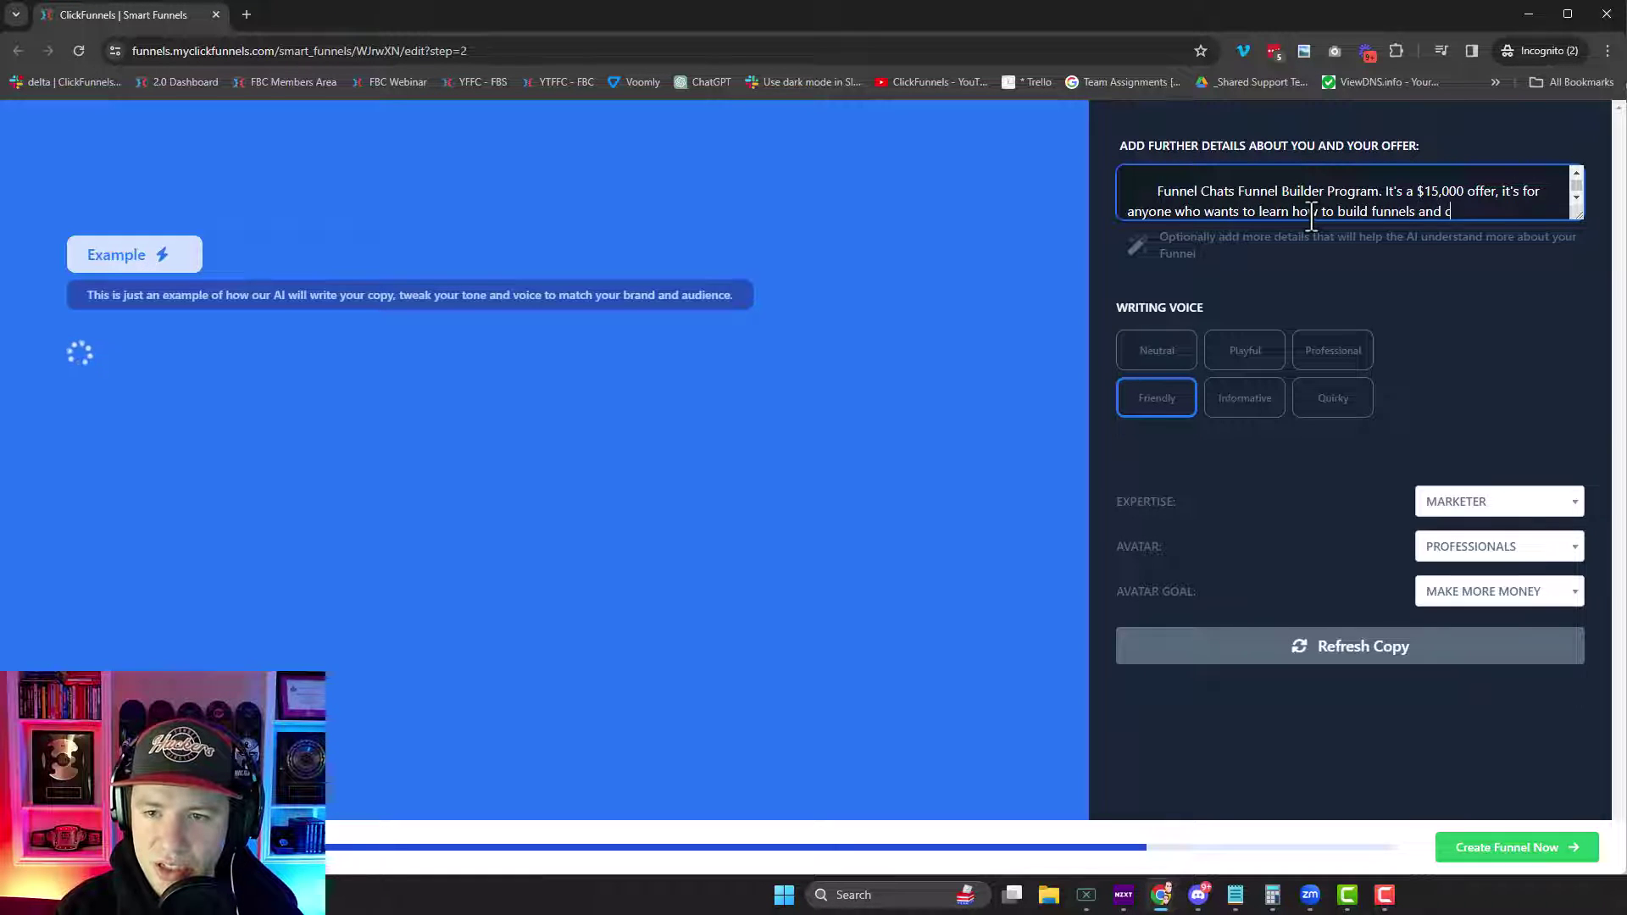
{"action": "type", "text": "reate a career"}
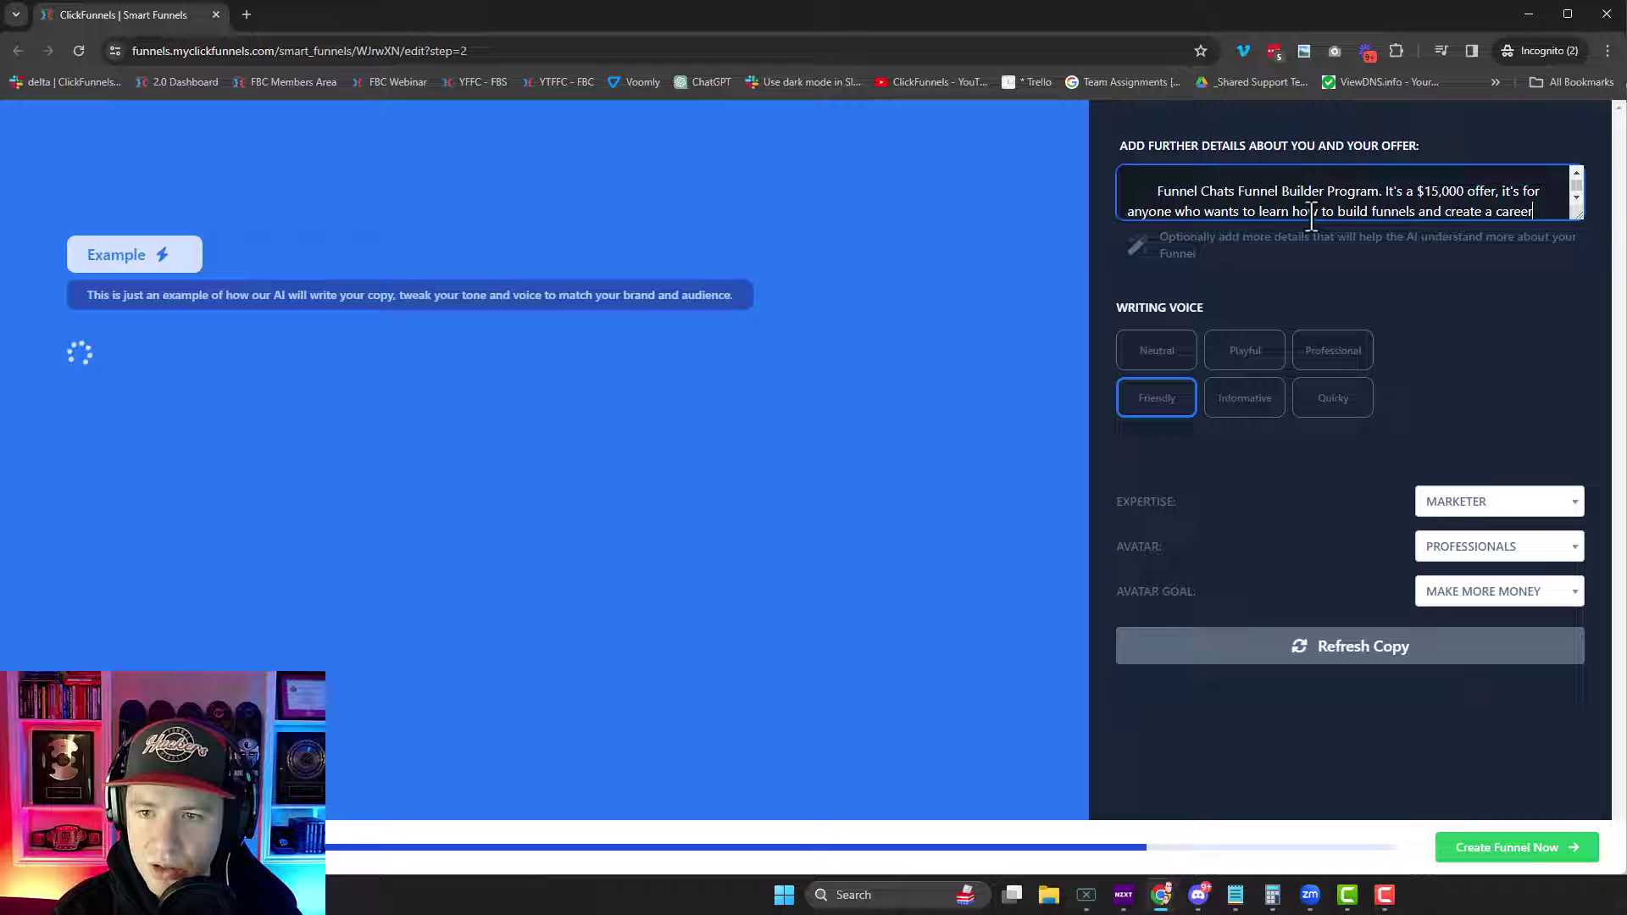
{"action": "type", "text": " out of it"}
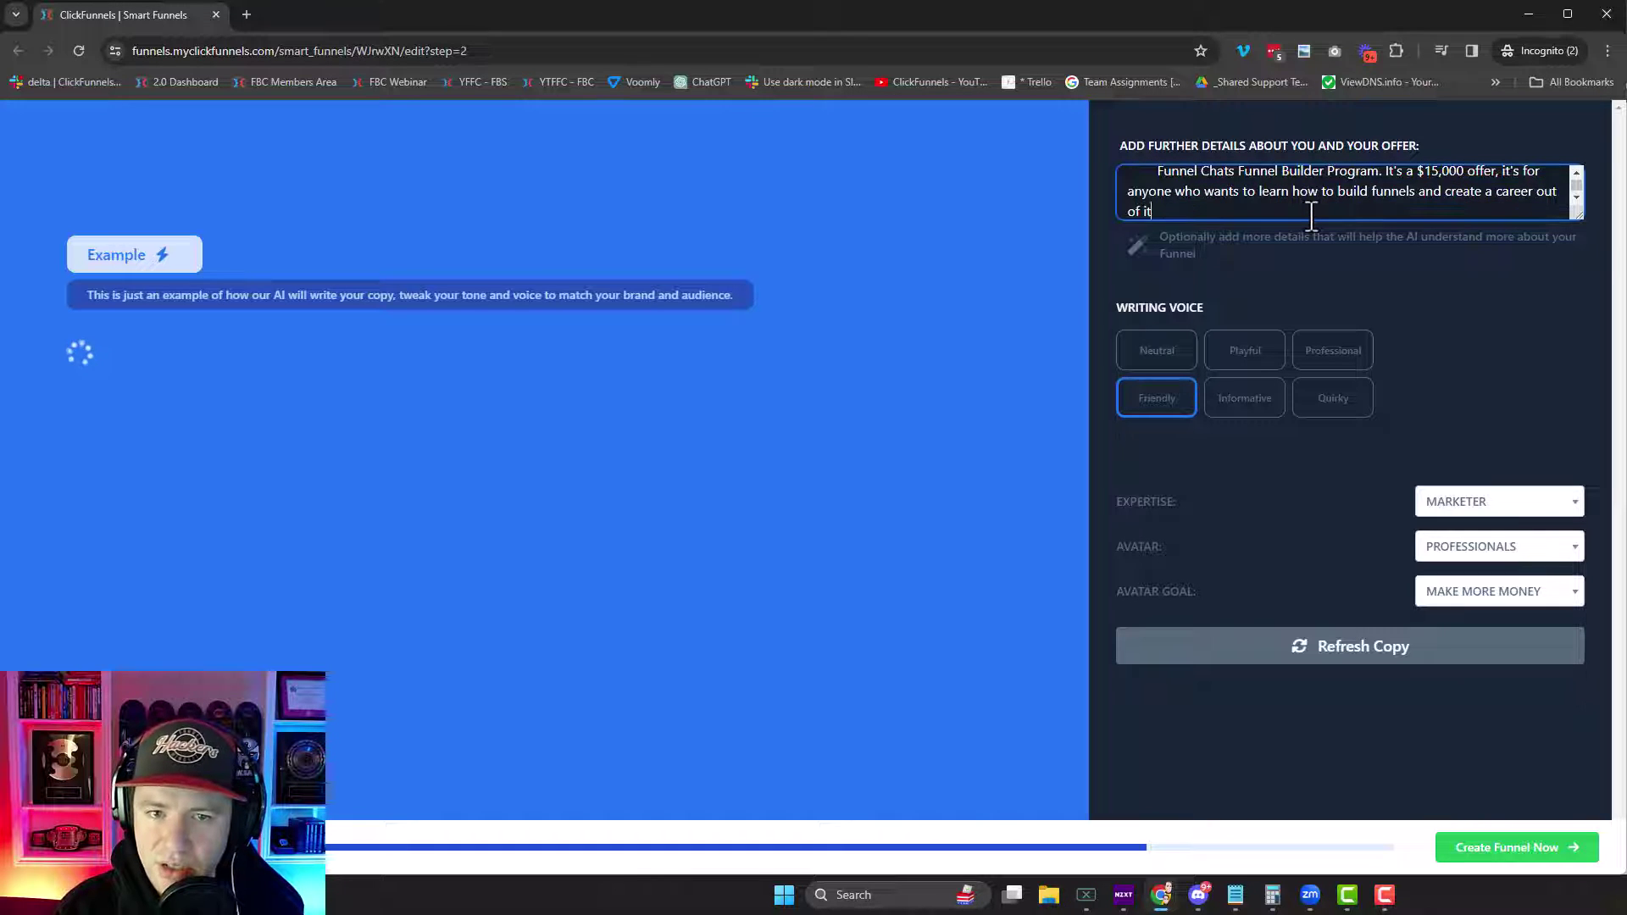
{"action": "type", "text": ". Web designers, Graphic Des"}
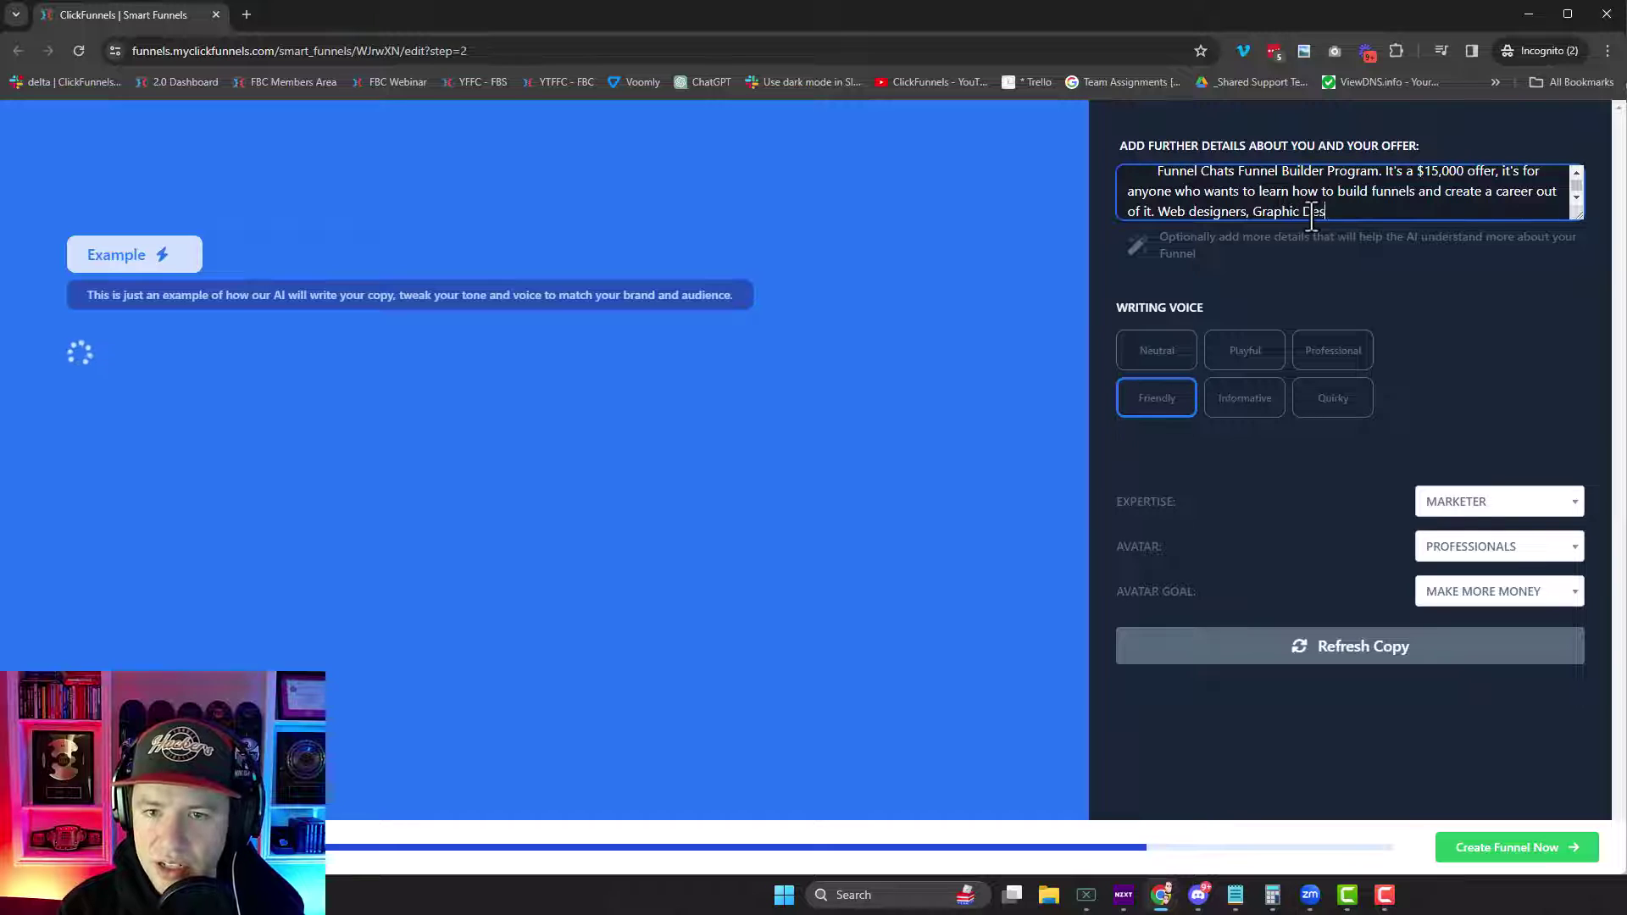
{"action": "type", "text": "igns"}
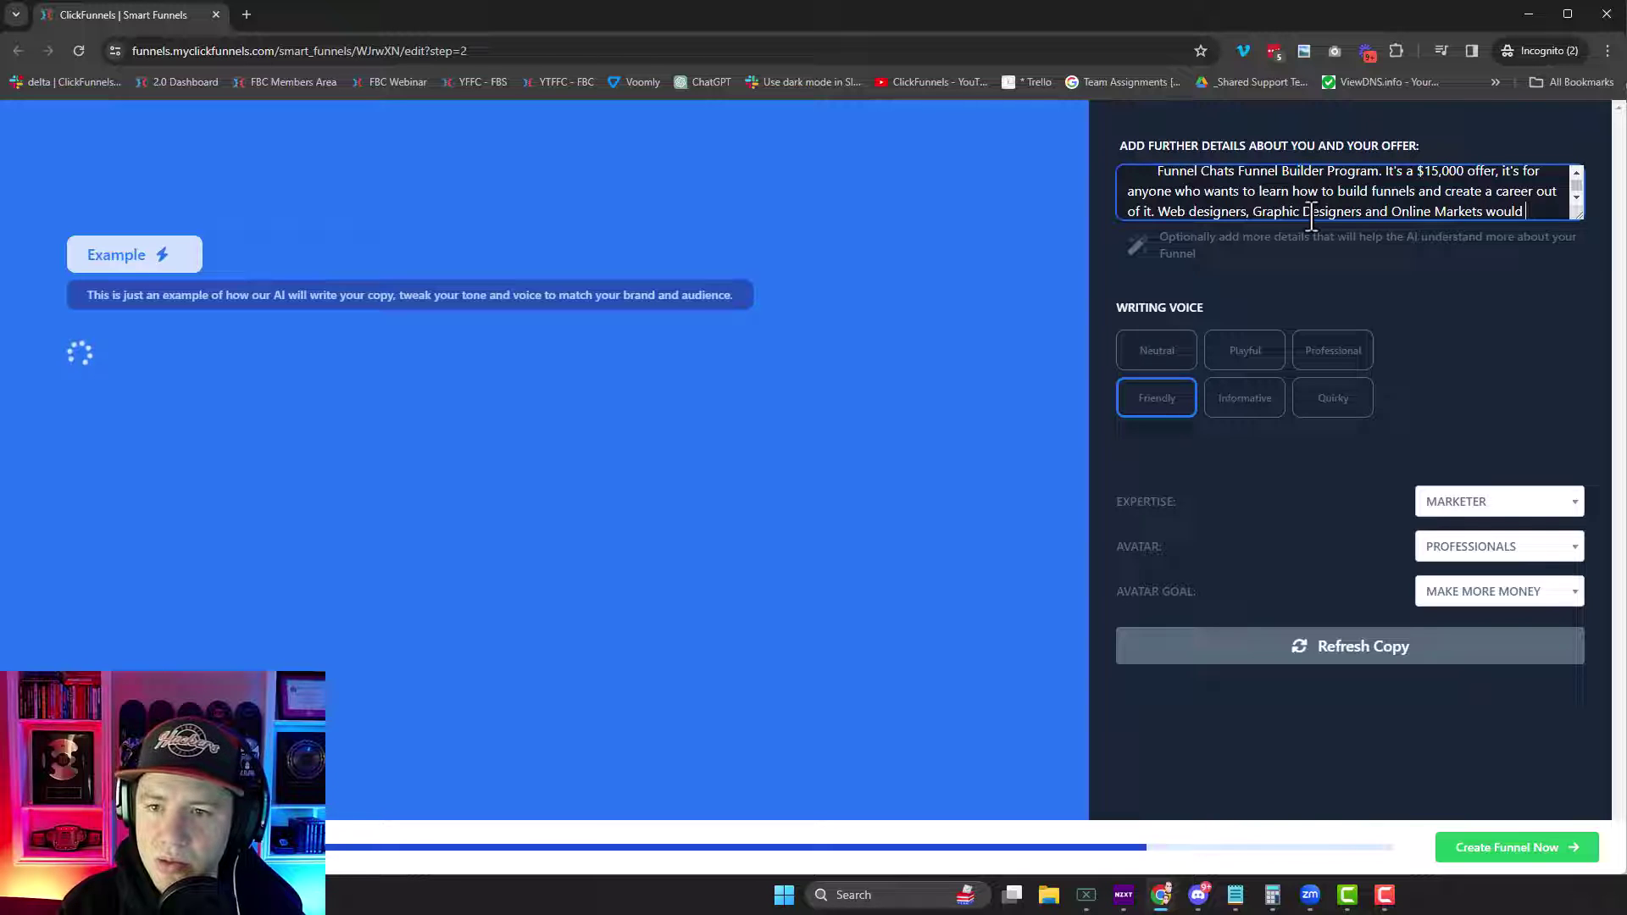
{"action": "type", "text": "love this offer!"}
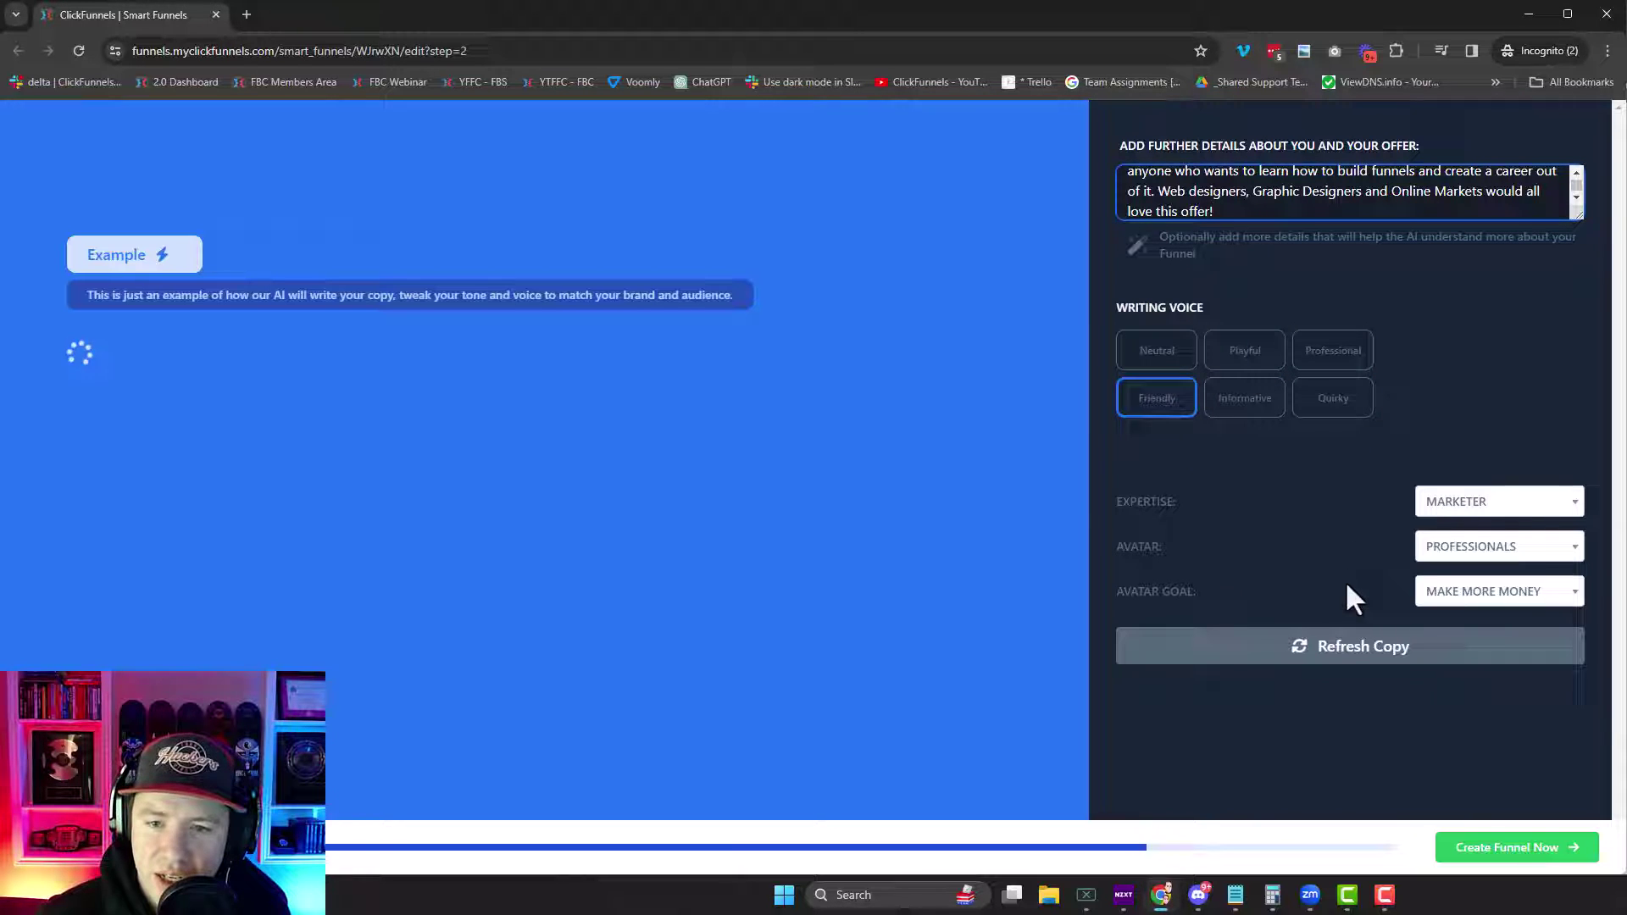
{"action": "left_click", "coordinate": [1341, 410]}
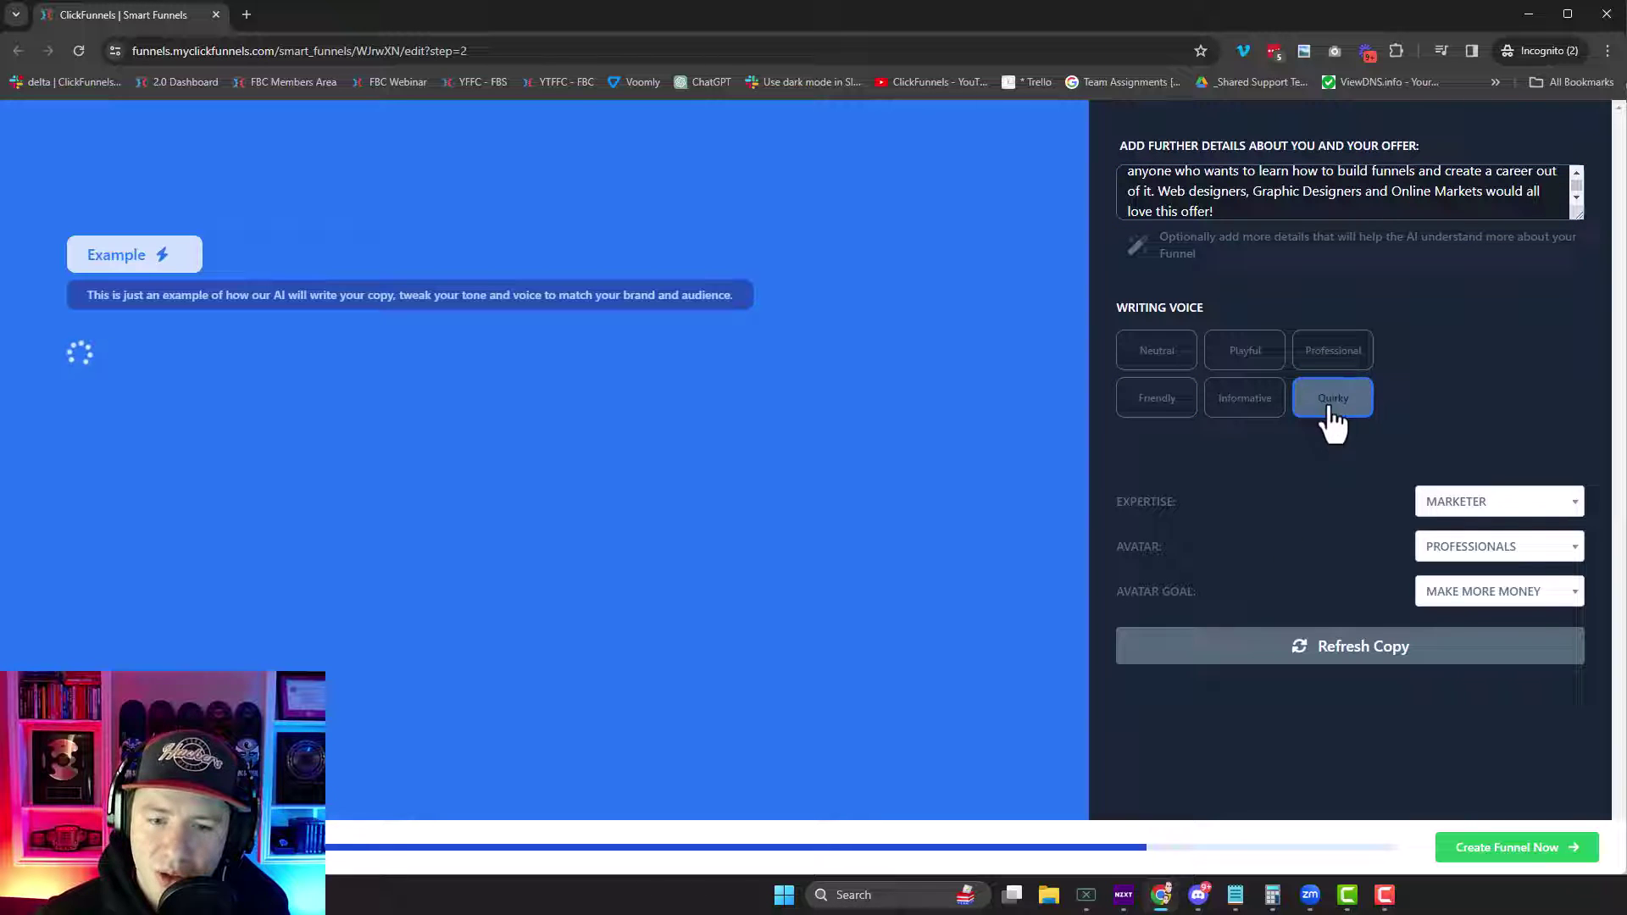
{"action": "left_click", "coordinate": [1570, 505]}
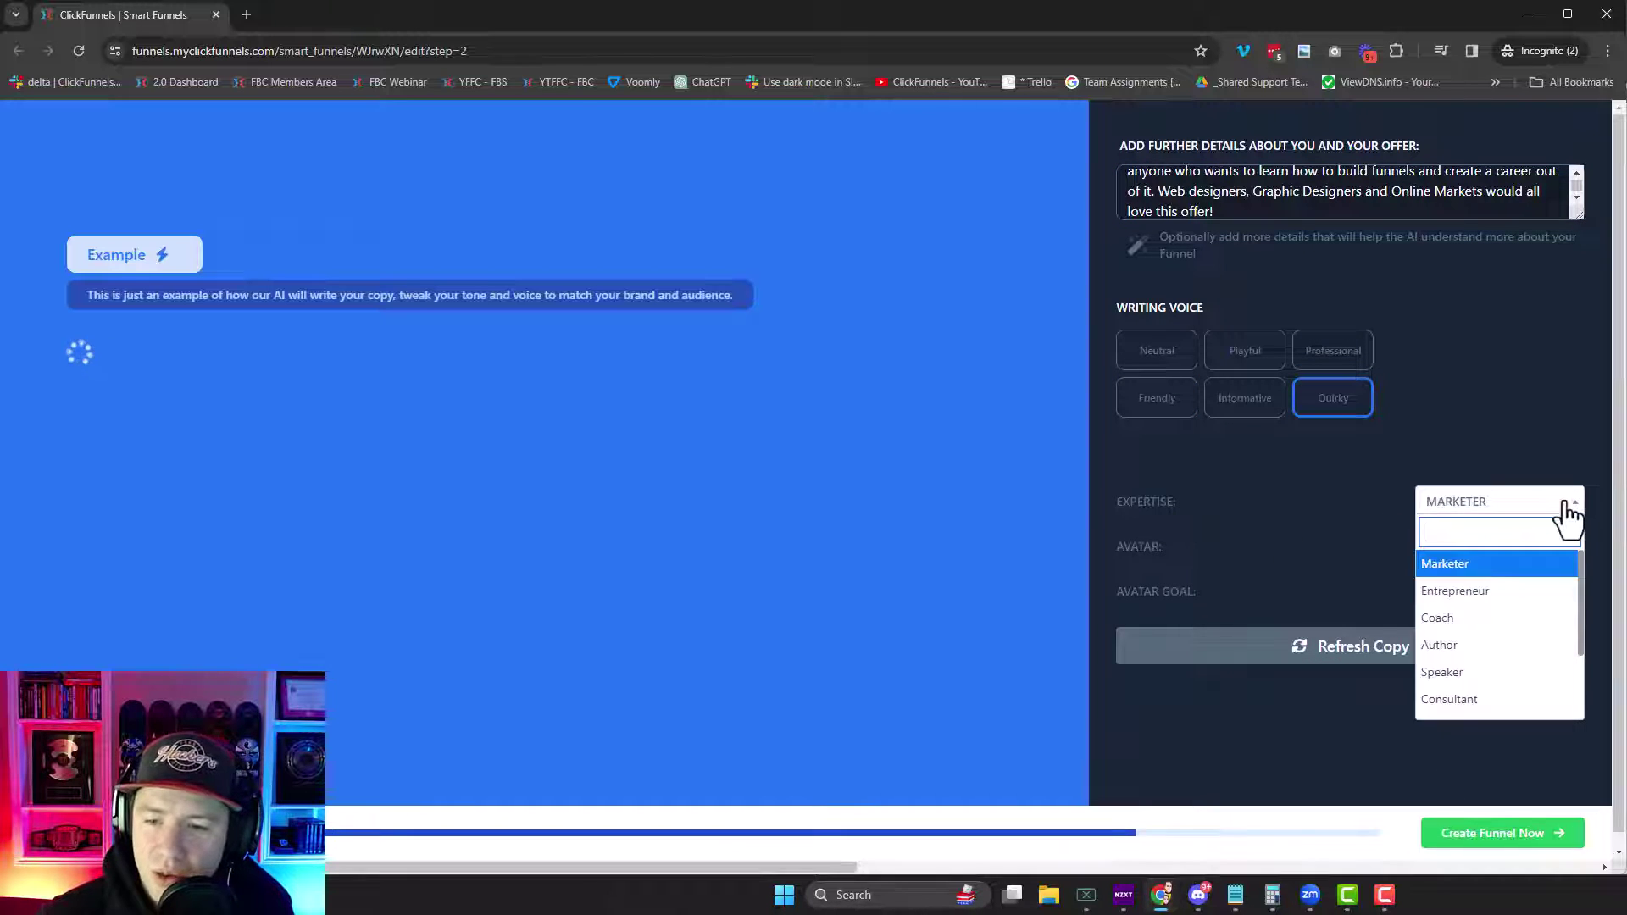
- Set Expertise to Consultant, Avatar to Students, Avatar Goal to Make More Money, and refresh the copy
{"action": "scroll", "coordinate": [1492, 646], "scroll_direction": "down", "scroll_amount": 1}
{"action": "scroll", "coordinate": [1493, 652], "scroll_direction": "down", "scroll_amount": 1}
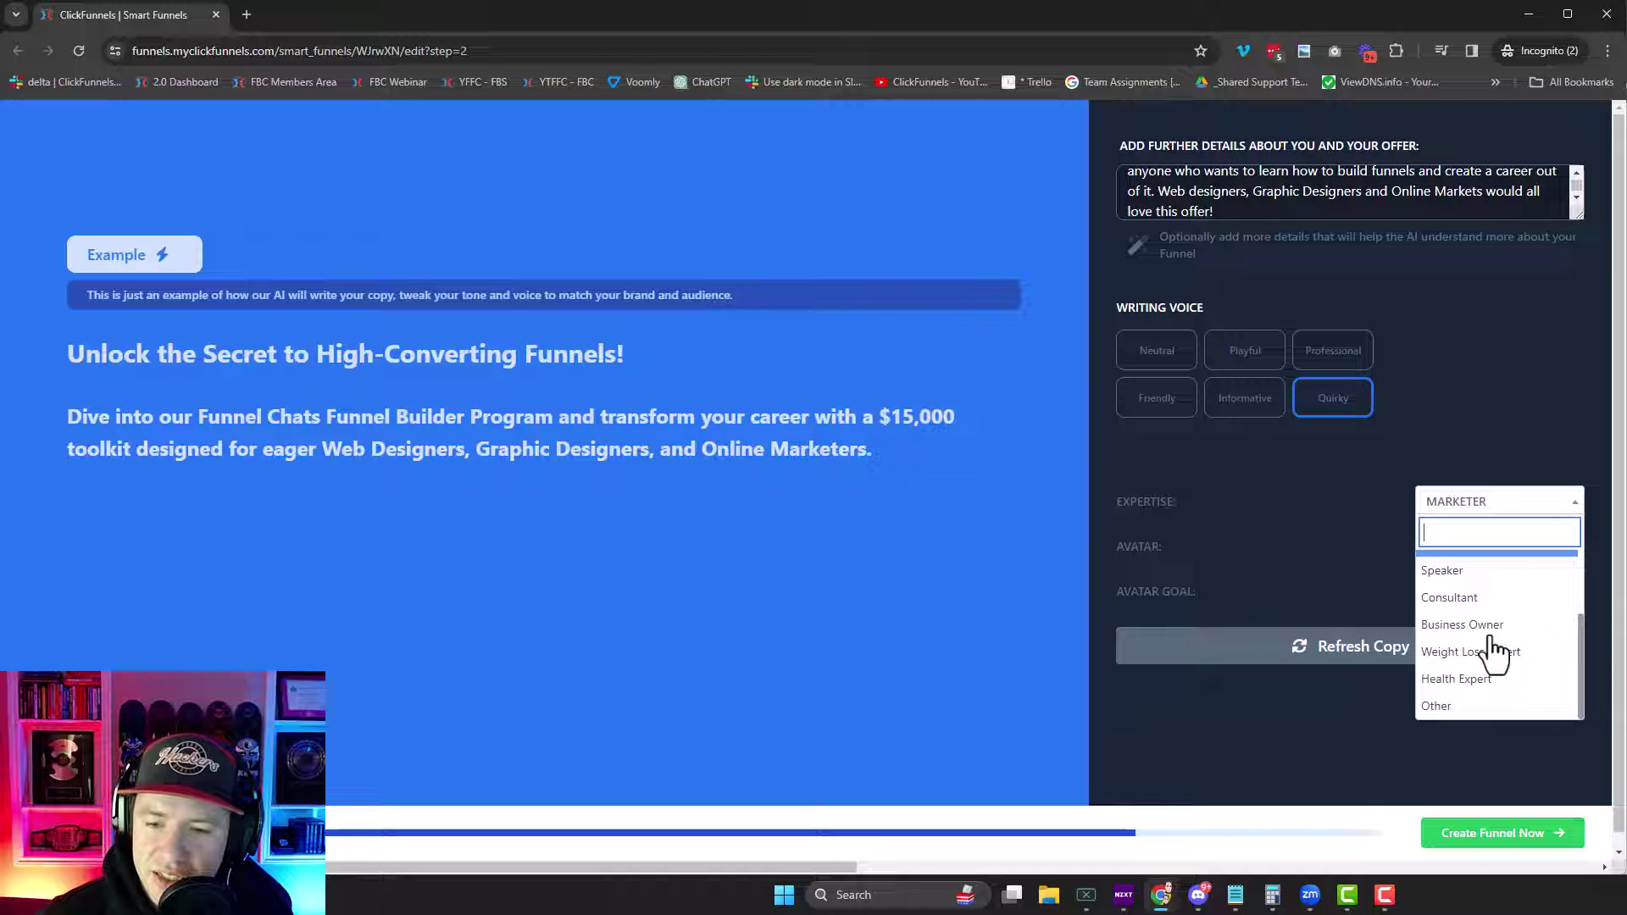
{"action": "scroll", "coordinate": [1493, 652], "scroll_direction": "up", "scroll_amount": 1}
{"action": "left_click", "coordinate": [1470, 680]}
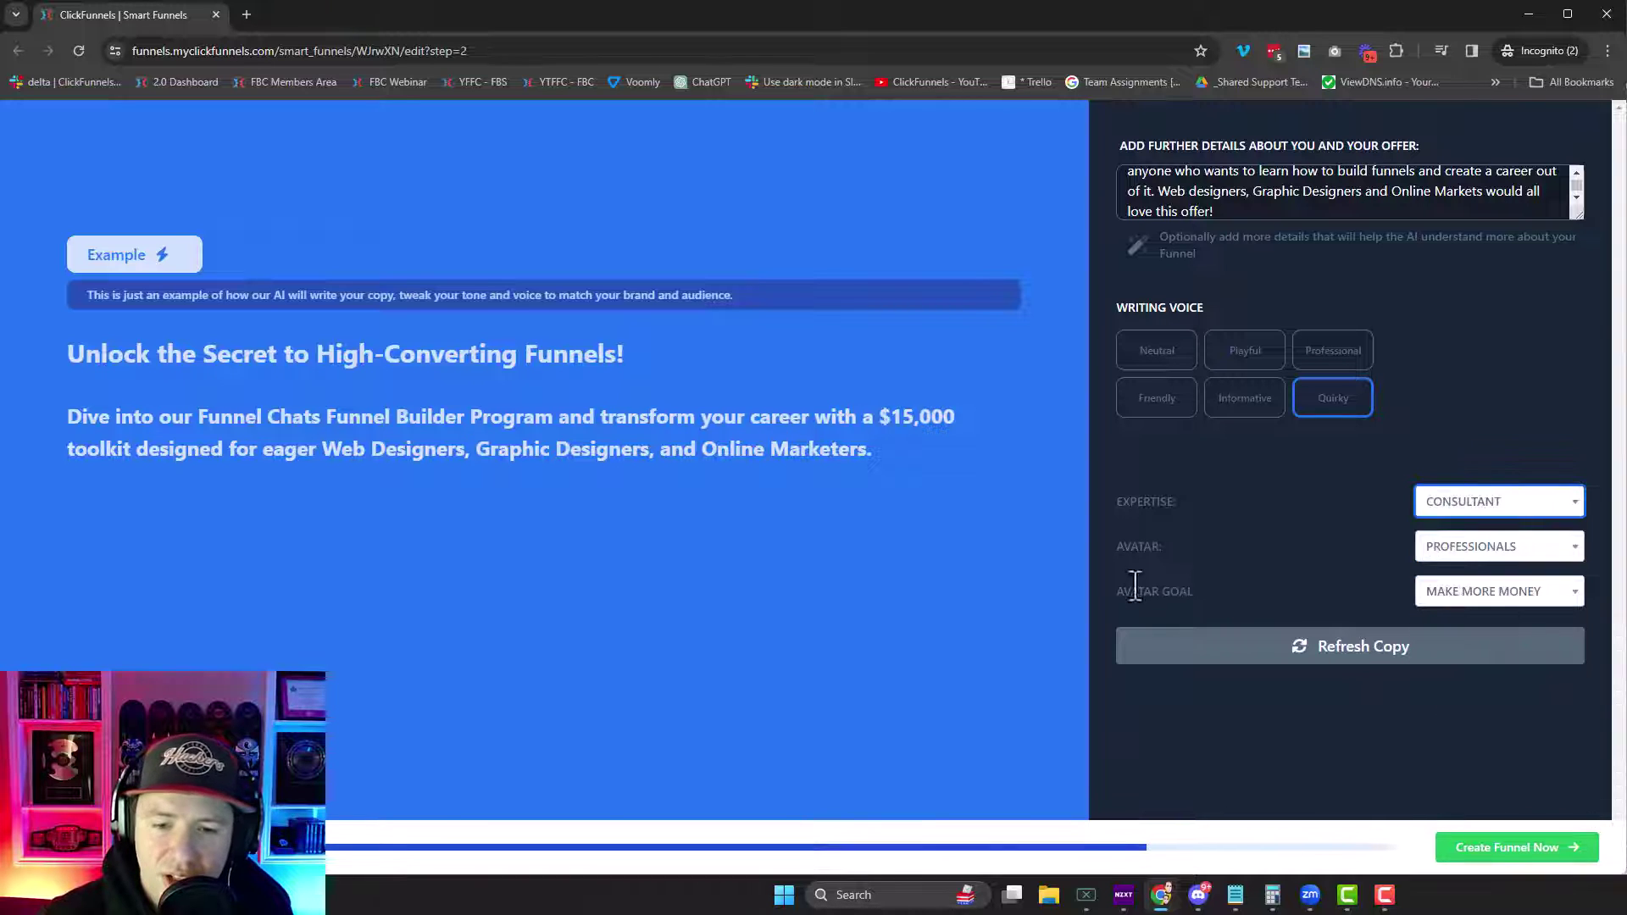
{"action": "left_click", "coordinate": [1555, 551]}
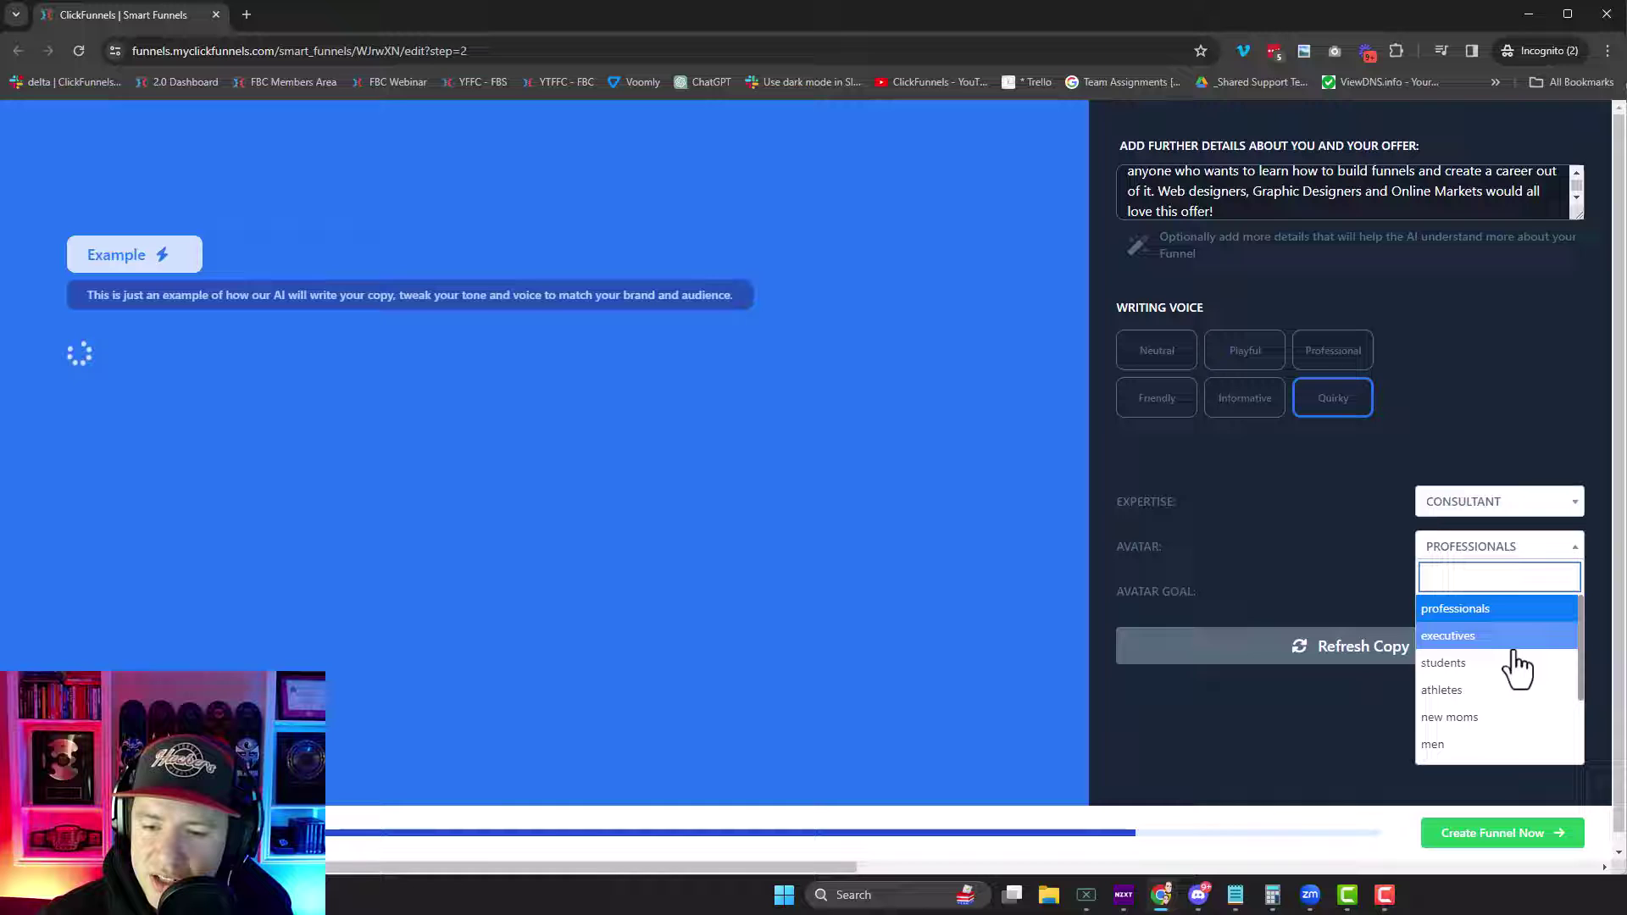
{"action": "scroll", "coordinate": [1517, 670], "scroll_direction": "down", "scroll_amount": 3}
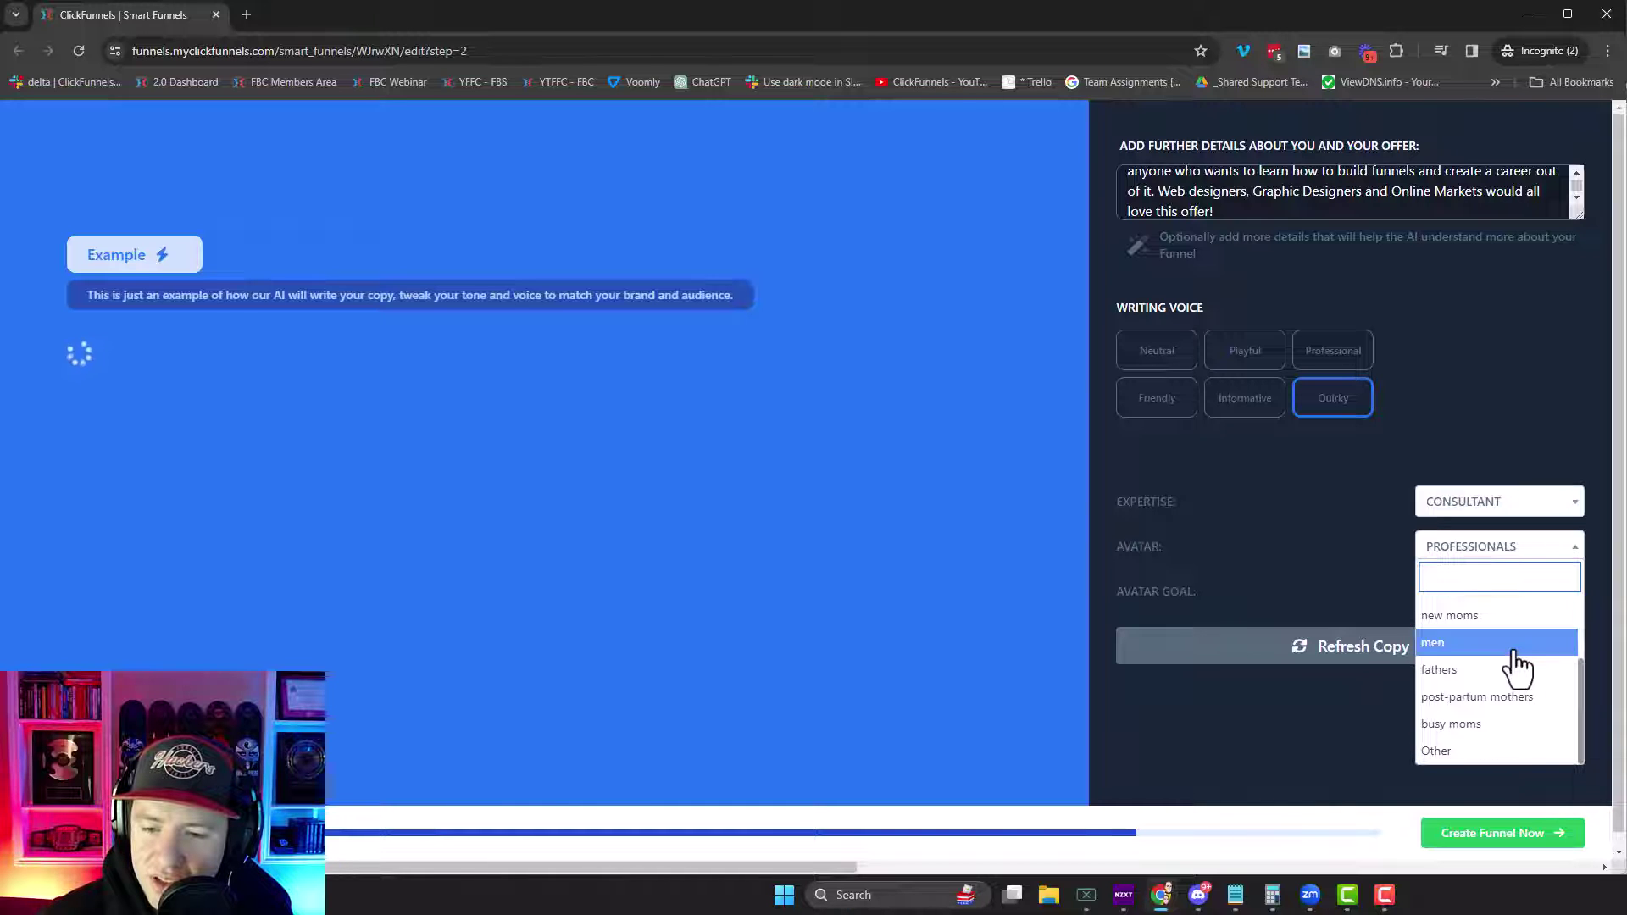
{"action": "scroll", "coordinate": [1492, 678], "scroll_direction": "up", "scroll_amount": 2}
{"action": "left_click", "coordinate": [1487, 718]}
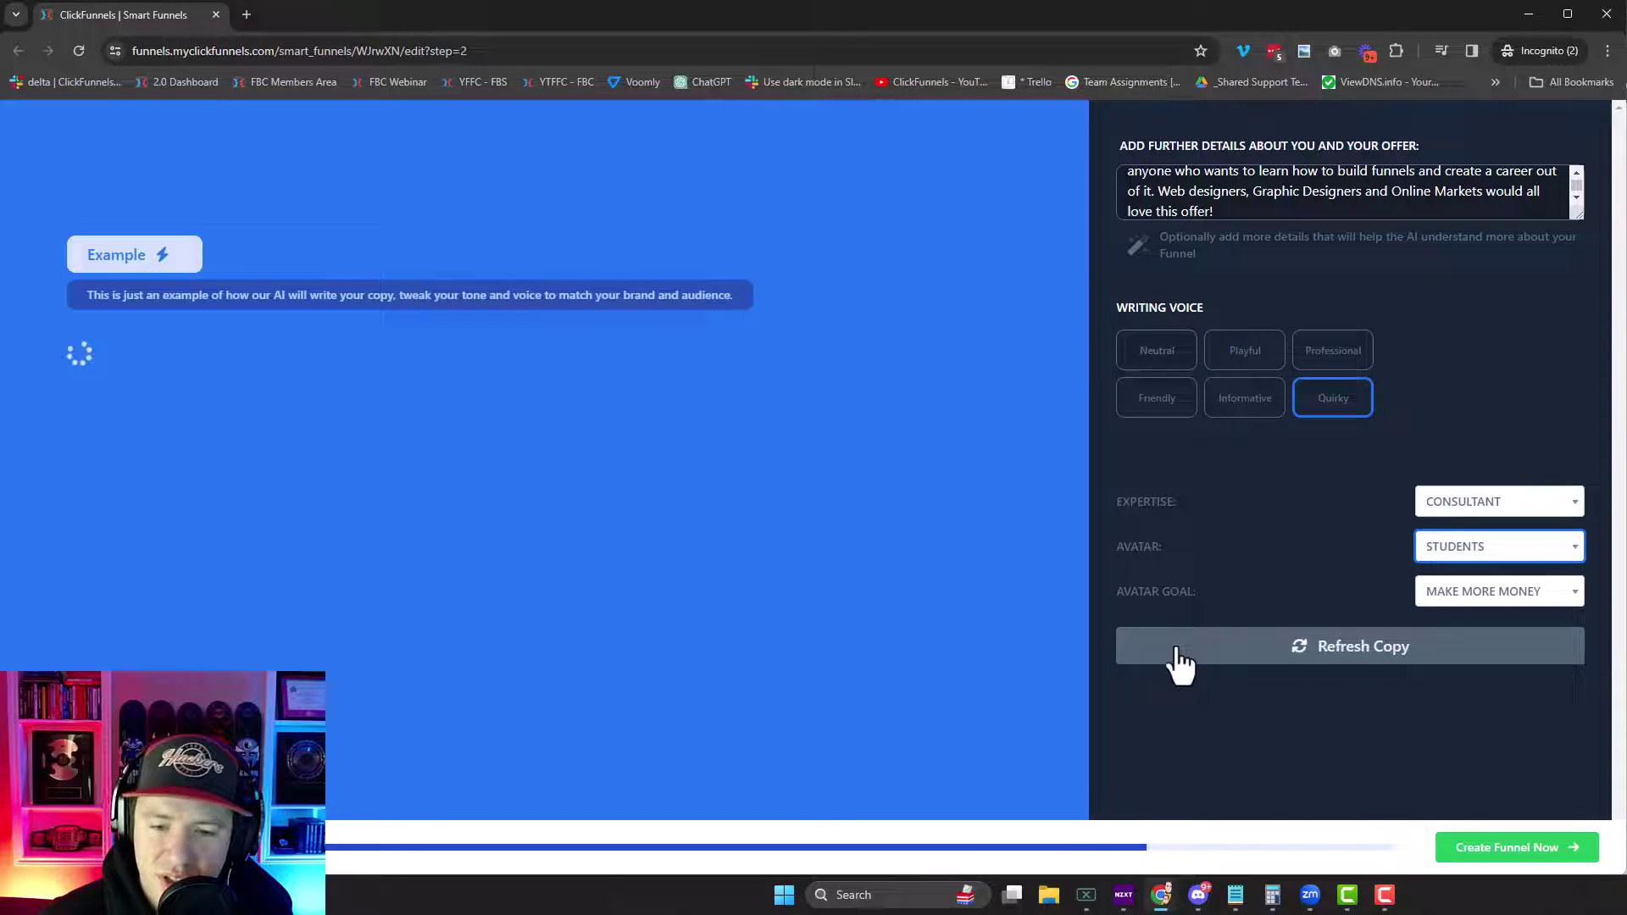
{"action": "left_click", "coordinate": [1562, 594]}
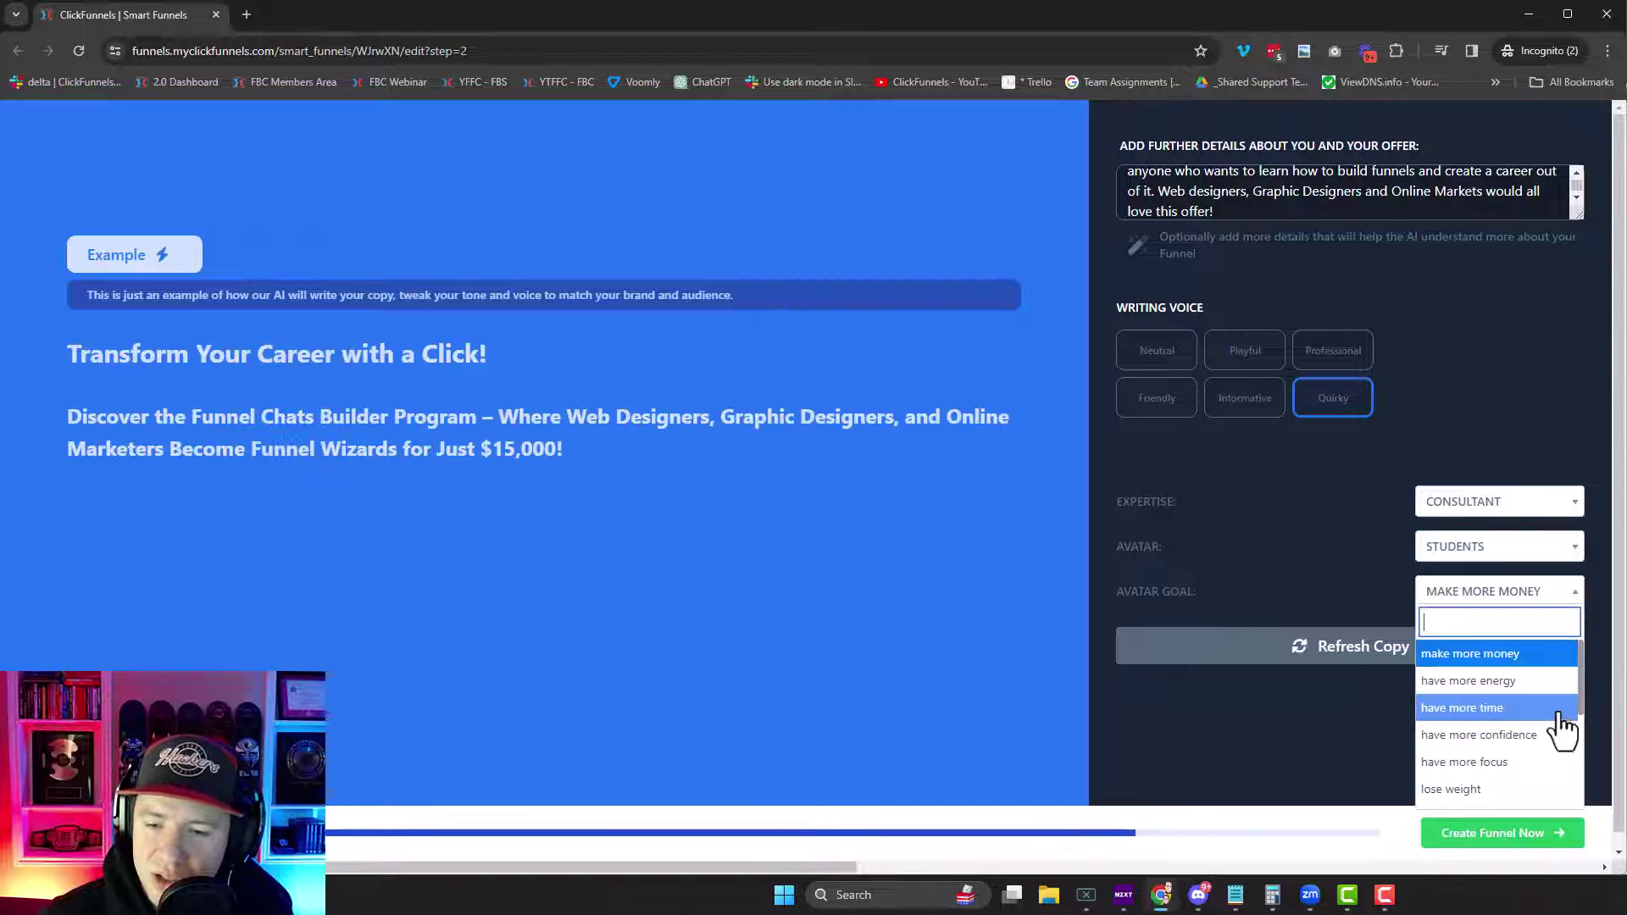
{"action": "scroll", "coordinate": [1542, 737], "scroll_direction": "down", "scroll_amount": 5}
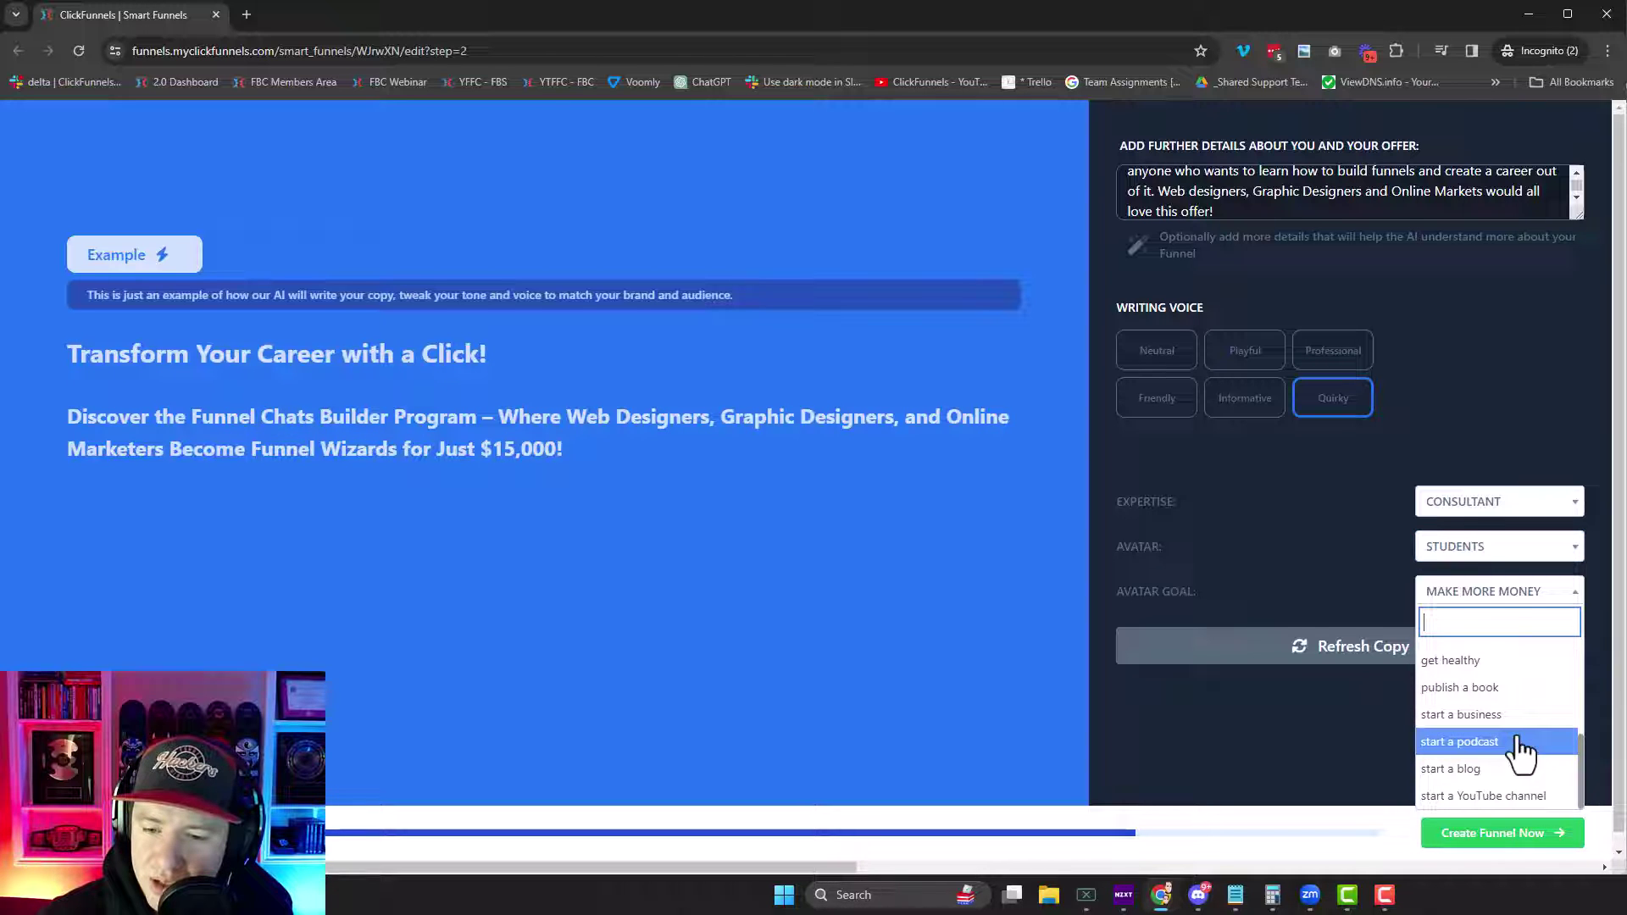
{"action": "scroll", "coordinate": [1496, 750], "scroll_direction": "up", "scroll_amount": 2}
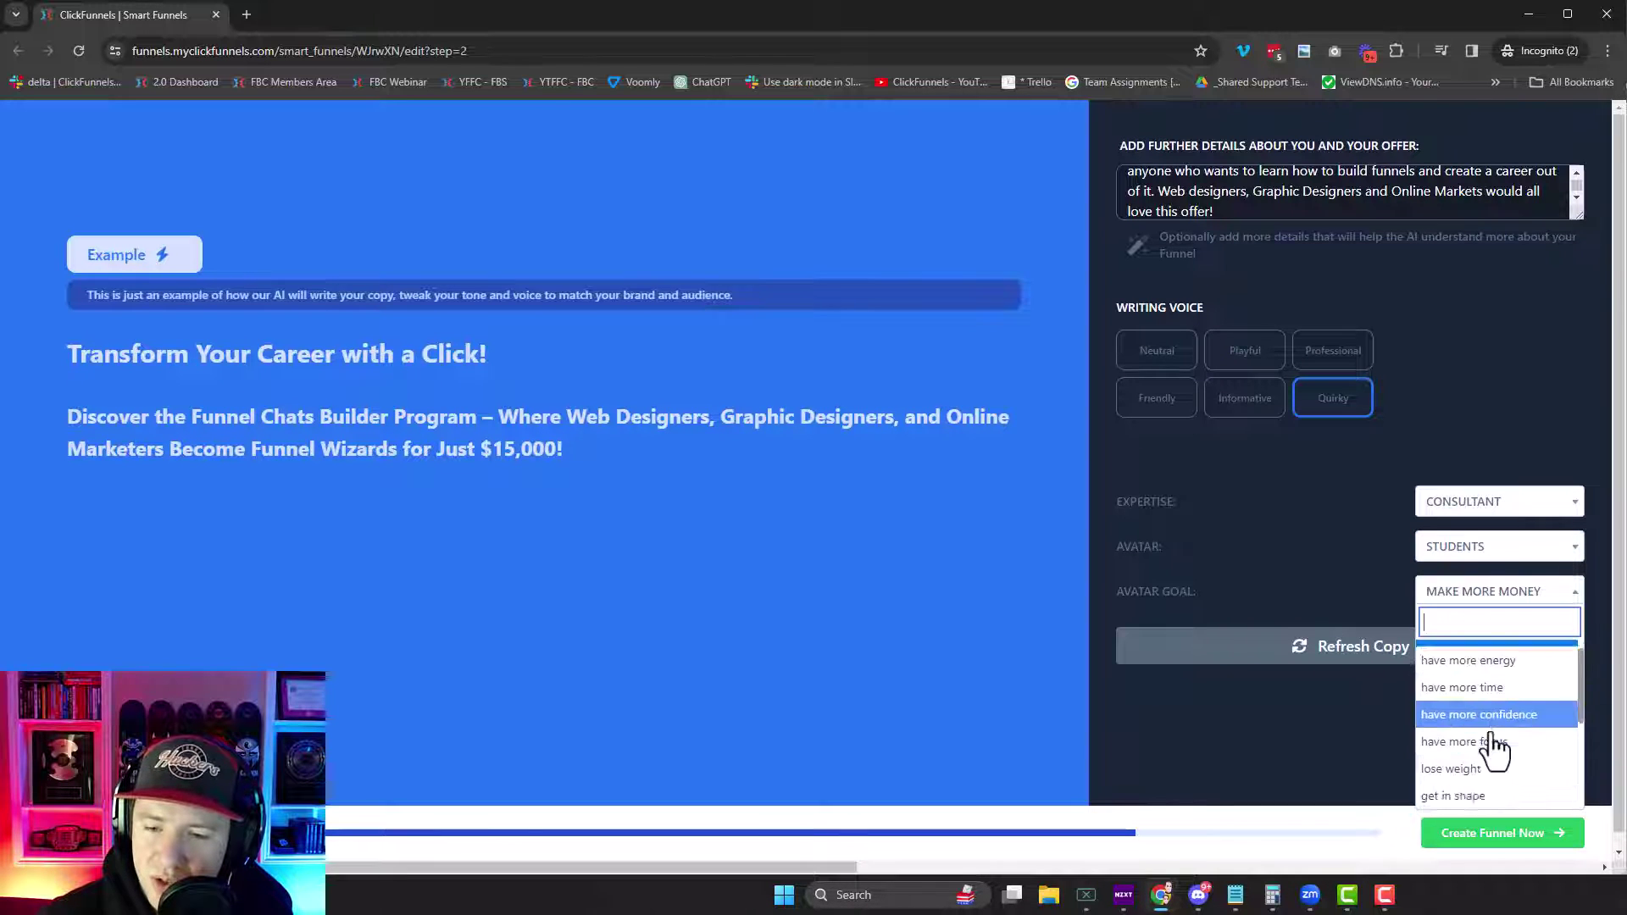
{"action": "scroll", "coordinate": [1475, 687], "scroll_direction": "up", "scroll_amount": 1}
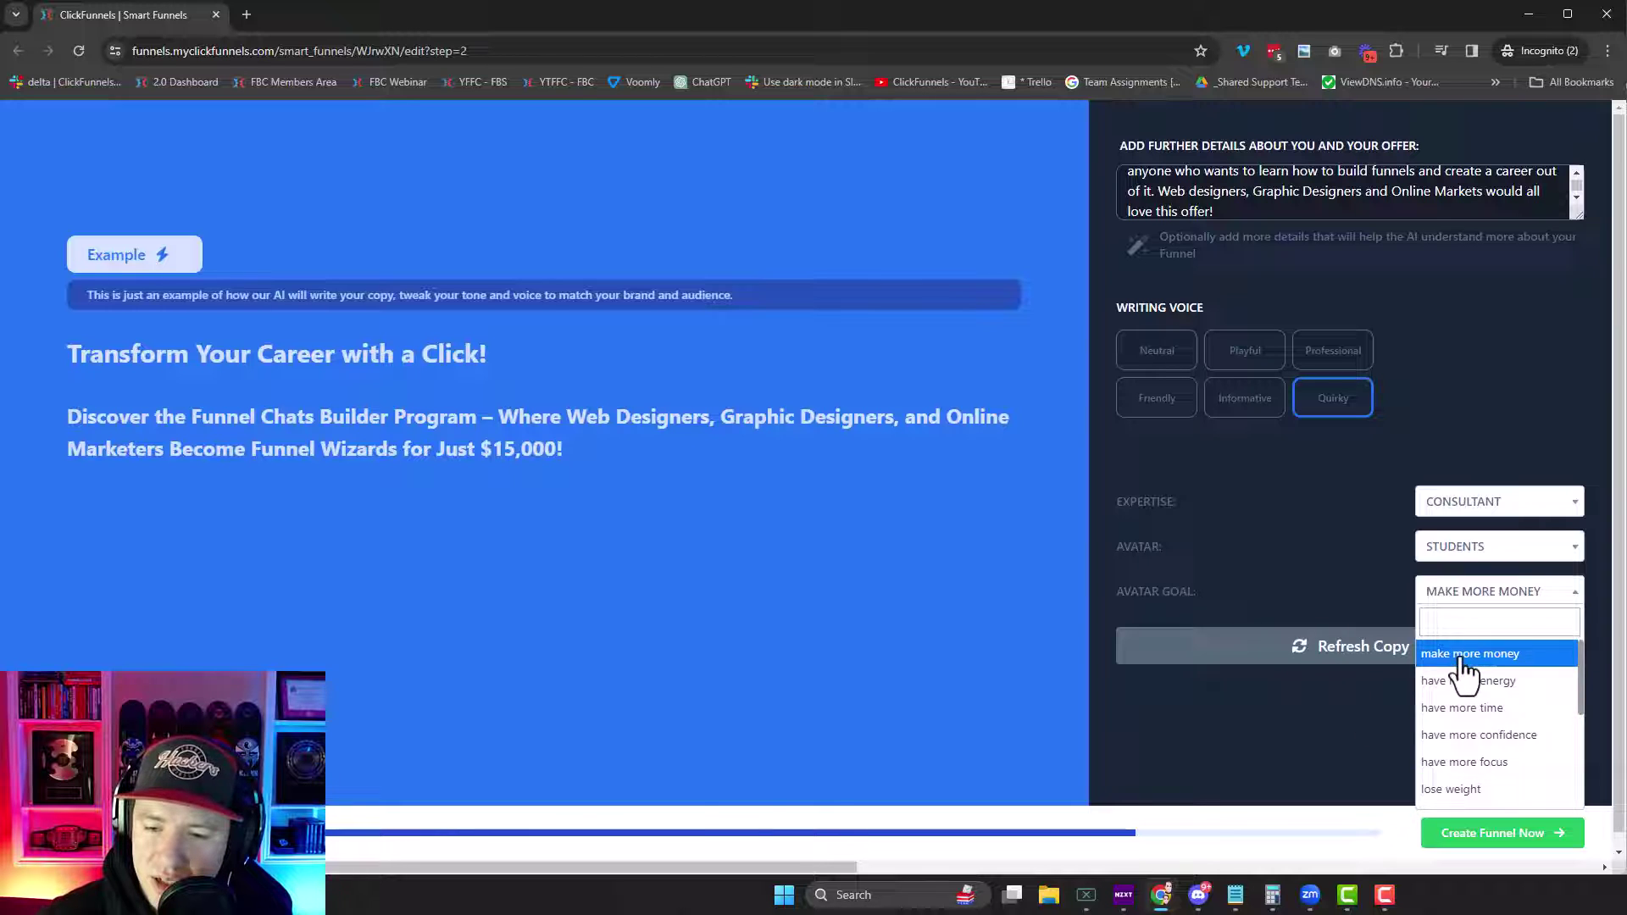
{"action": "left_click", "coordinate": [1462, 659]}
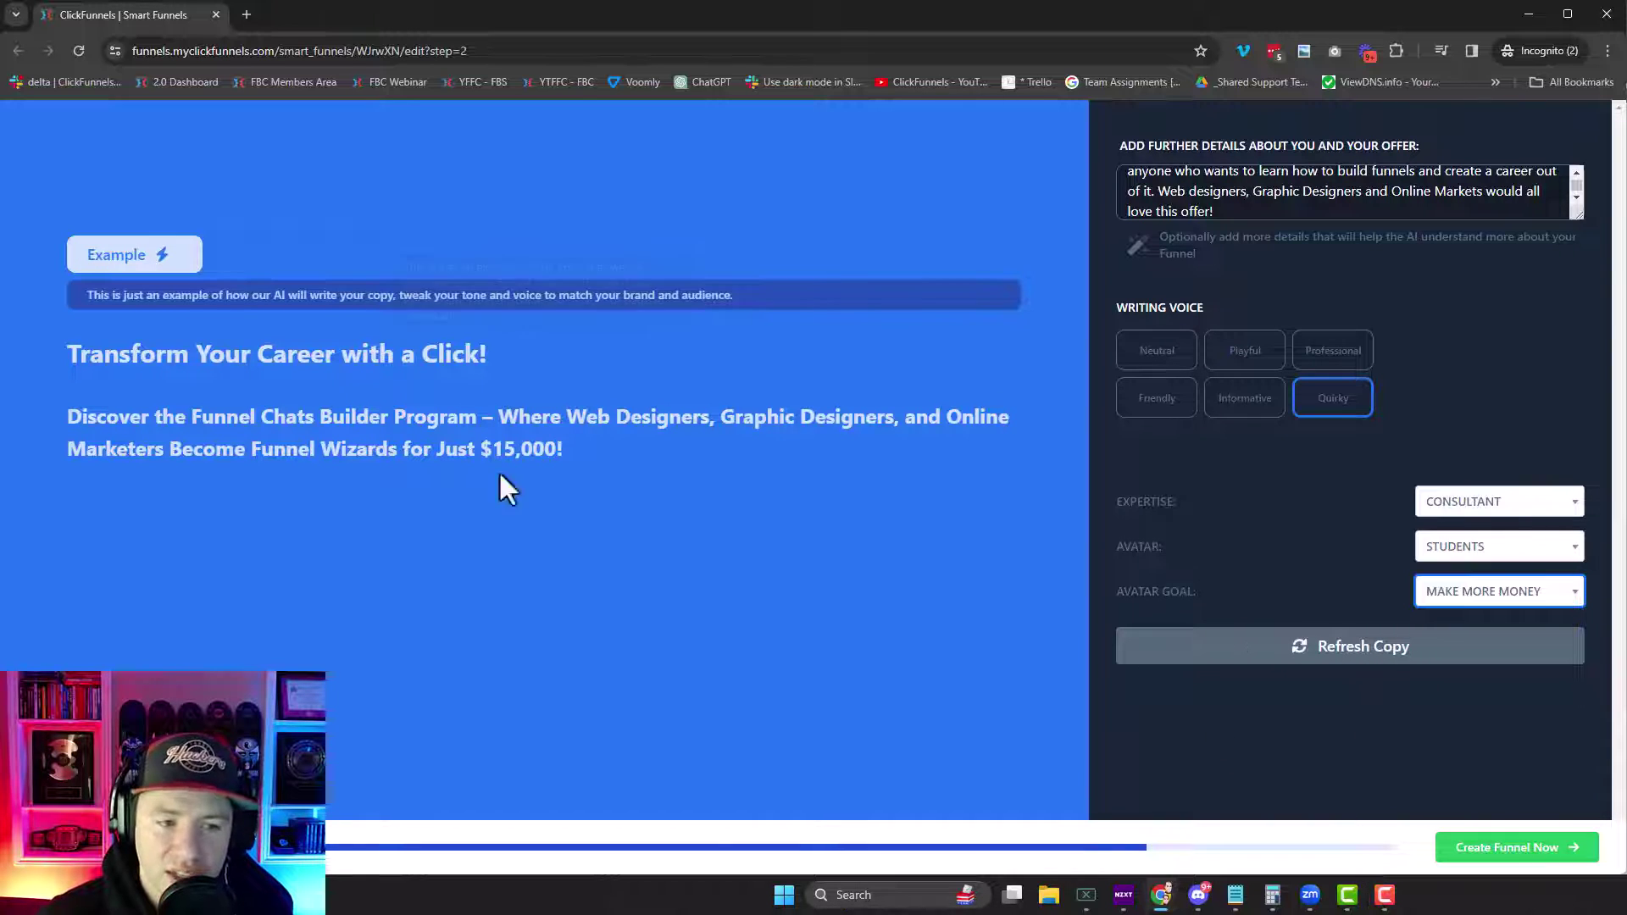
{"action": "left_click", "coordinate": [1203, 642]}
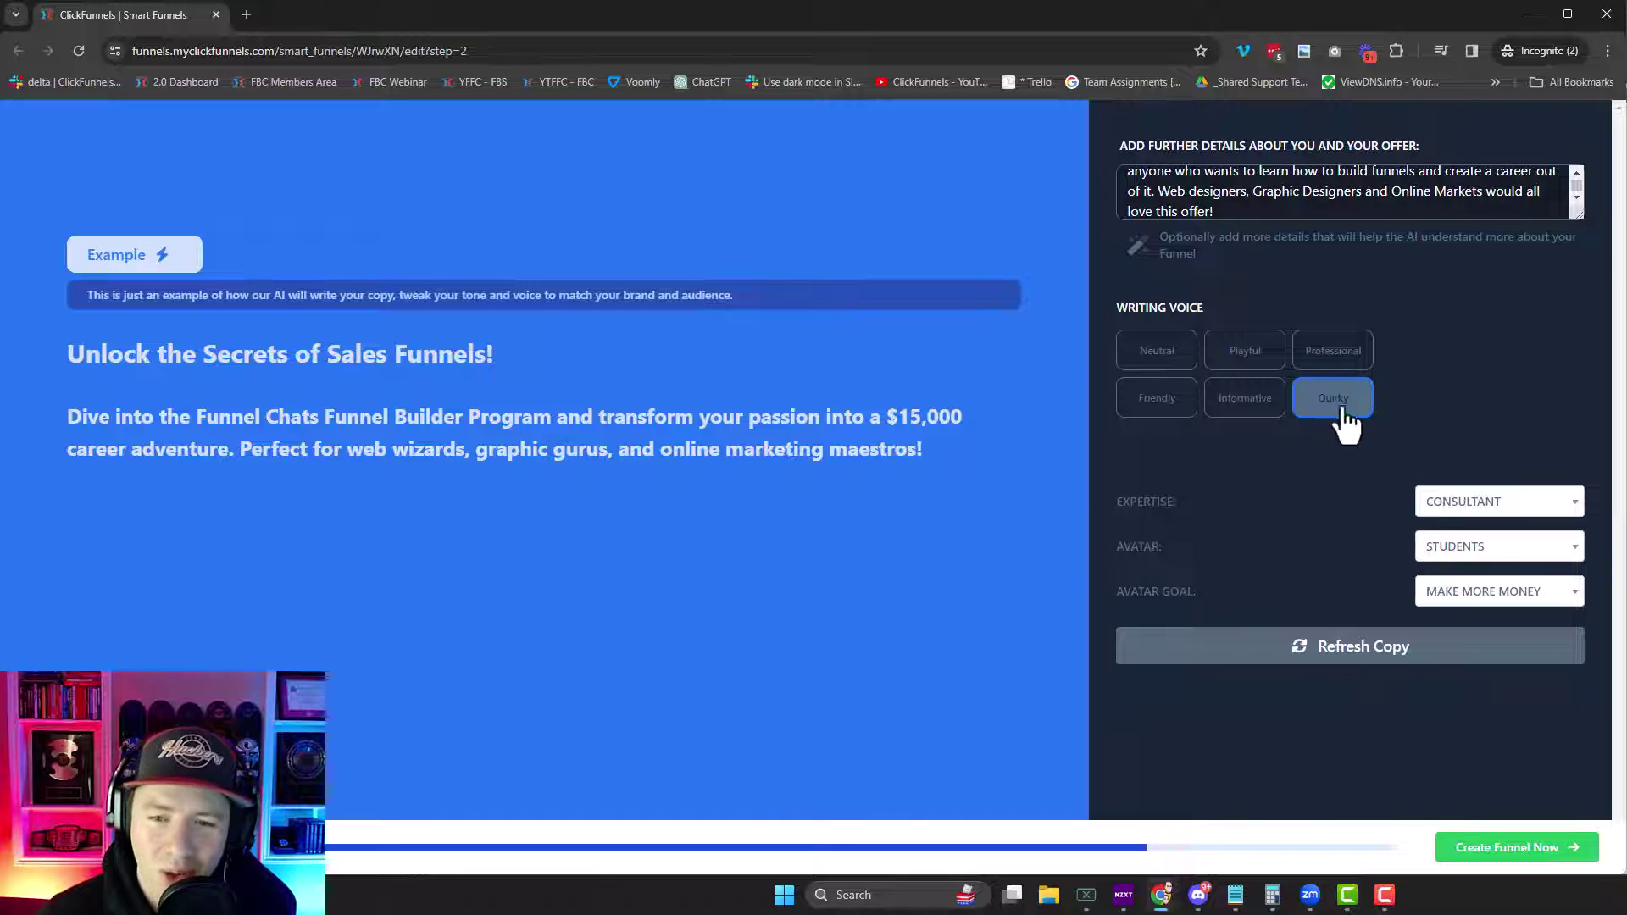
- Create the funnel and, once generated, add it to the account
{"action": "left_click", "coordinate": [1499, 858]}
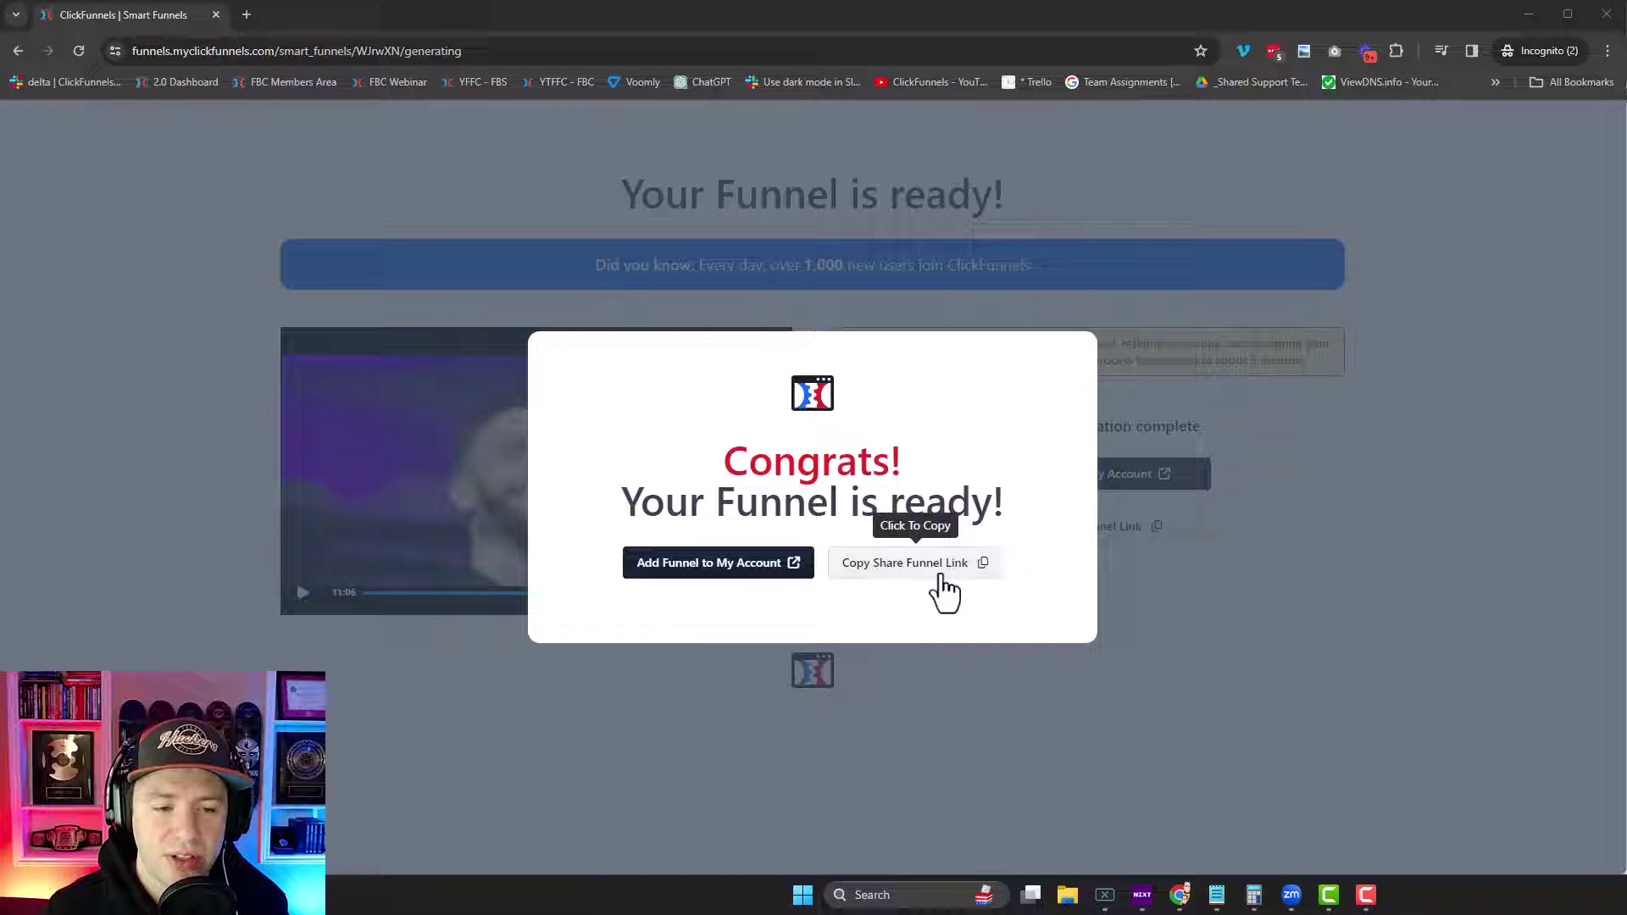
{"action": "left_click", "coordinate": [746, 573]}
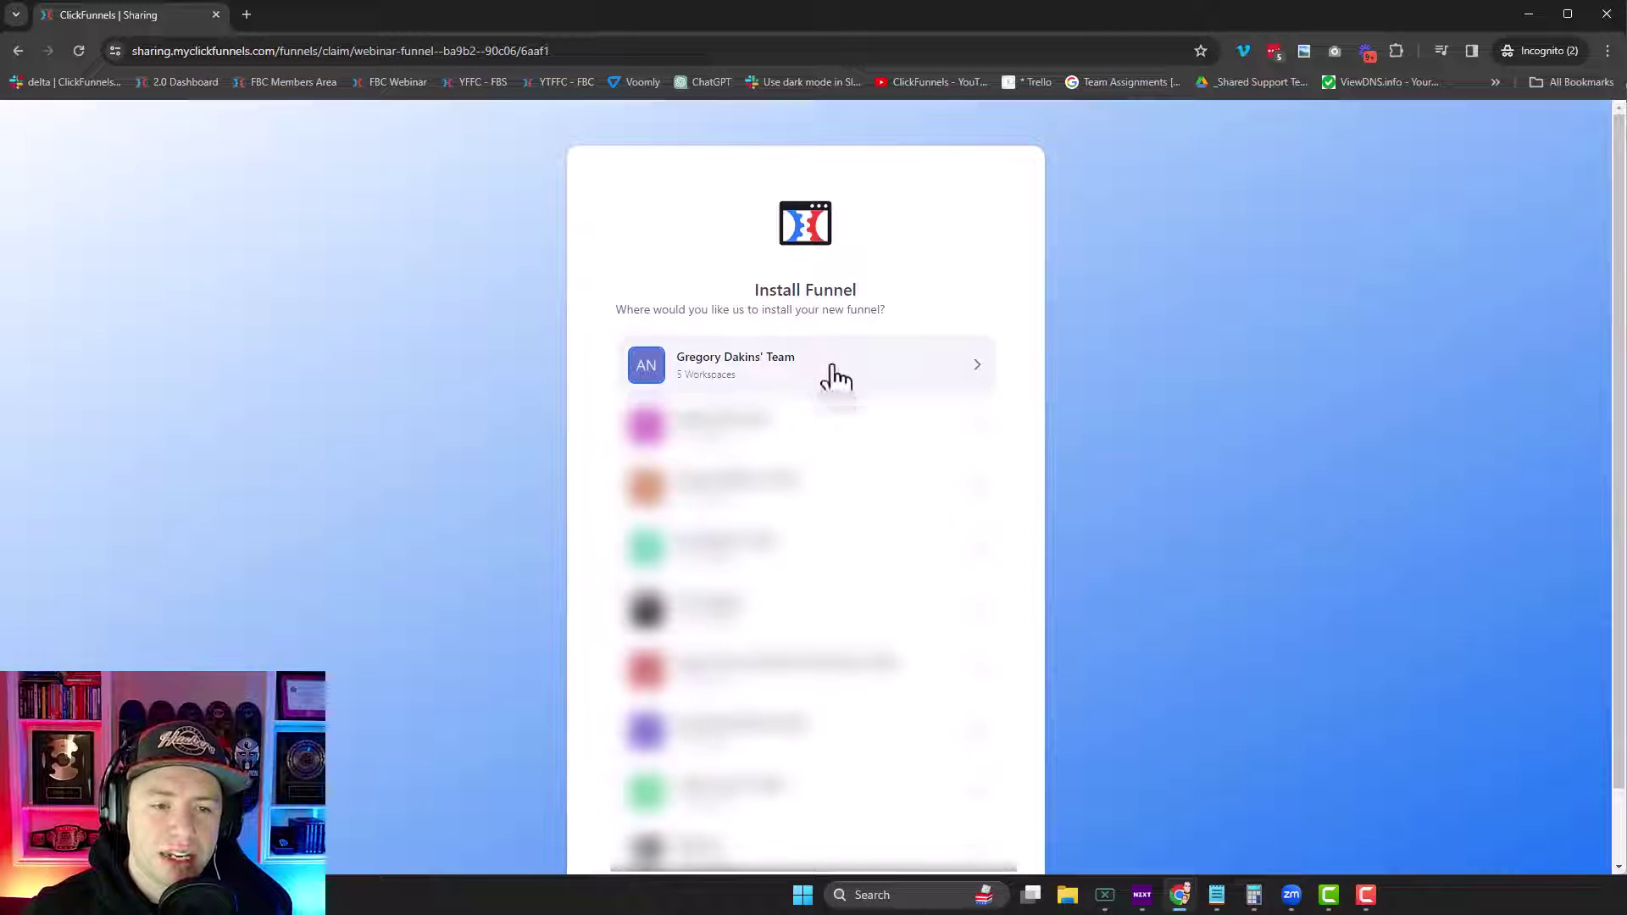
- Install the funnel into the chosen team's workspace
{"action": "left_click", "coordinate": [838, 381]}
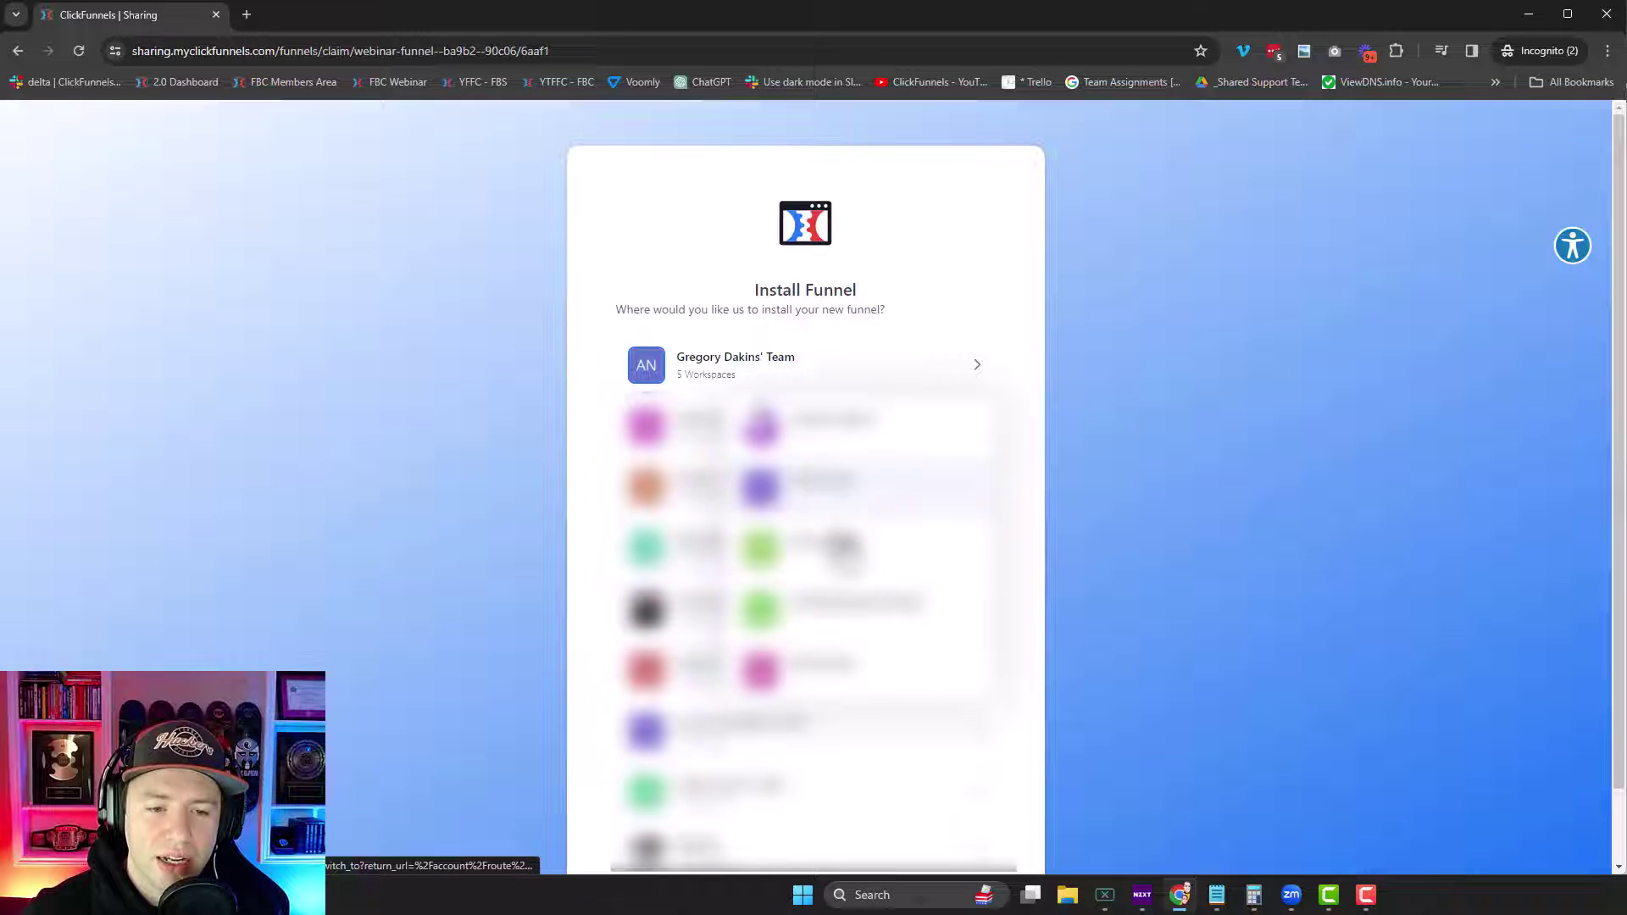
{"action": "left_click", "coordinate": [844, 557]}
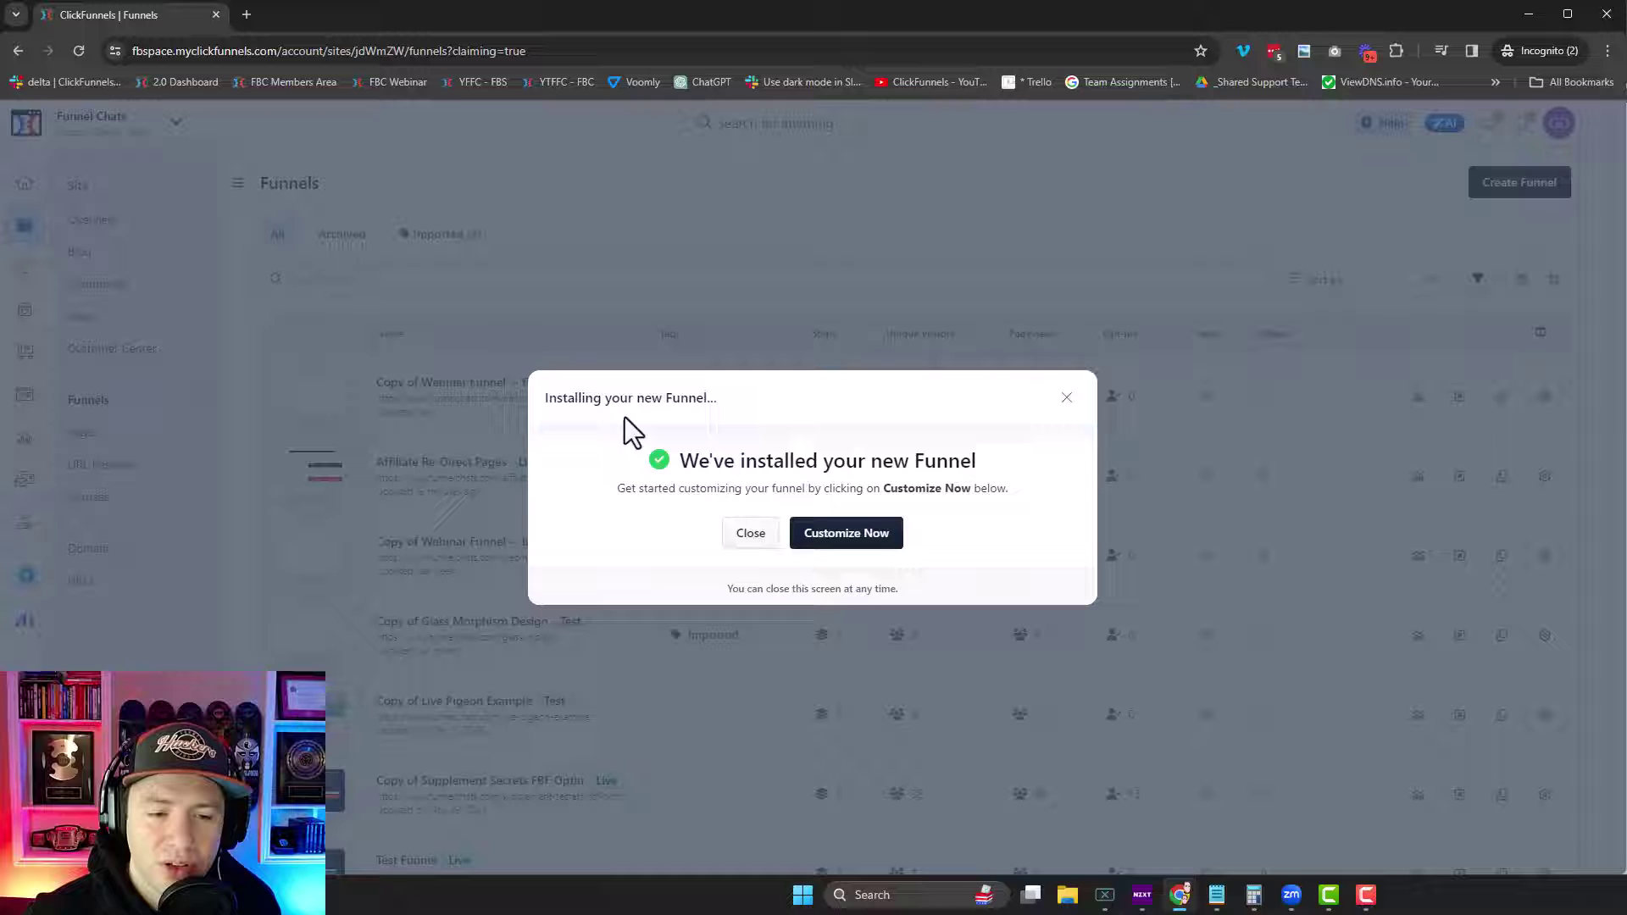
- Start customizing and scroll through the squeeze, thank-you, broadcast and order form pages
{"action": "left_click", "coordinate": [841, 547]}
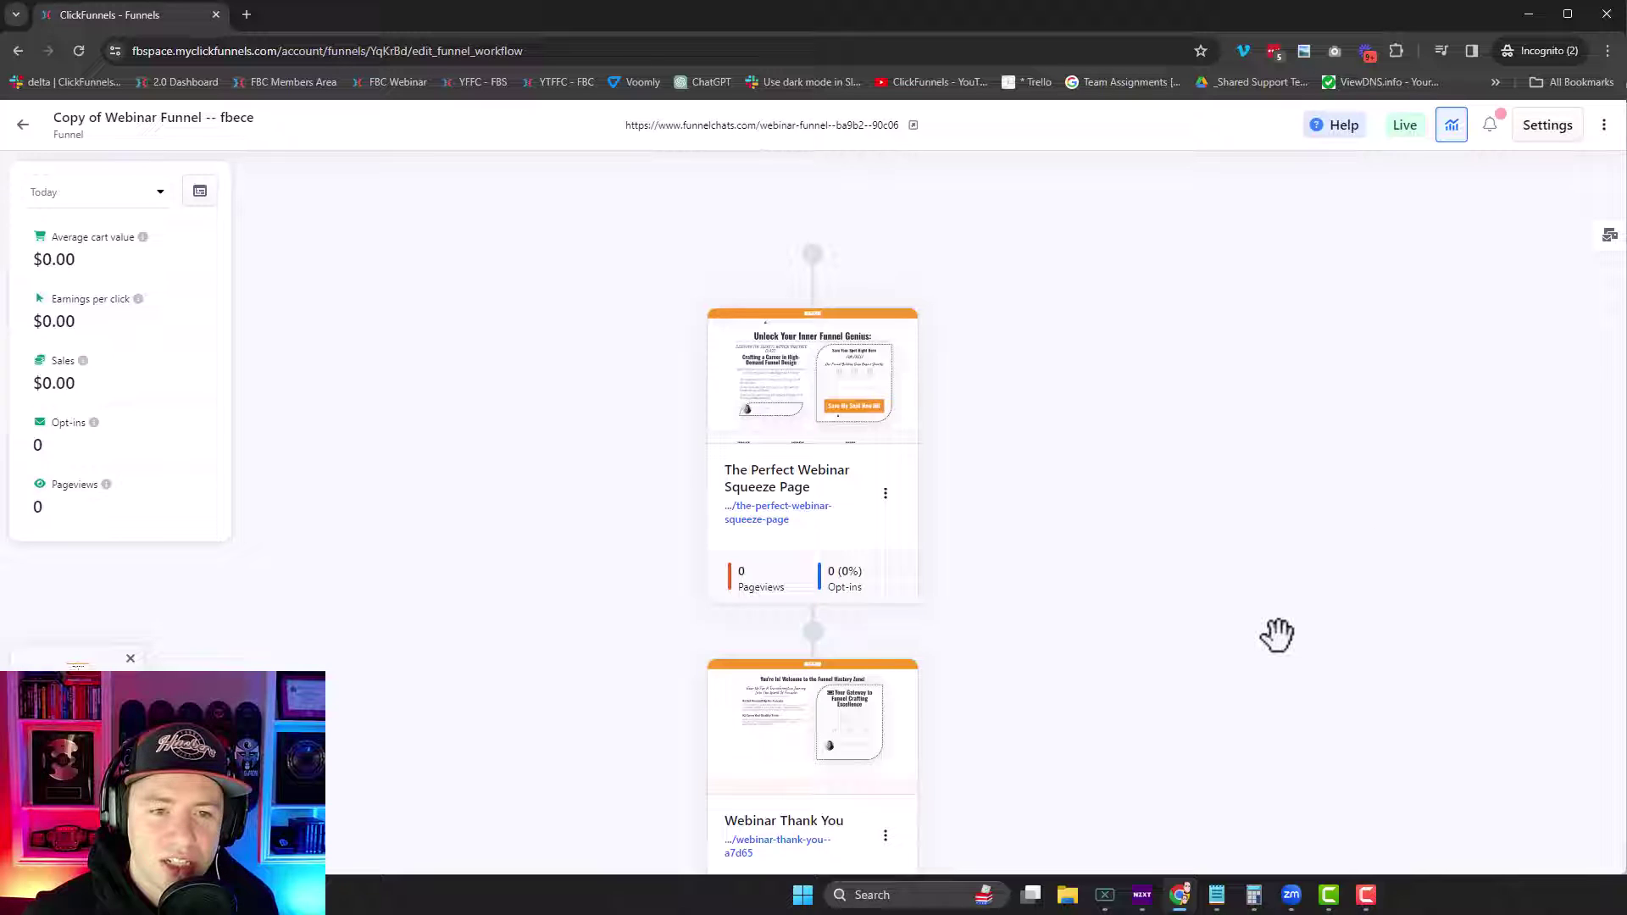
{"action": "scroll", "coordinate": [1277, 634], "scroll_direction": "down", "scroll_amount": 1}
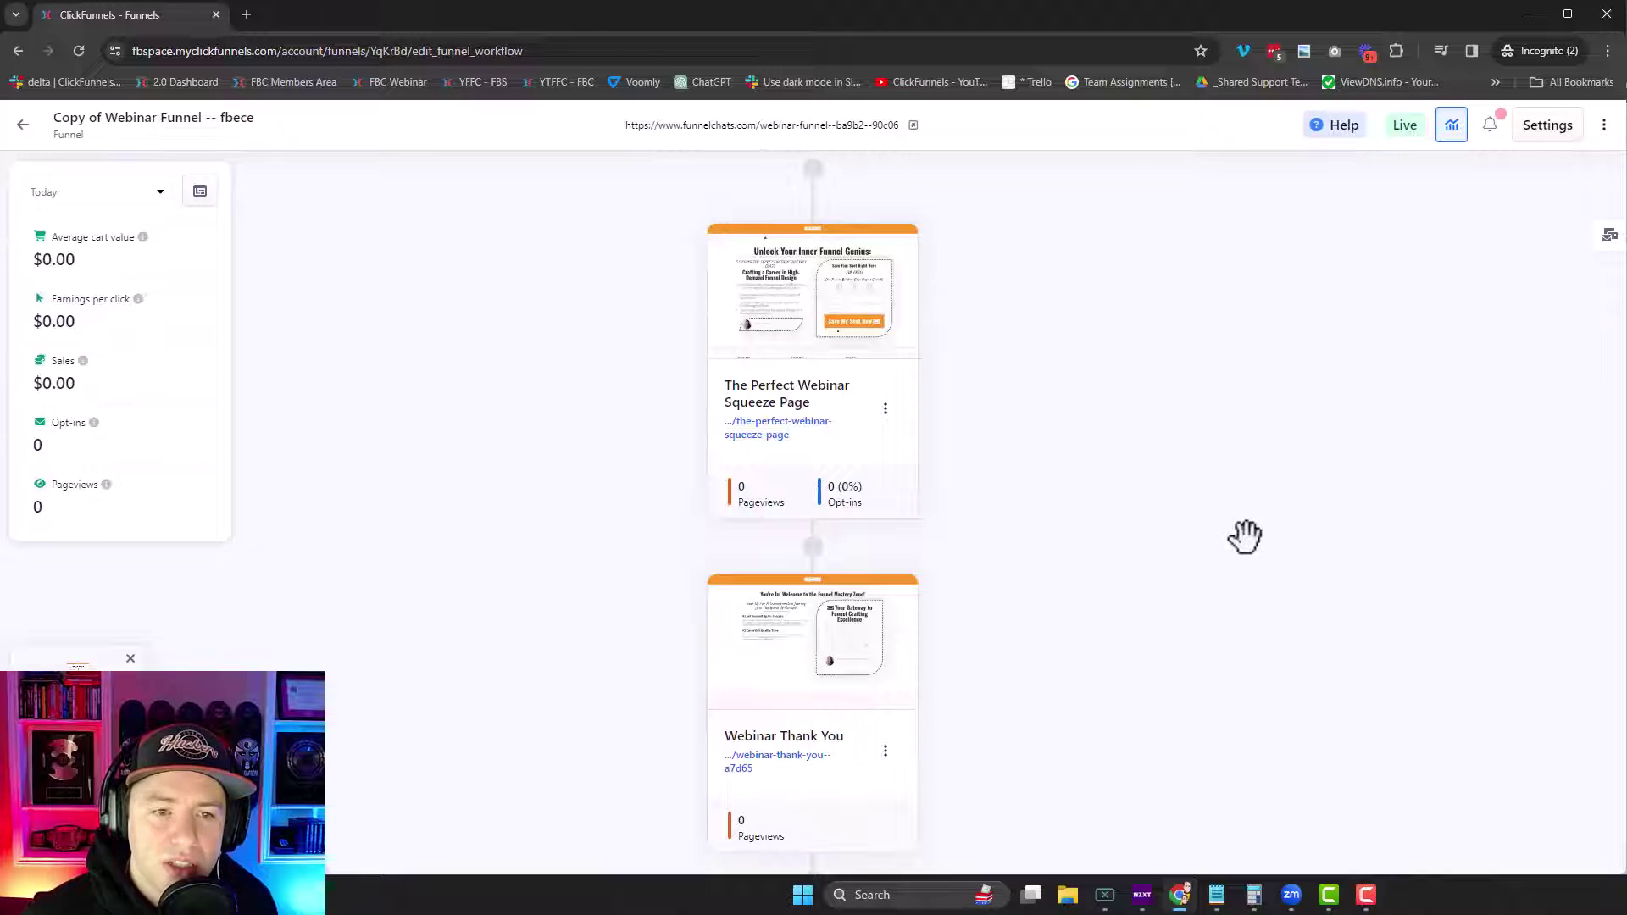
{"action": "mouse_move", "coordinate": [752, 339]}
{"action": "scroll", "coordinate": [831, 321], "scroll_direction": "down", "scroll_amount": 10}
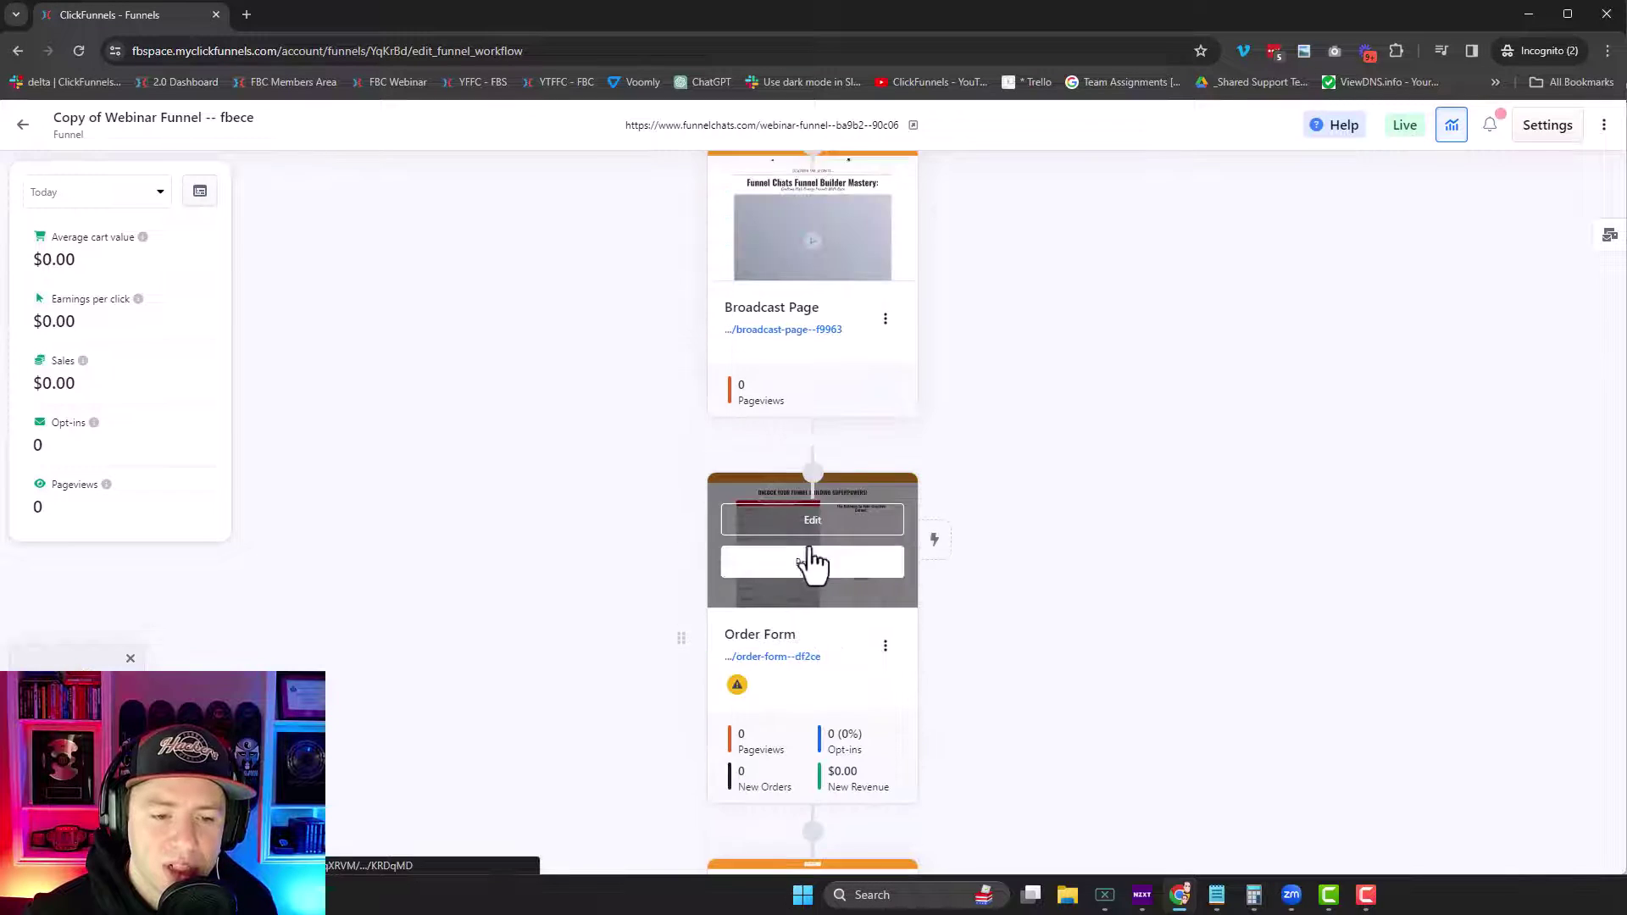
{"action": "scroll", "coordinate": [838, 665], "scroll_direction": "down", "scroll_amount": 5}
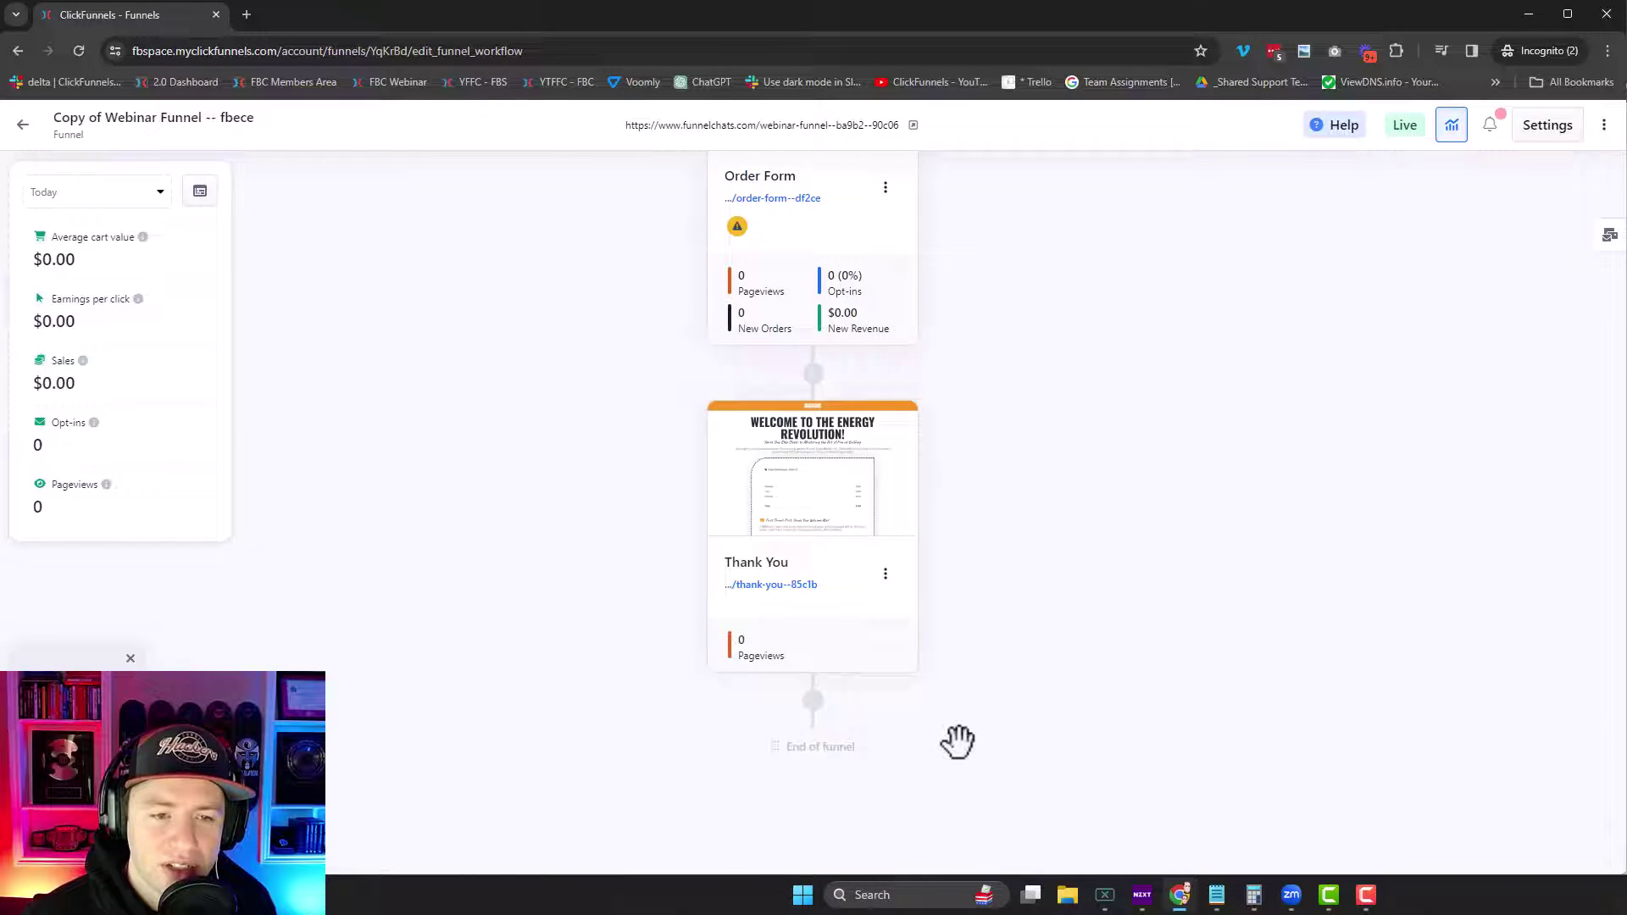
{"action": "scroll", "coordinate": [953, 740], "scroll_direction": "up", "scroll_amount": 15}
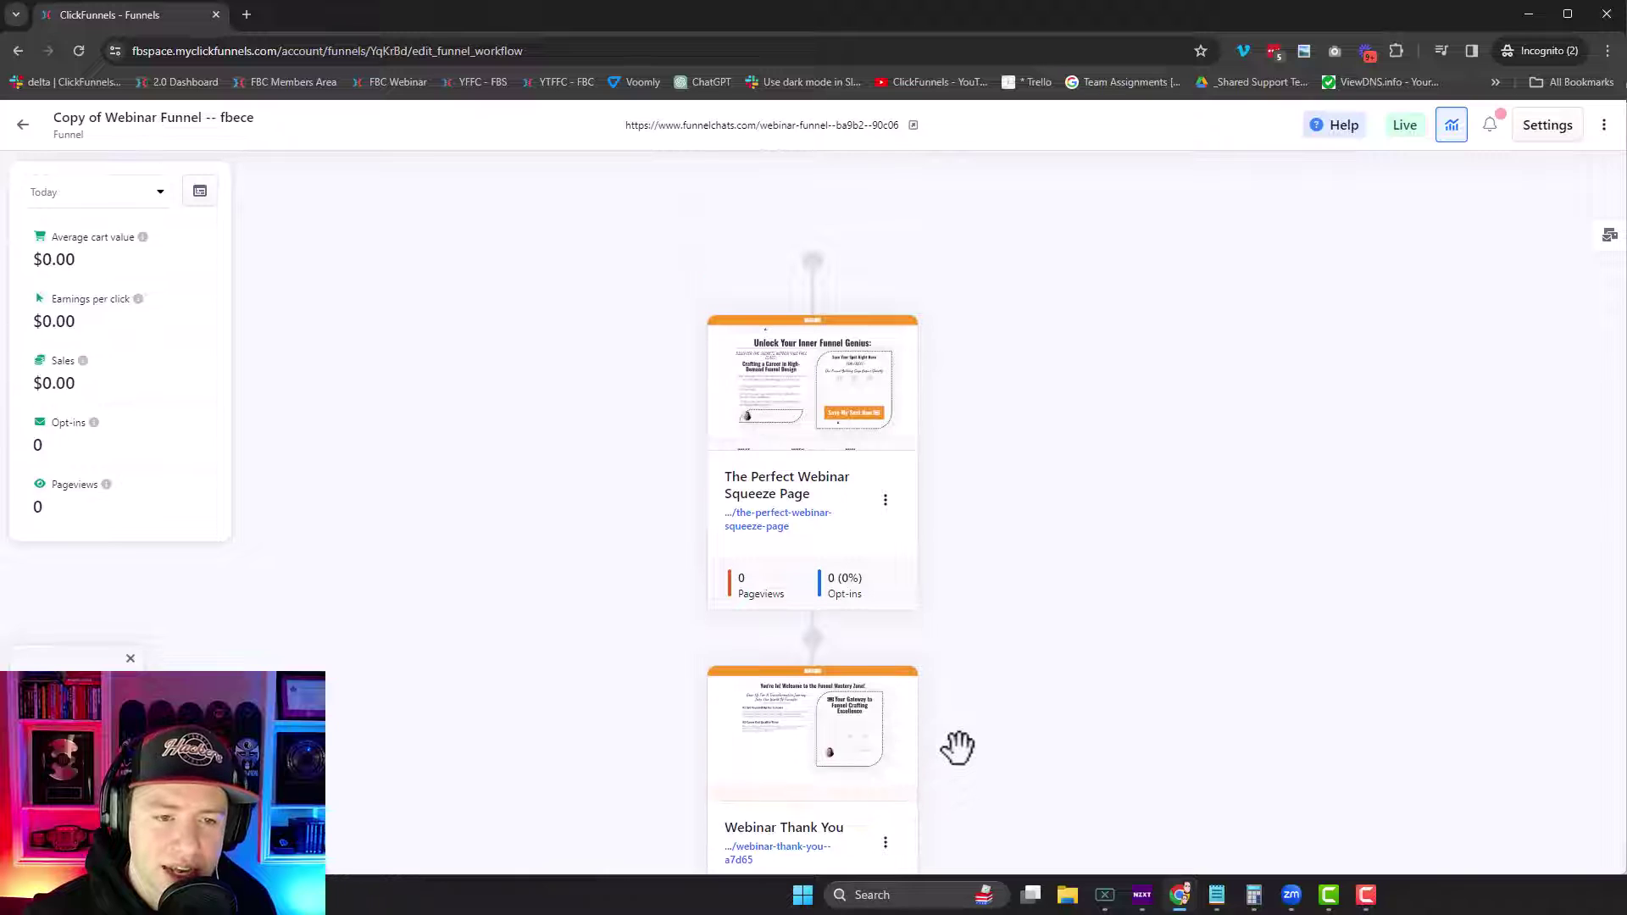
{"action": "scroll", "coordinate": [948, 449], "scroll_direction": "down", "scroll_amount": 4}
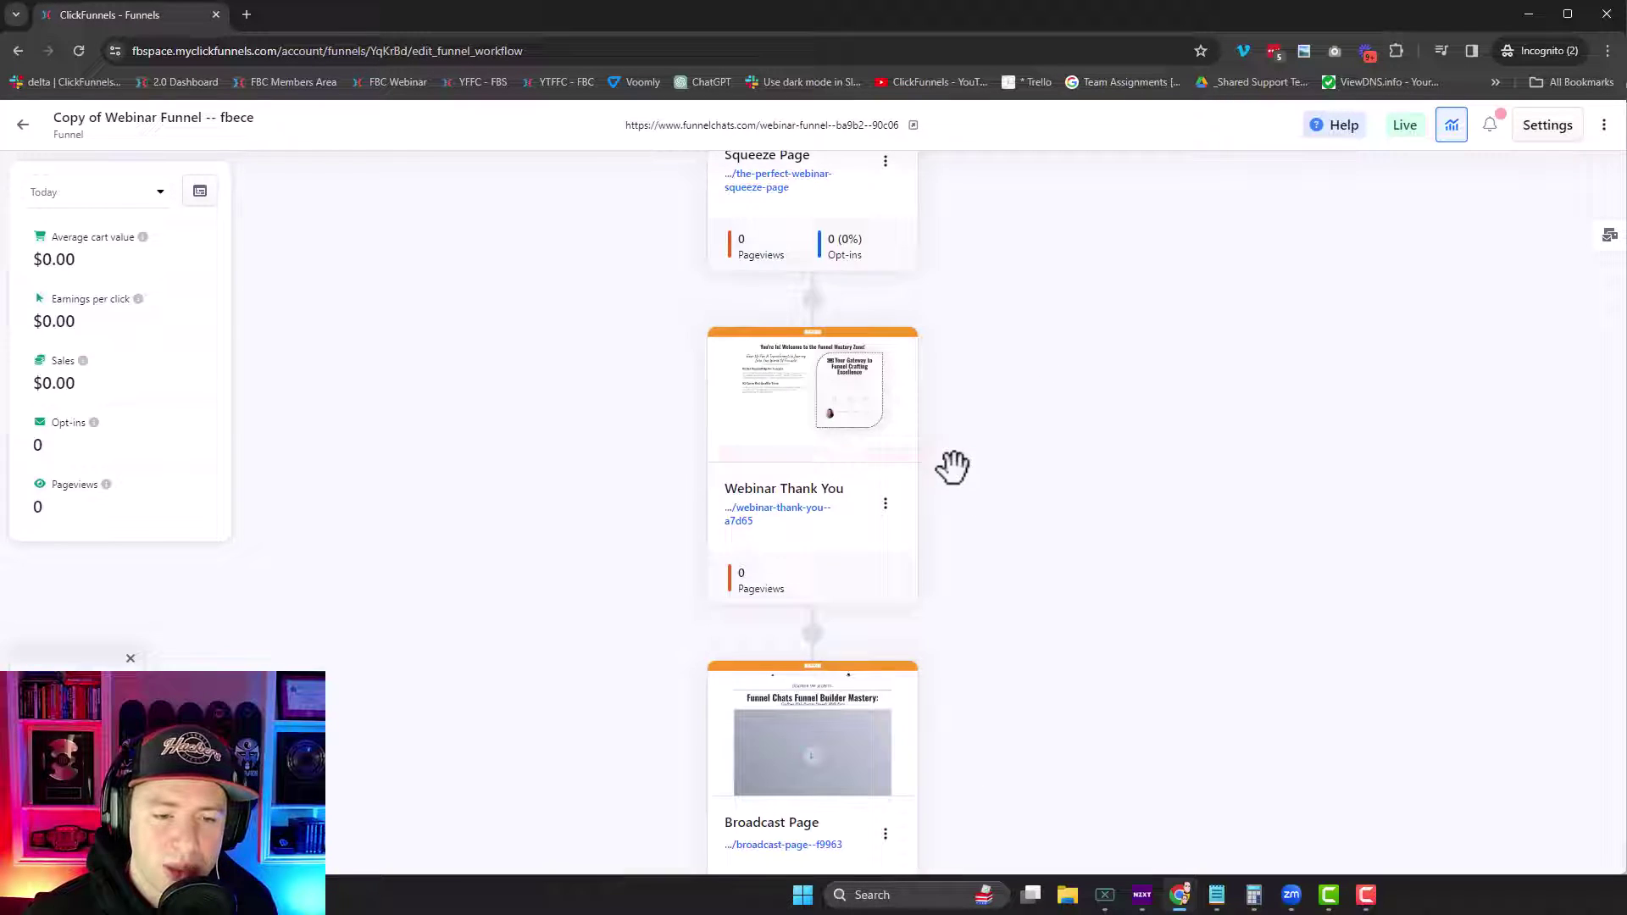
{"action": "scroll", "coordinate": [763, 479], "scroll_direction": "down", "scroll_amount": 3}
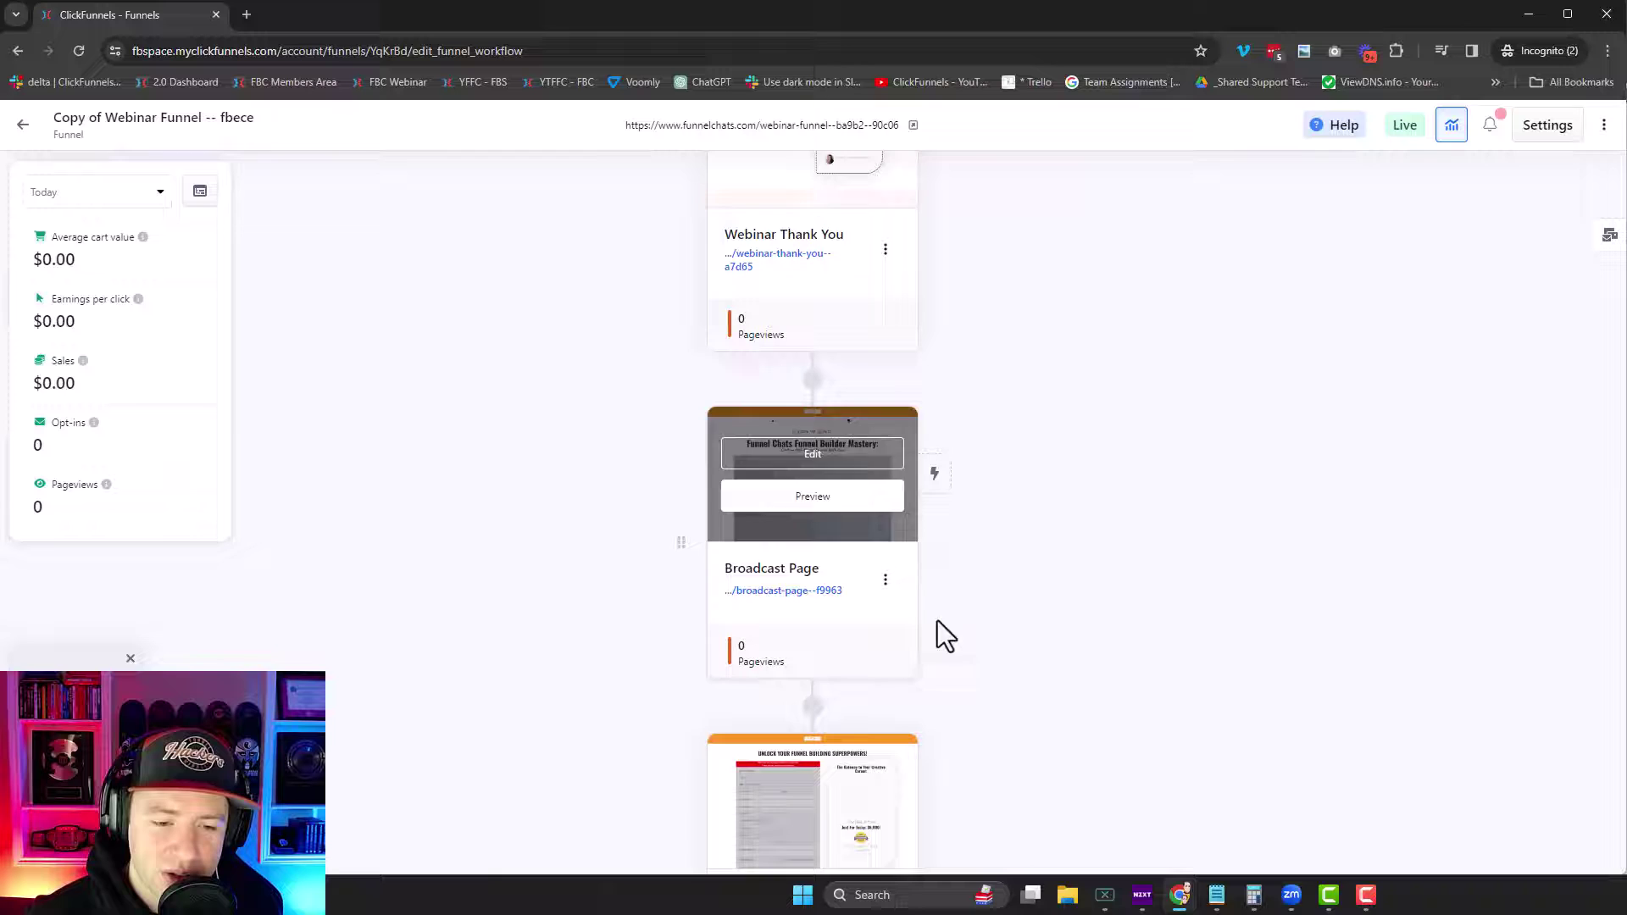
{"action": "scroll", "coordinate": [847, 537], "scroll_direction": "down", "scroll_amount": 4}
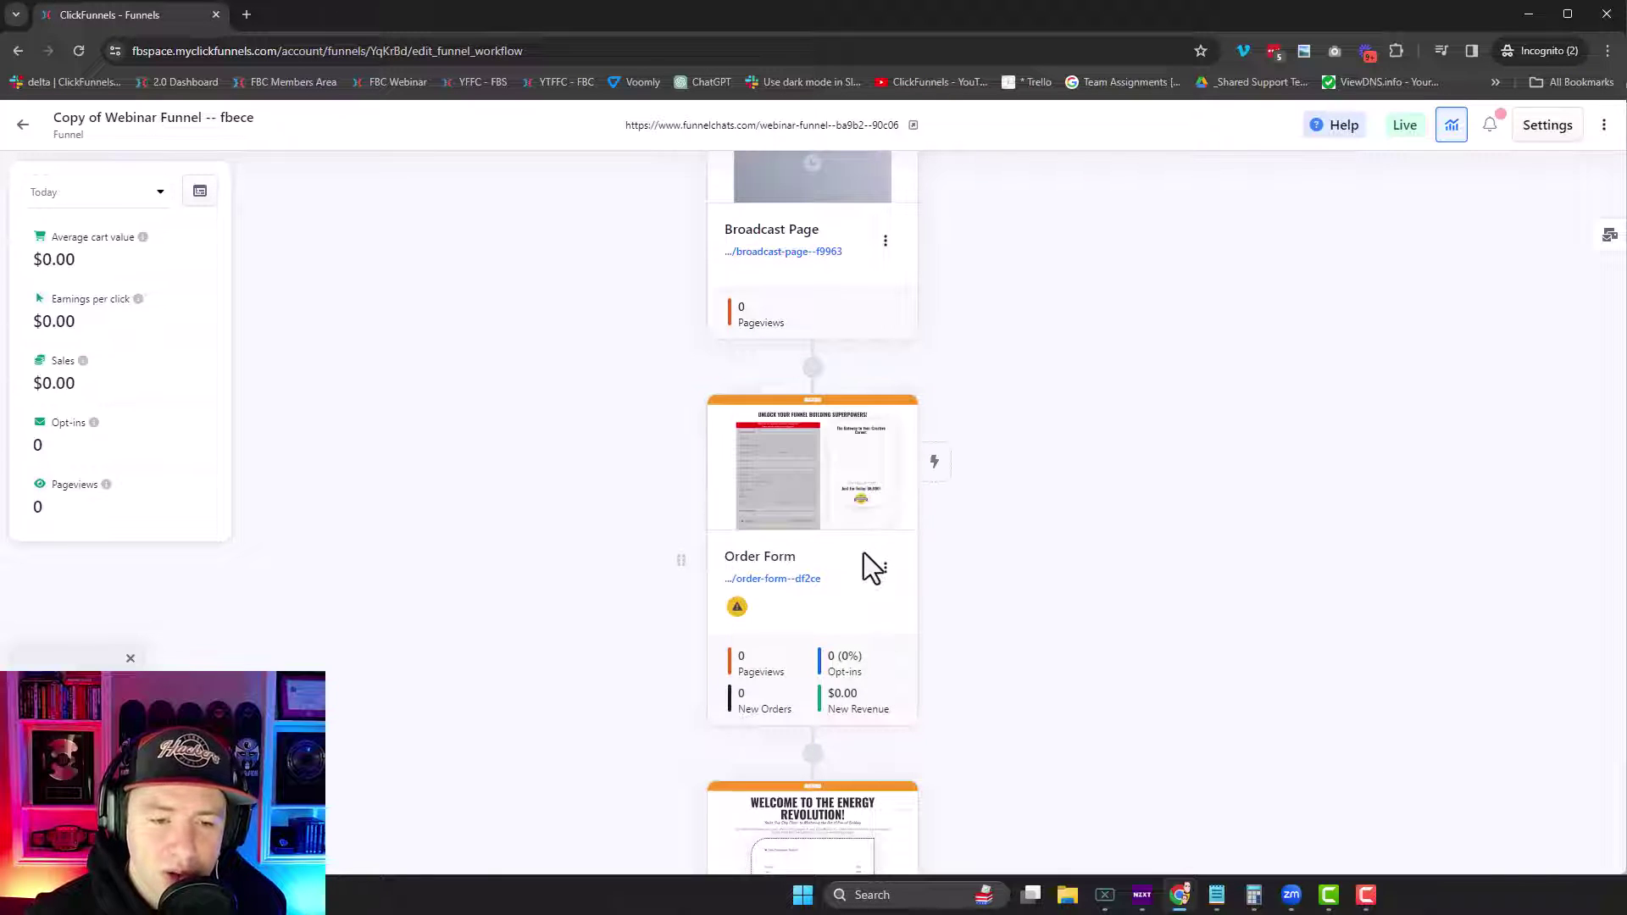
{"action": "scroll", "coordinate": [864, 551], "scroll_direction": "down", "scroll_amount": 3}
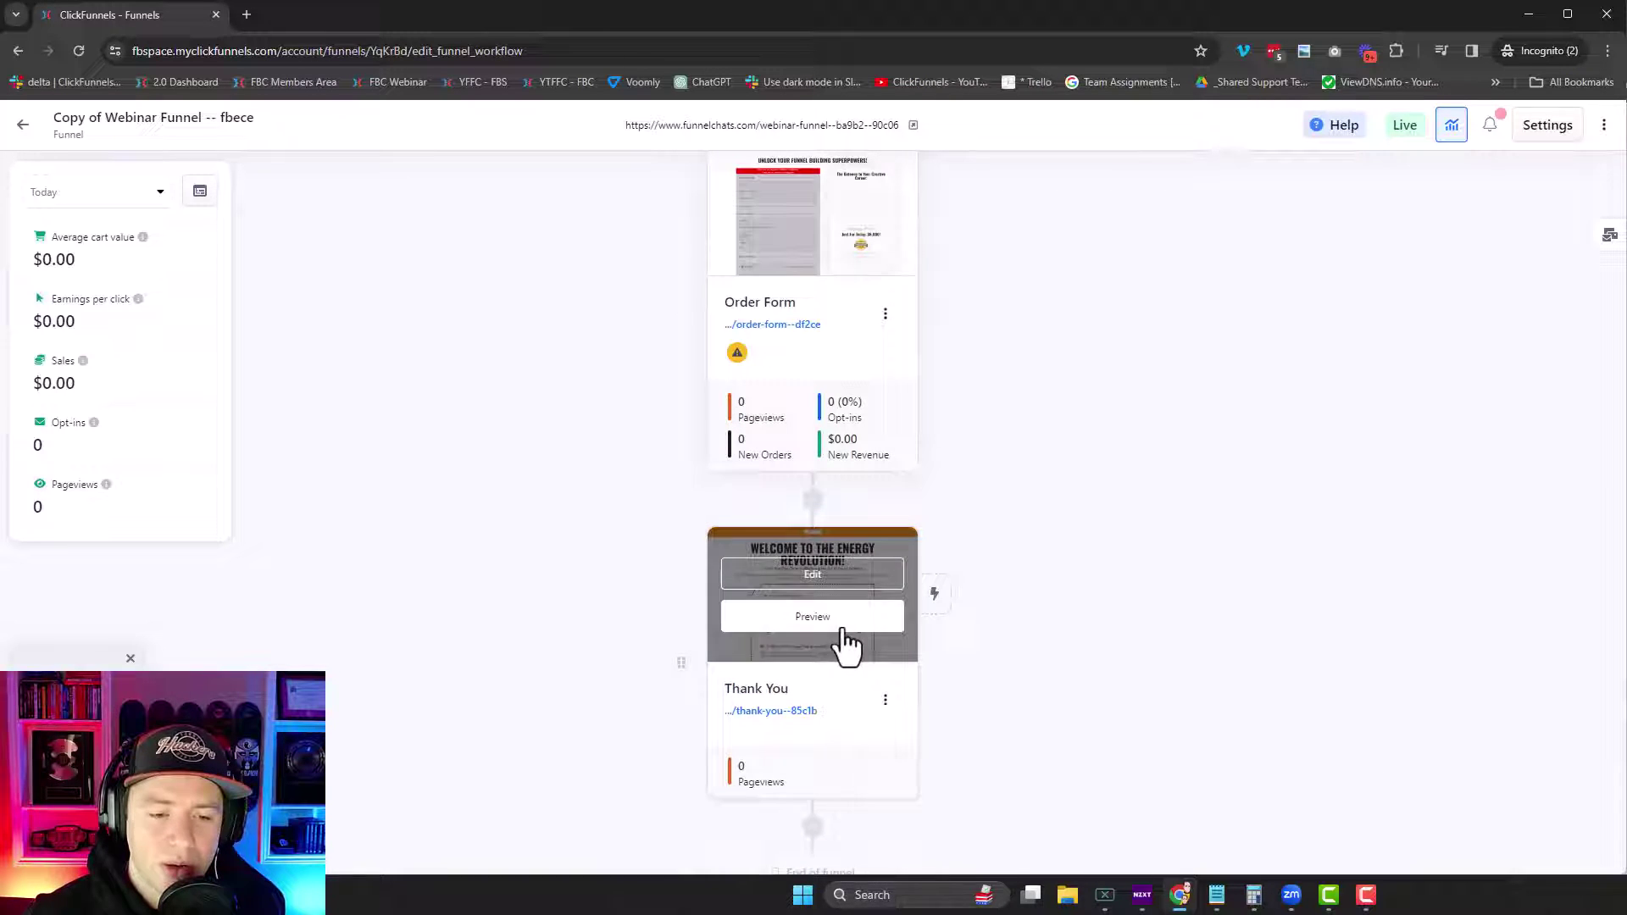
{"action": "scroll", "coordinate": [894, 730], "scroll_direction": "up", "scroll_amount": 15}
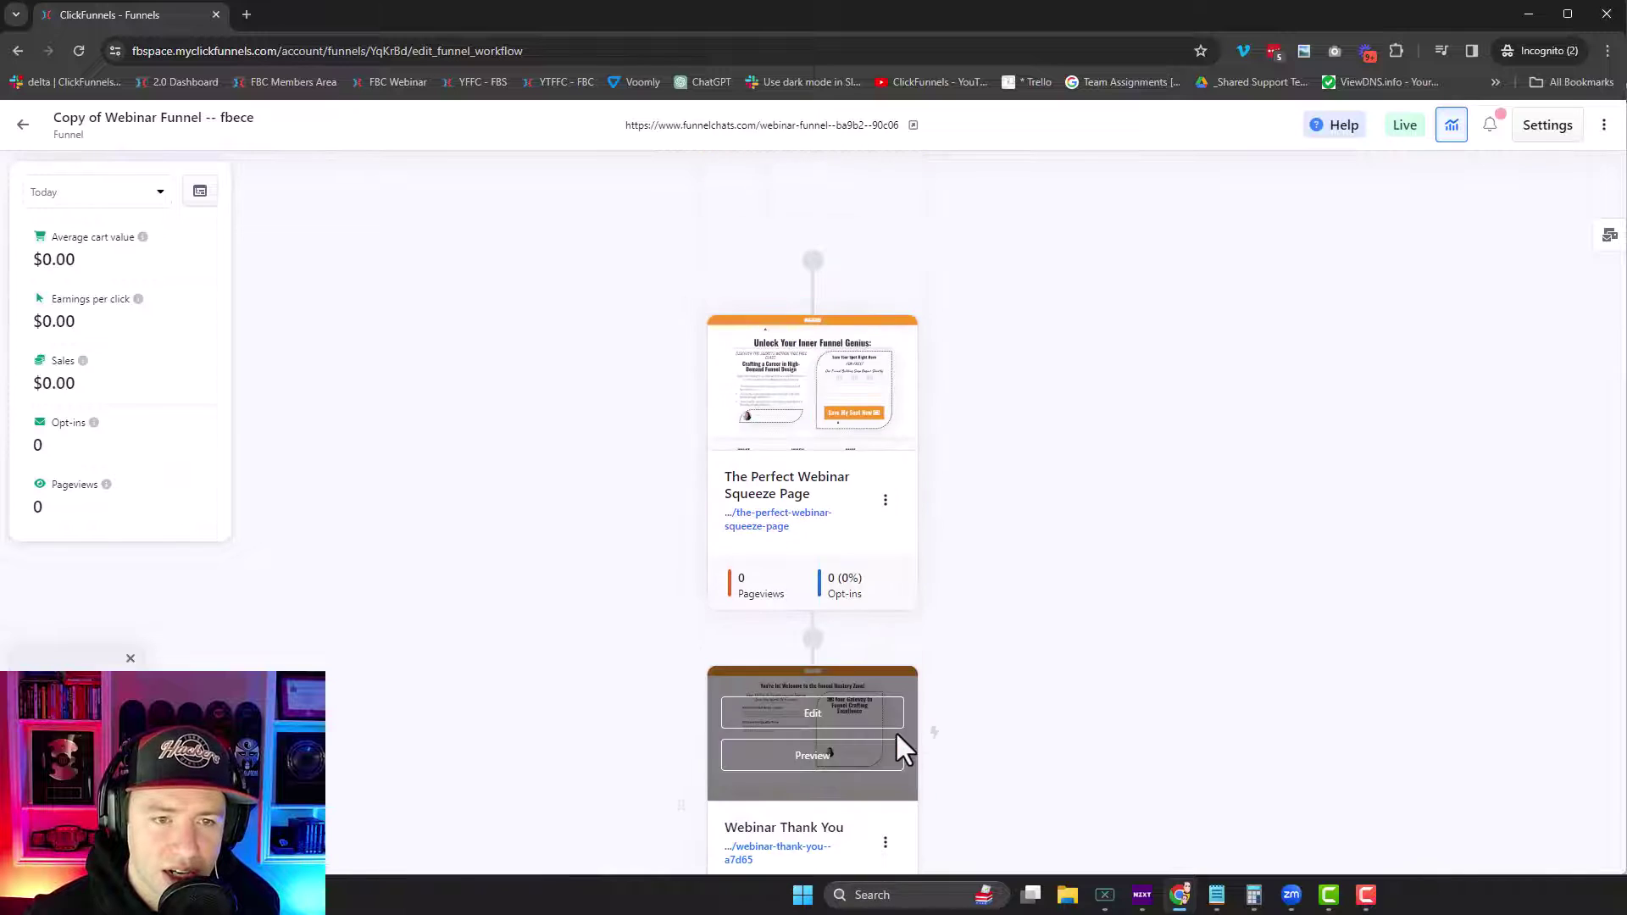
- Open The Perfect Webinar Squeeze Page in the editor and select its header logo
{"action": "left_click", "coordinate": [802, 366]}
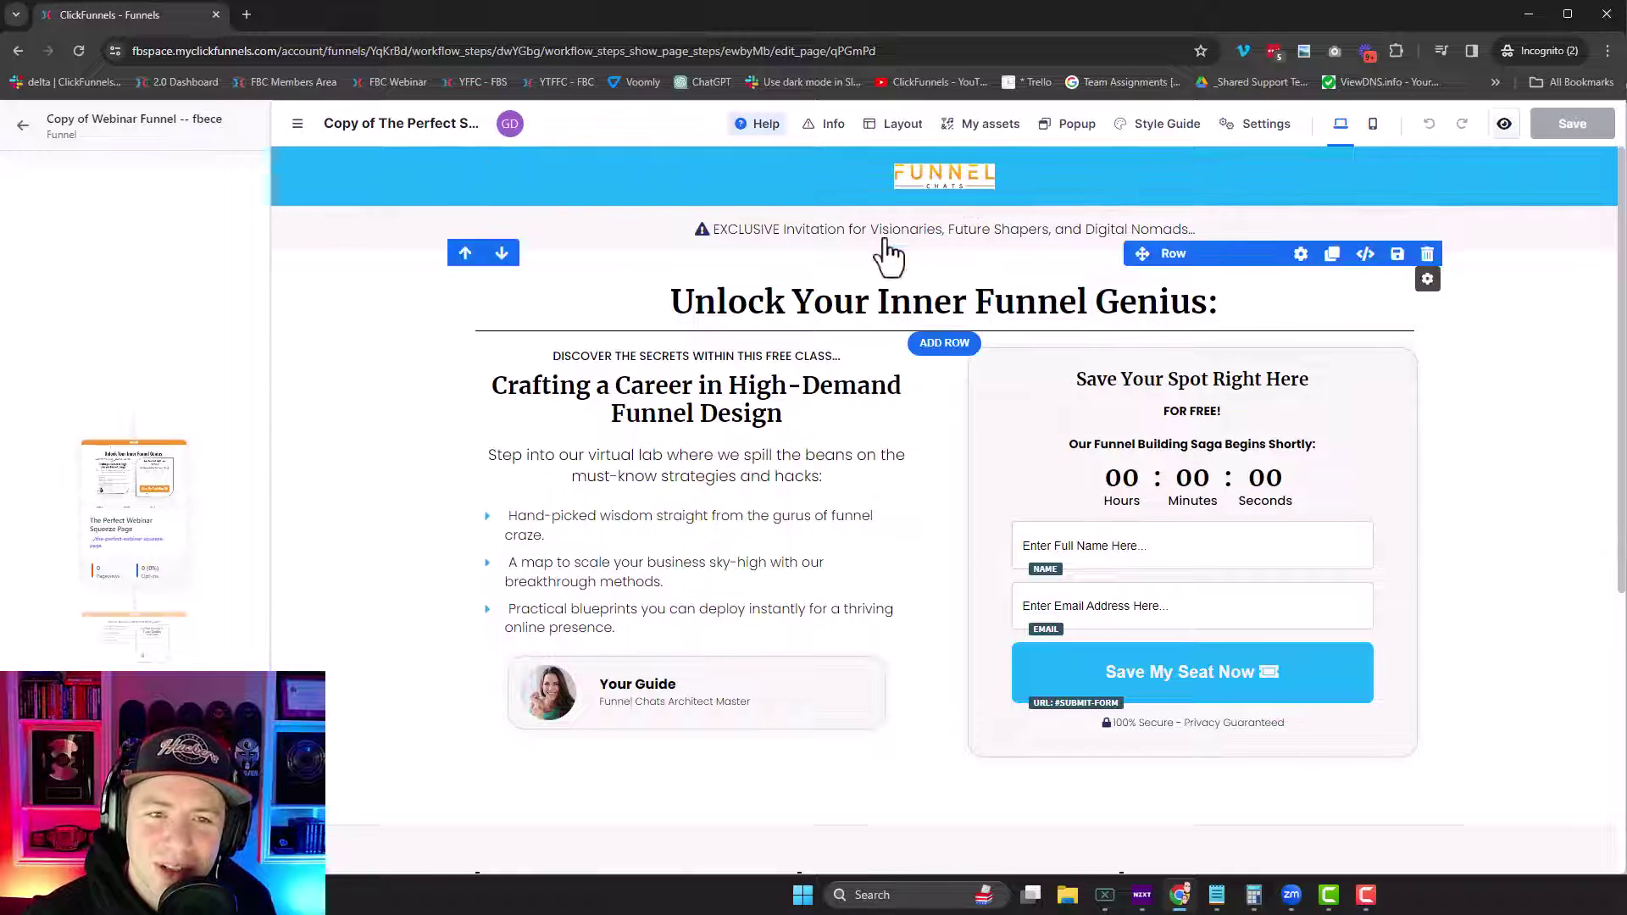
{"action": "left_click", "coordinate": [936, 182]}
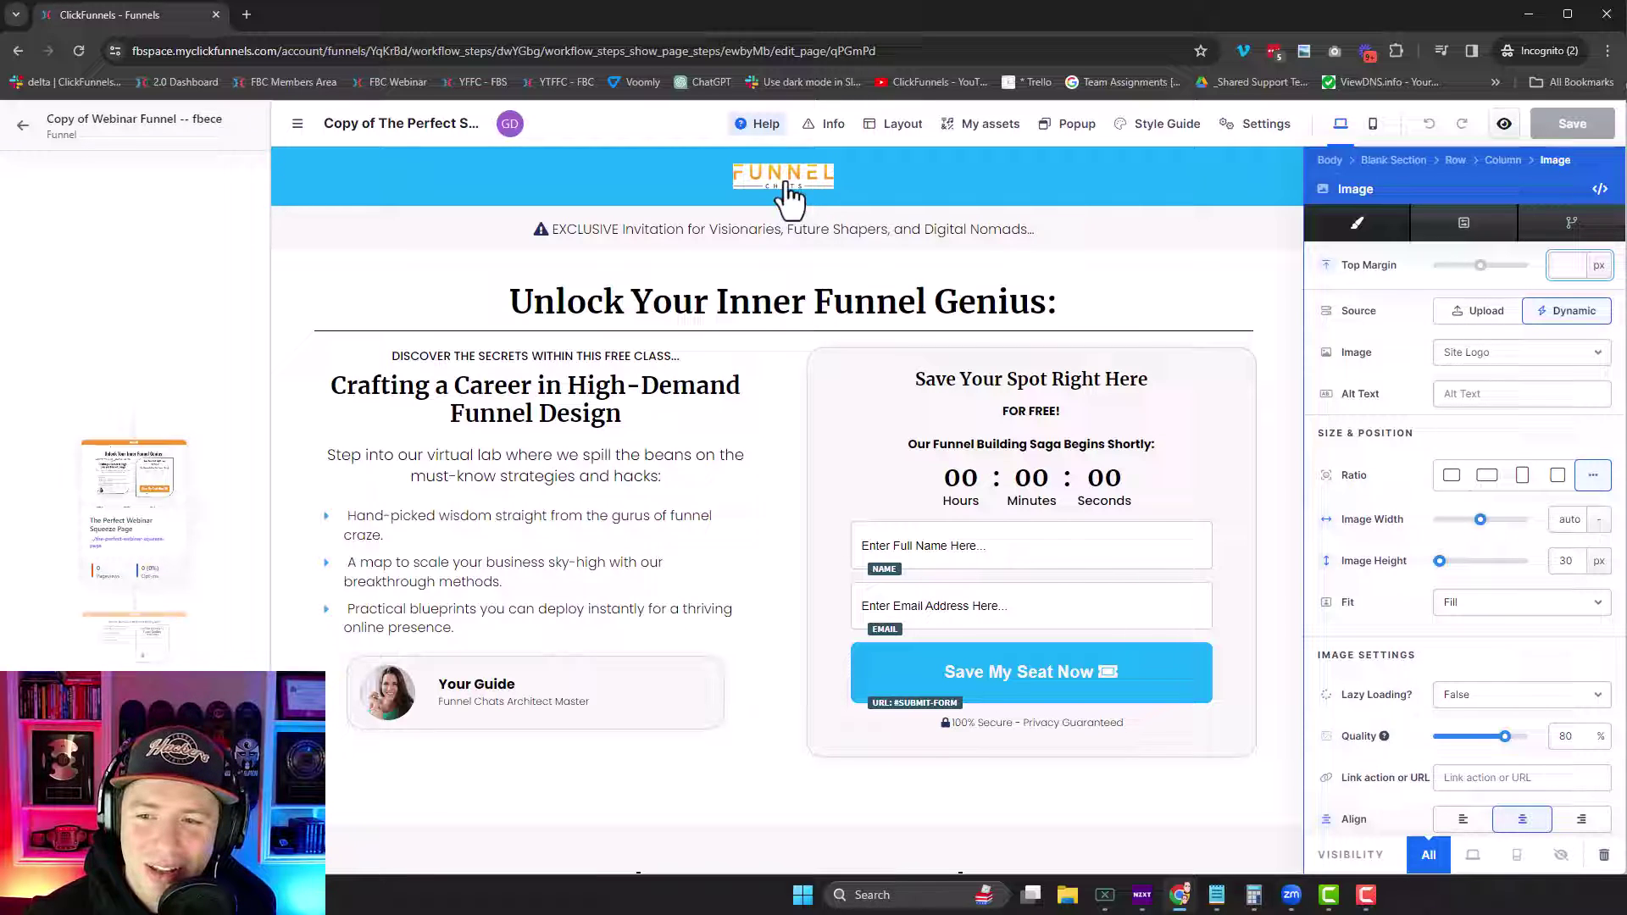
- Set the header logo to the uploaded FUNNEL CHATS image at 41 px height
{"action": "left_click", "coordinate": [1485, 316]}
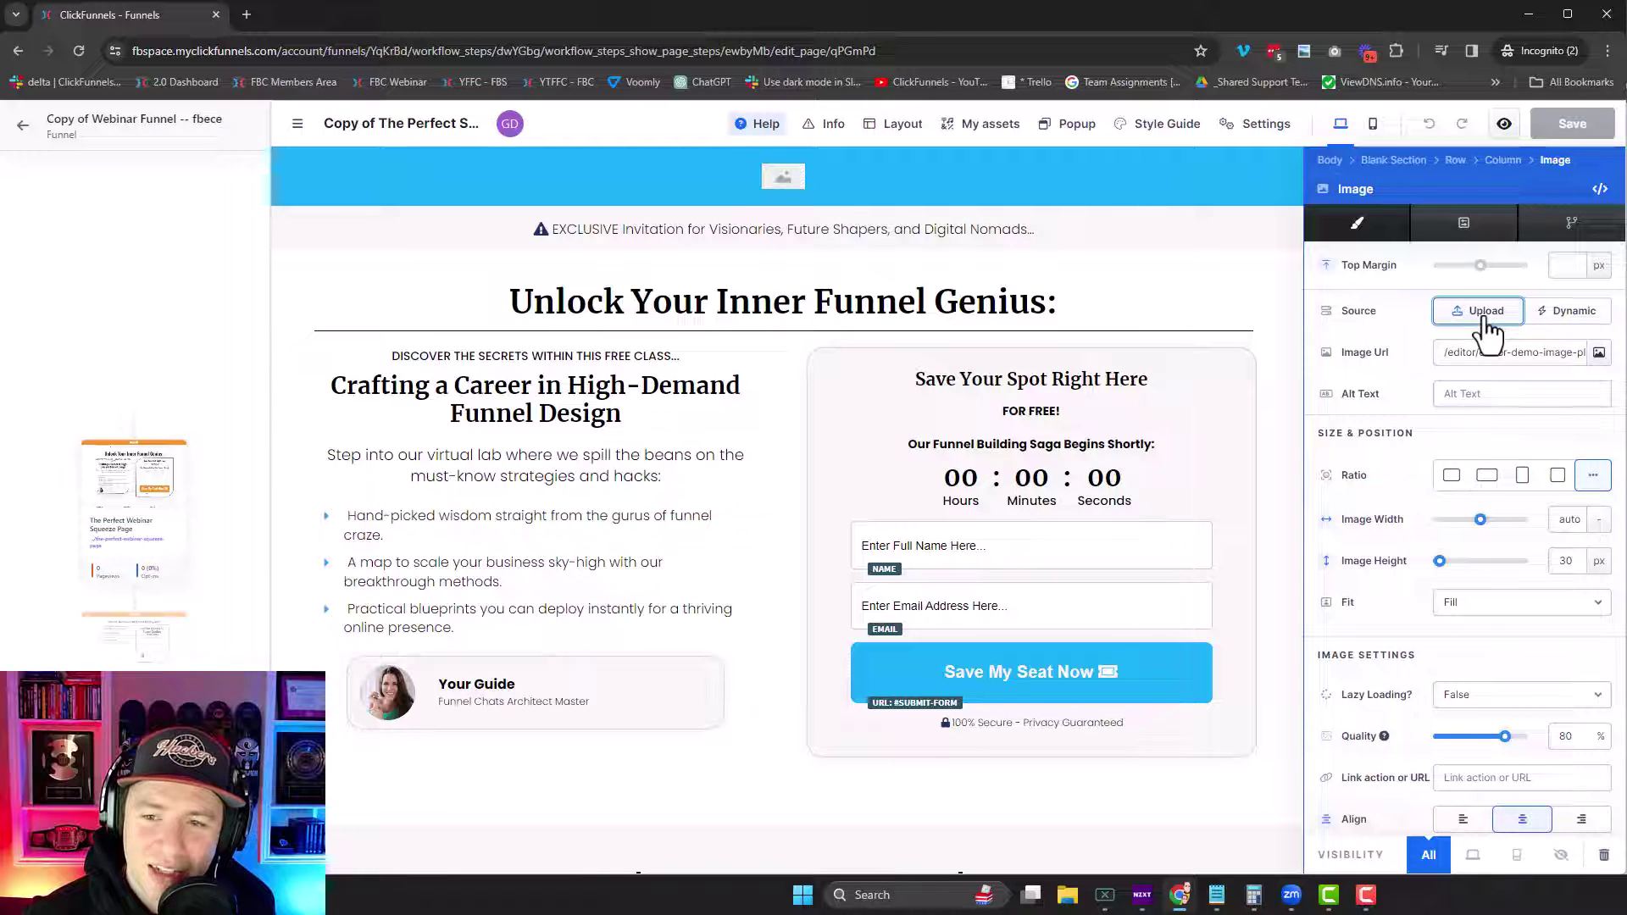
{"action": "left_click", "coordinate": [1599, 354]}
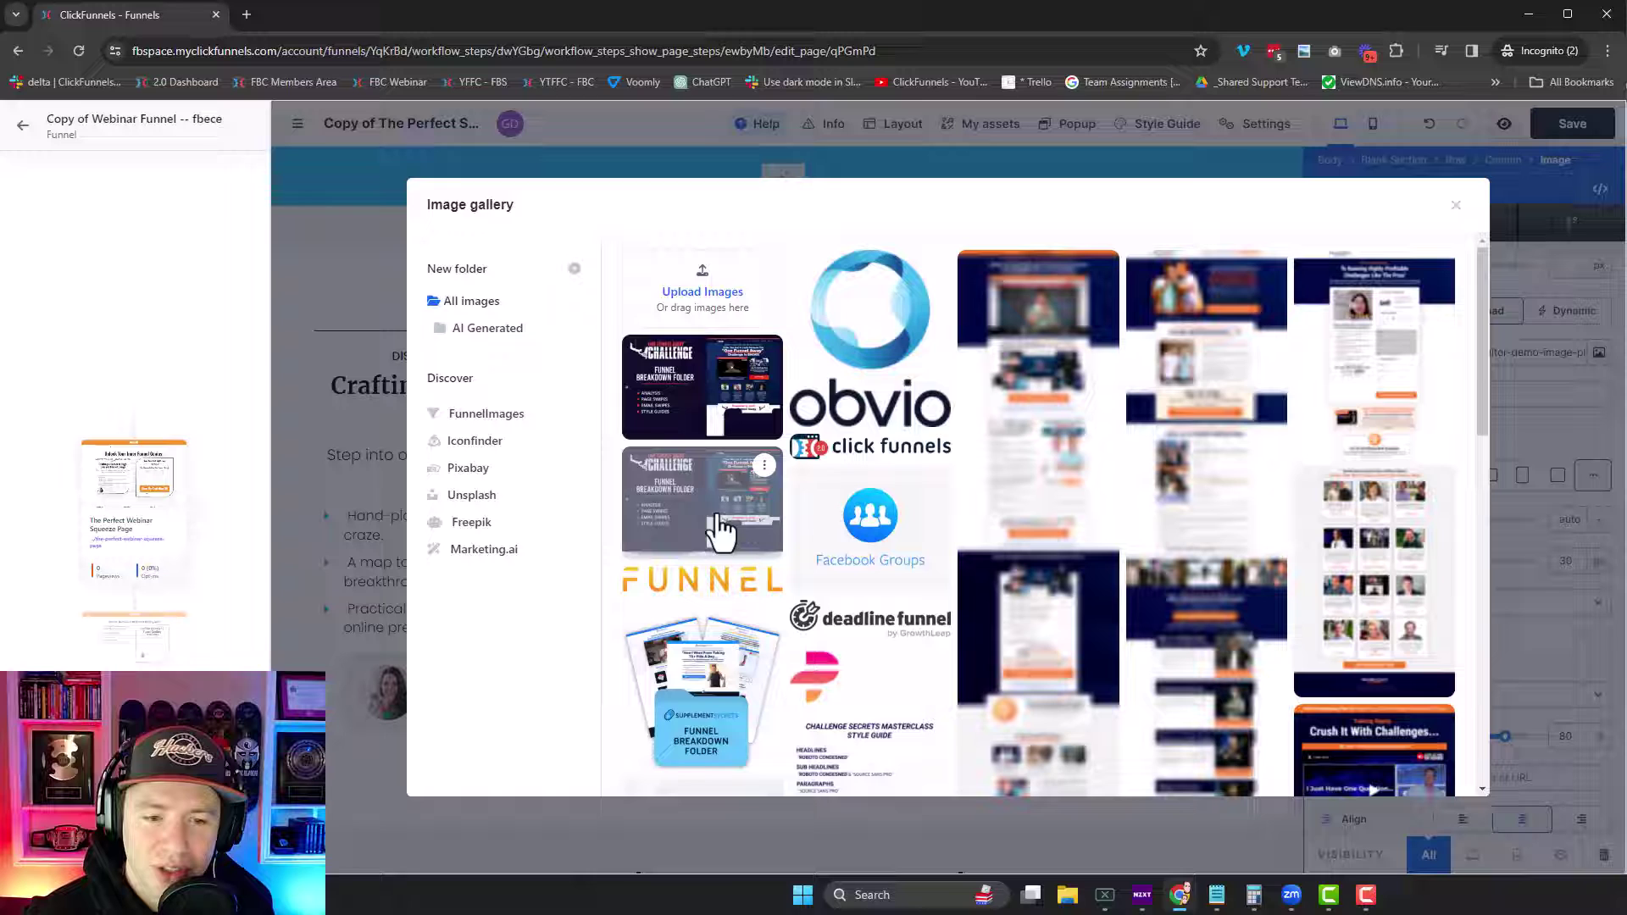
{"action": "scroll", "coordinate": [724, 534], "scroll_direction": "down", "scroll_amount": 6}
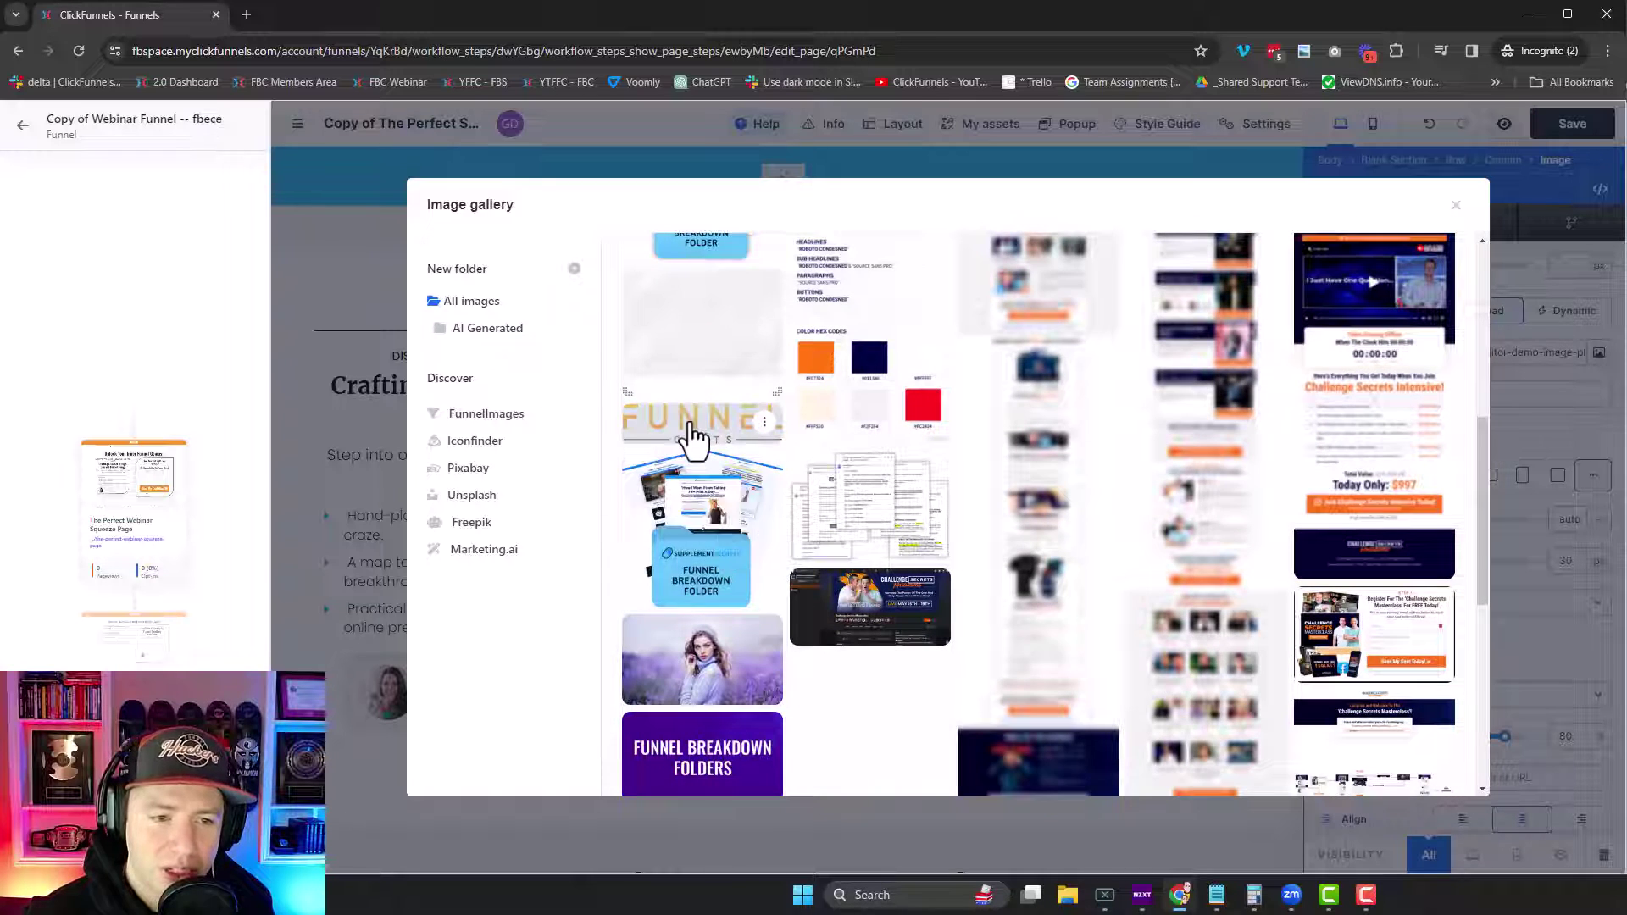
{"action": "left_click", "coordinate": [693, 430]}
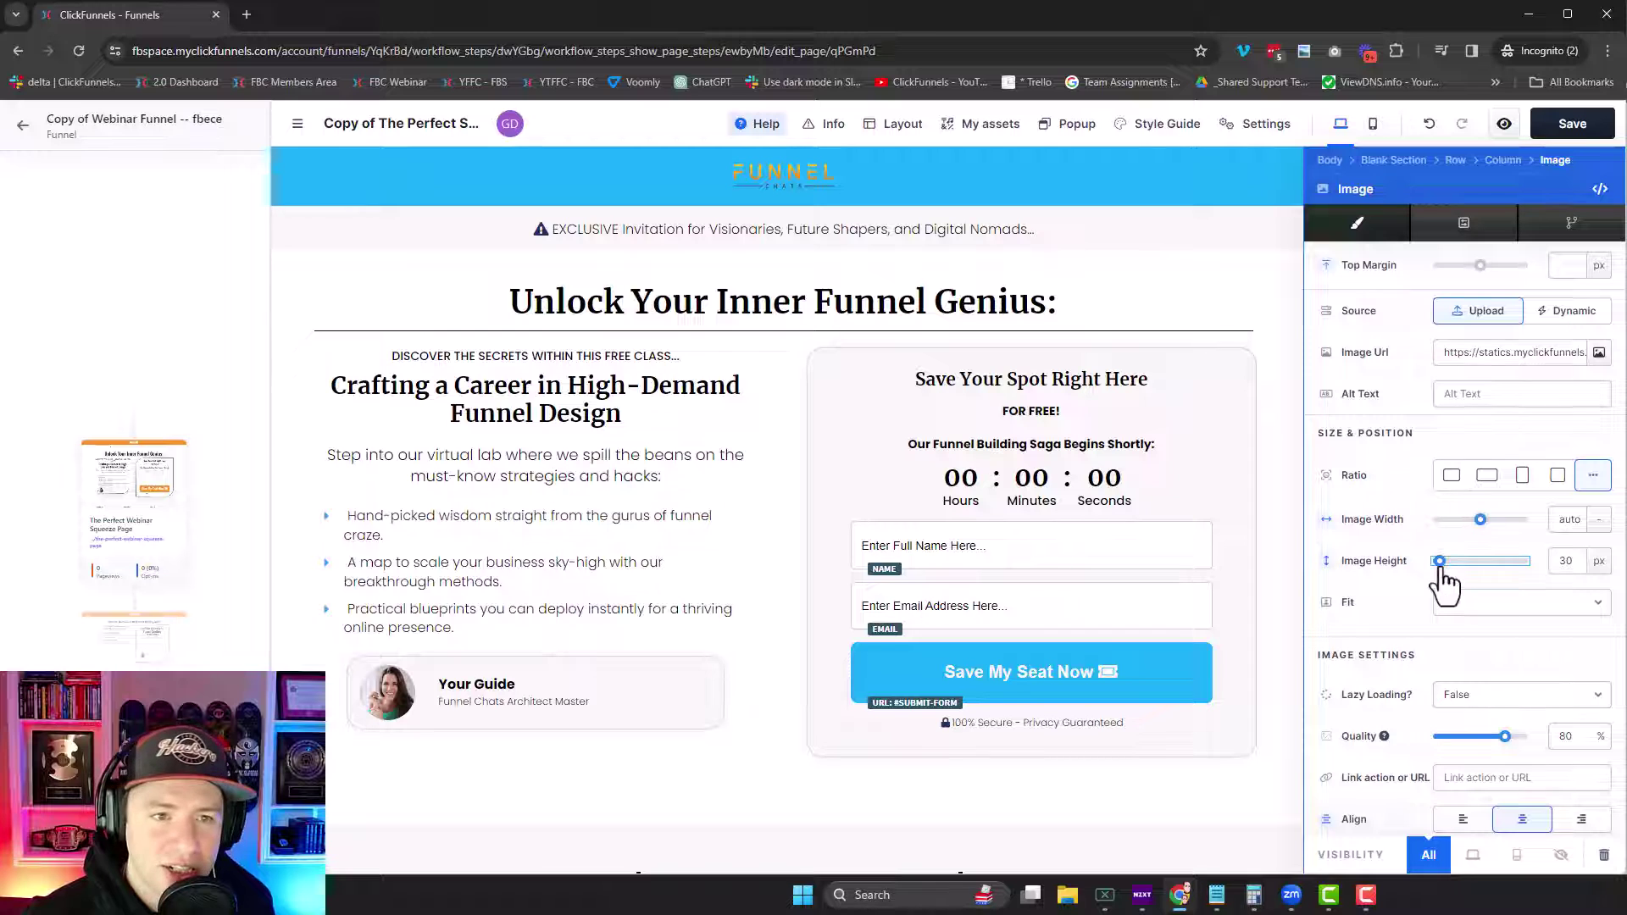
{"action": "left_click_drag", "start_coordinate": [1445, 573], "coordinate": [1446, 577]}
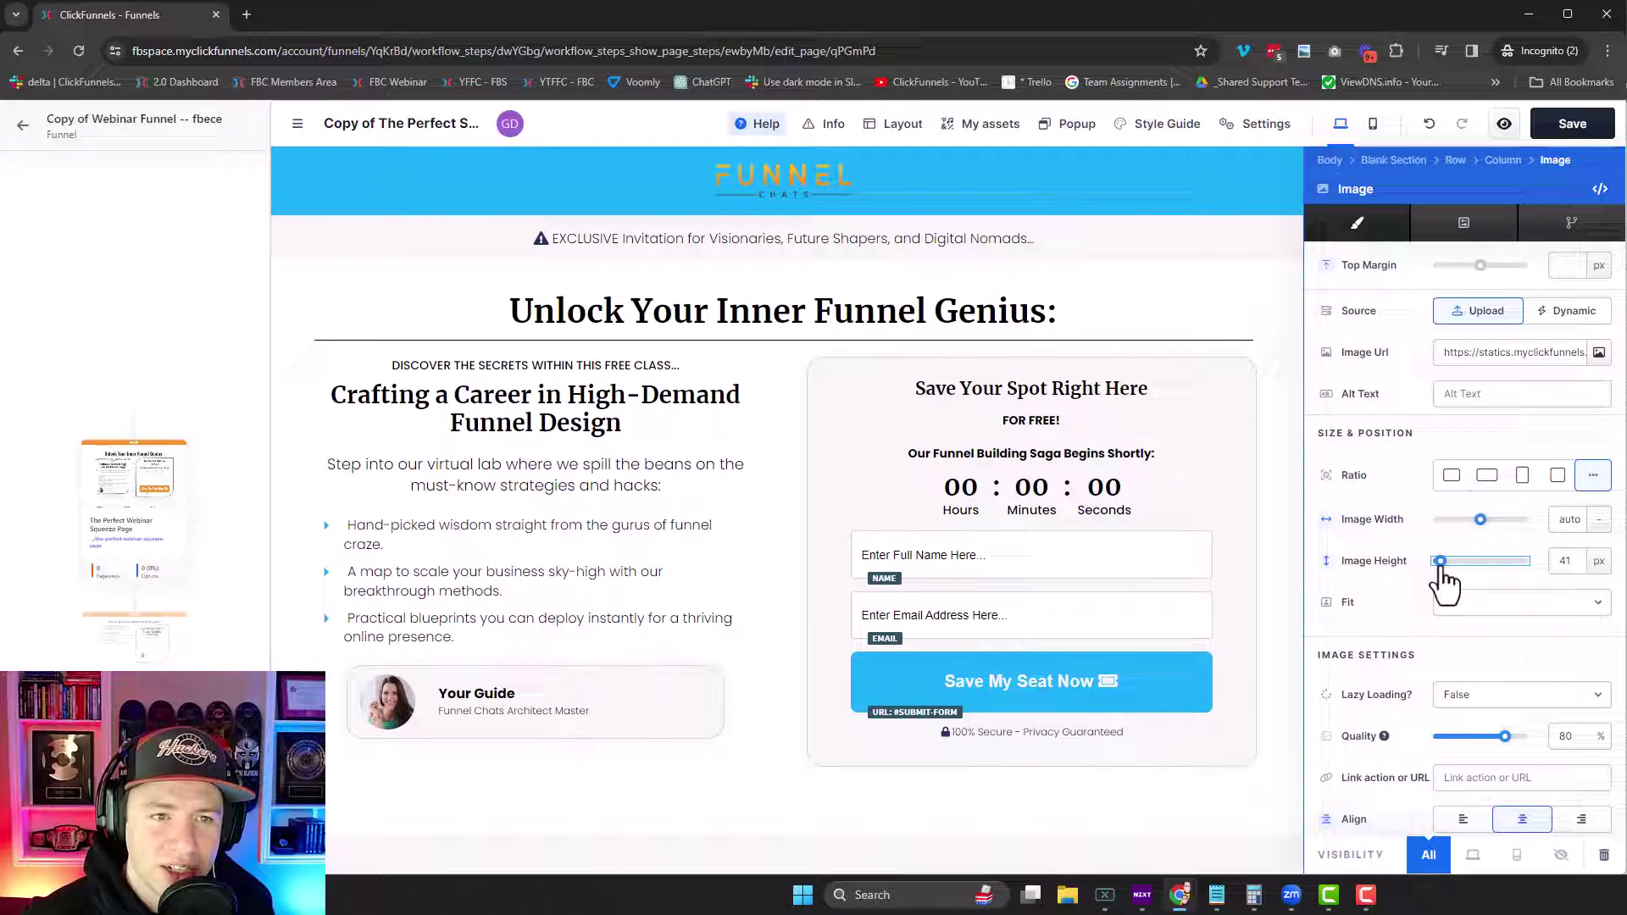
{"action": "key", "text": "Escape"}
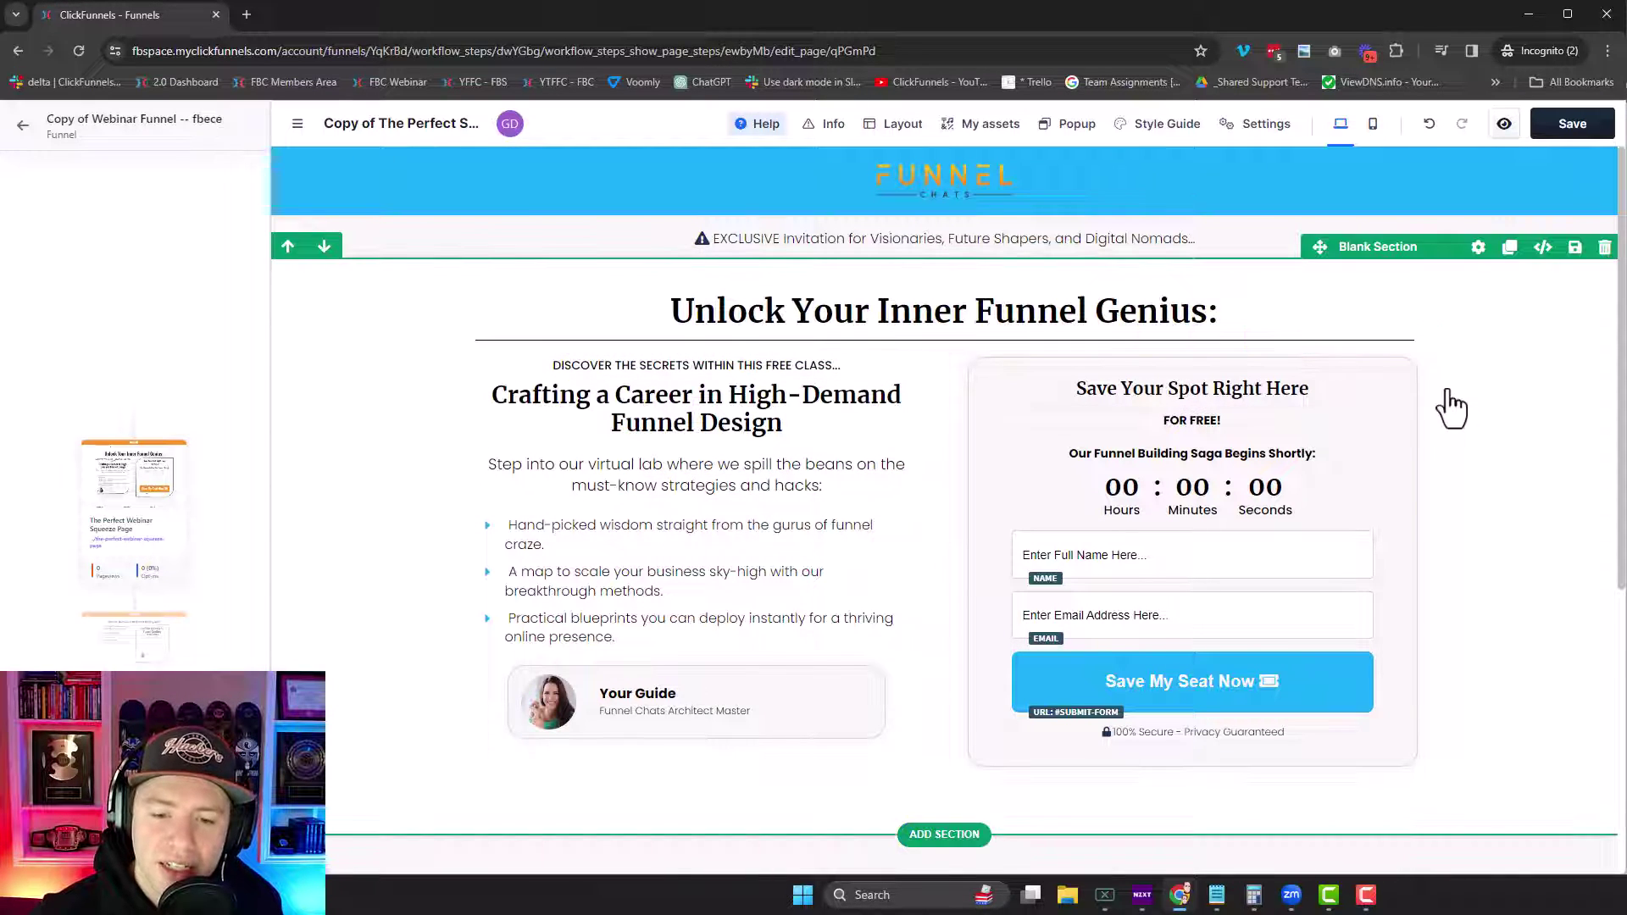
- Select the footer logo, switch its Source to Upload, and bring up the Image gallery
{"action": "scroll", "coordinate": [1451, 402], "scroll_direction": "down", "scroll_amount": 5}
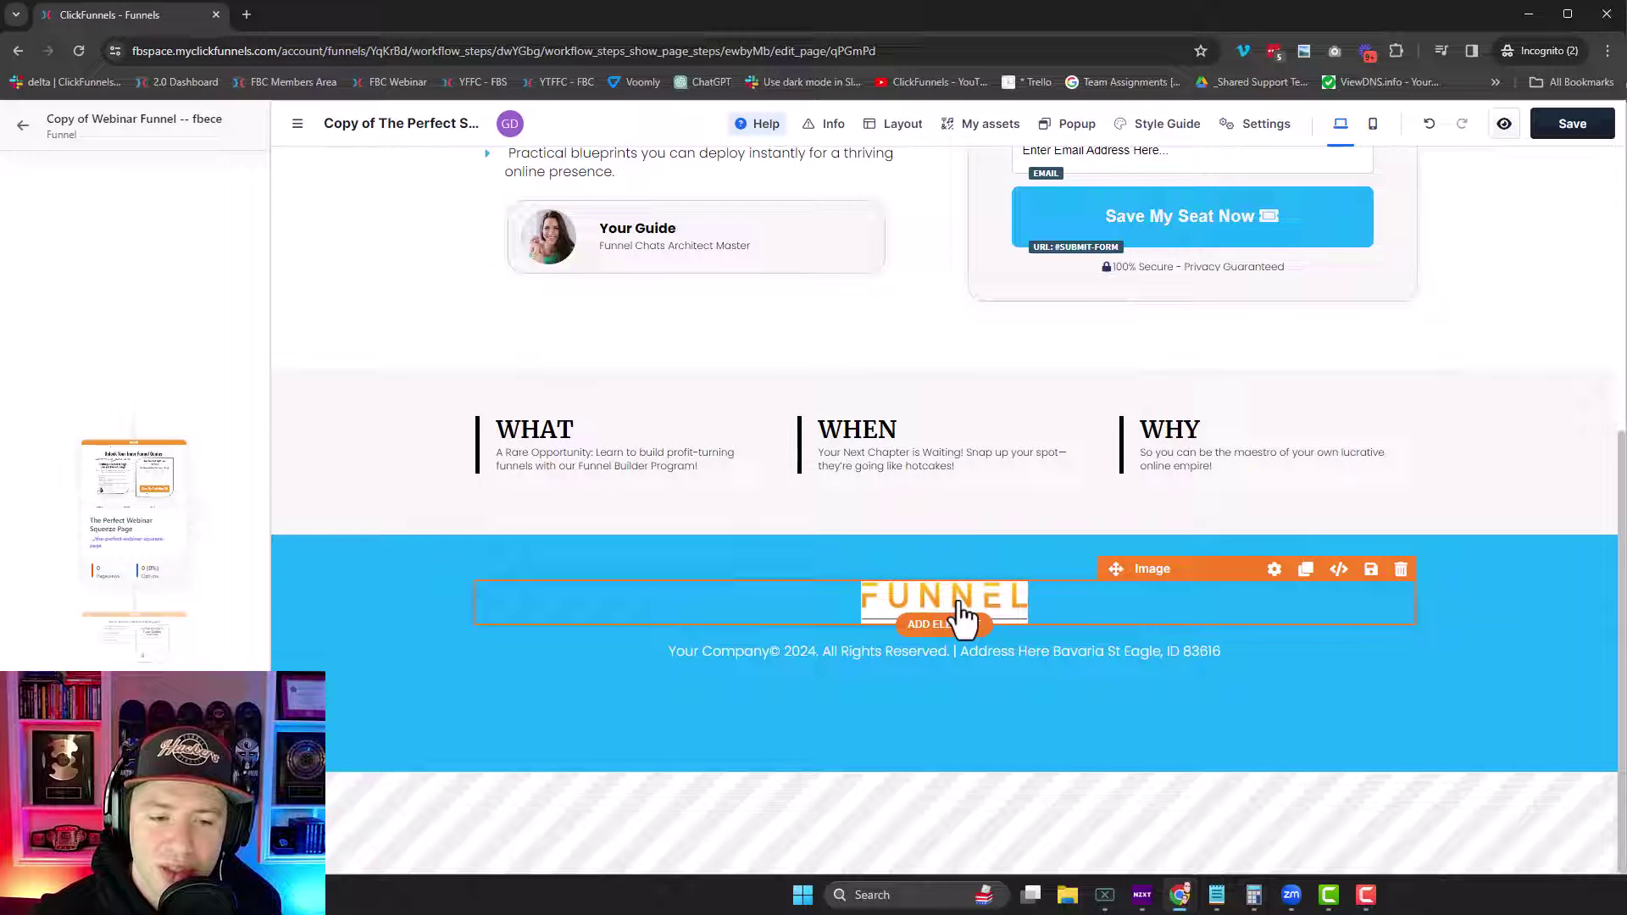
{"action": "scroll", "coordinate": [967, 617], "scroll_direction": "up", "scroll_amount": 2}
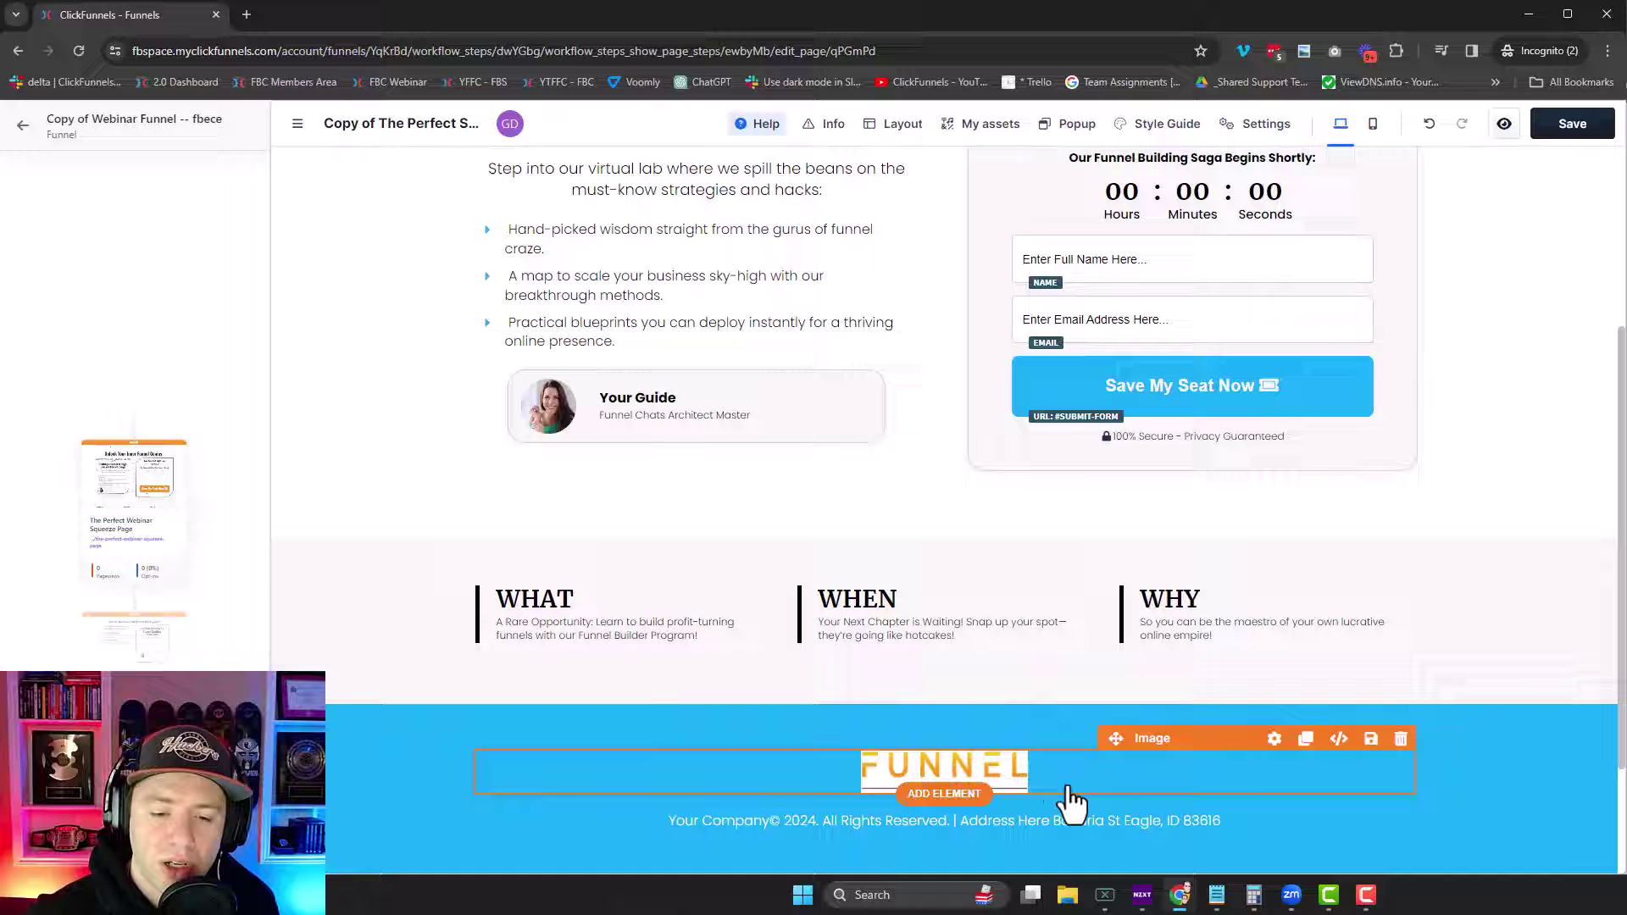
{"action": "left_click", "coordinate": [1044, 792]}
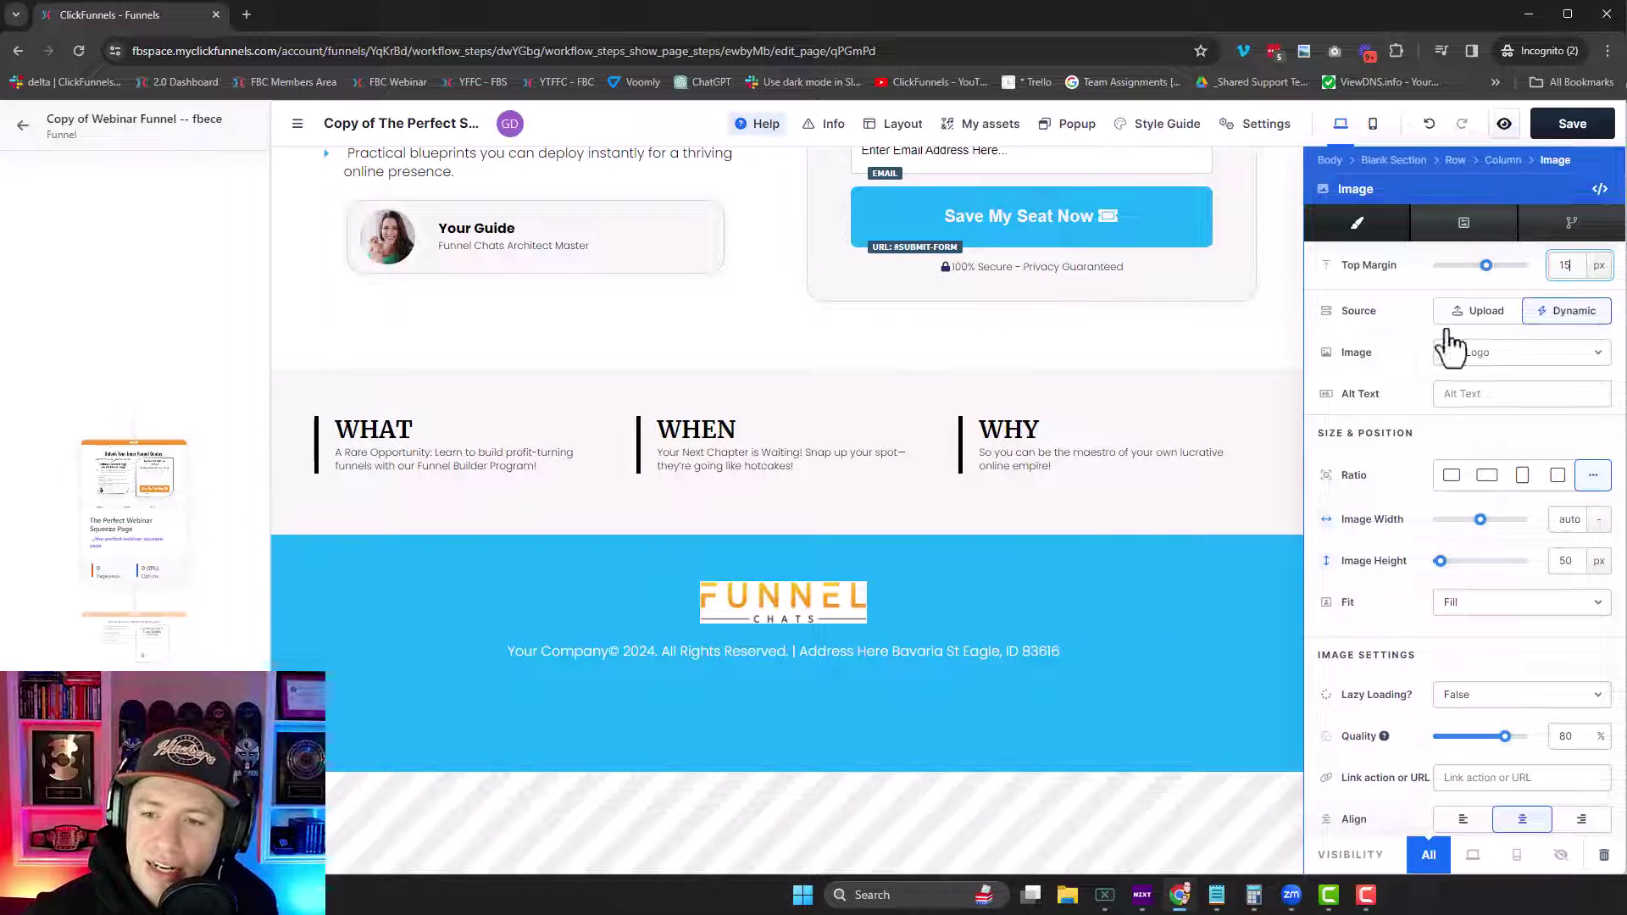
{"action": "left_click", "coordinate": [1485, 312]}
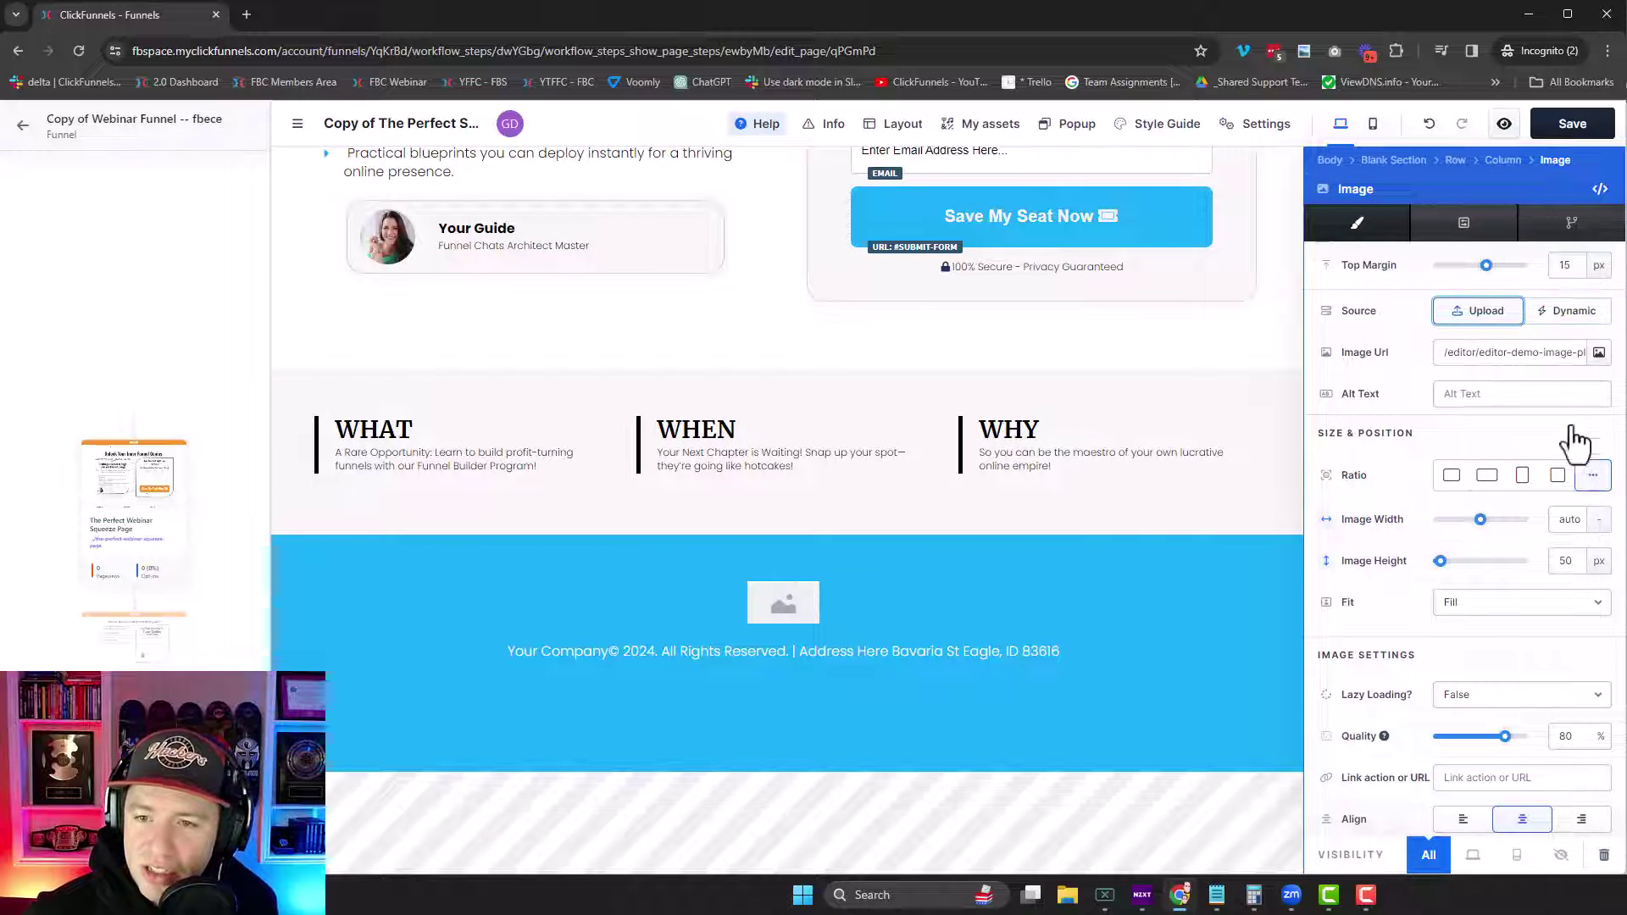
{"action": "left_click", "coordinate": [1600, 354]}
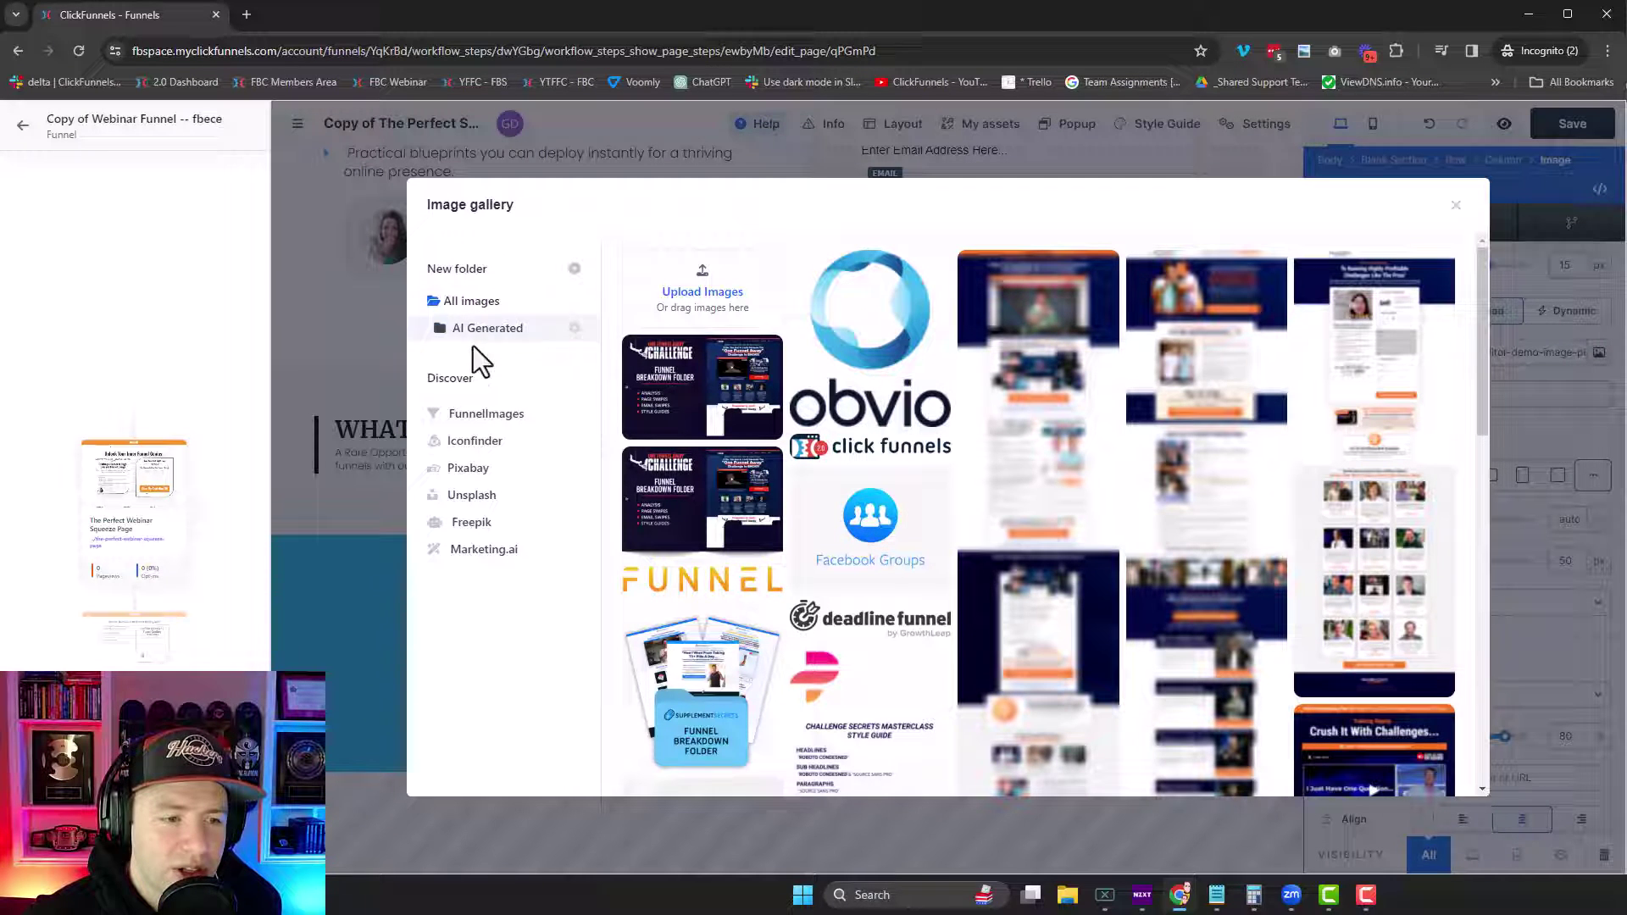
- Generate photos of a man at his desk computer with Marketing.ai and keep the third one
{"action": "left_click", "coordinate": [458, 563]}
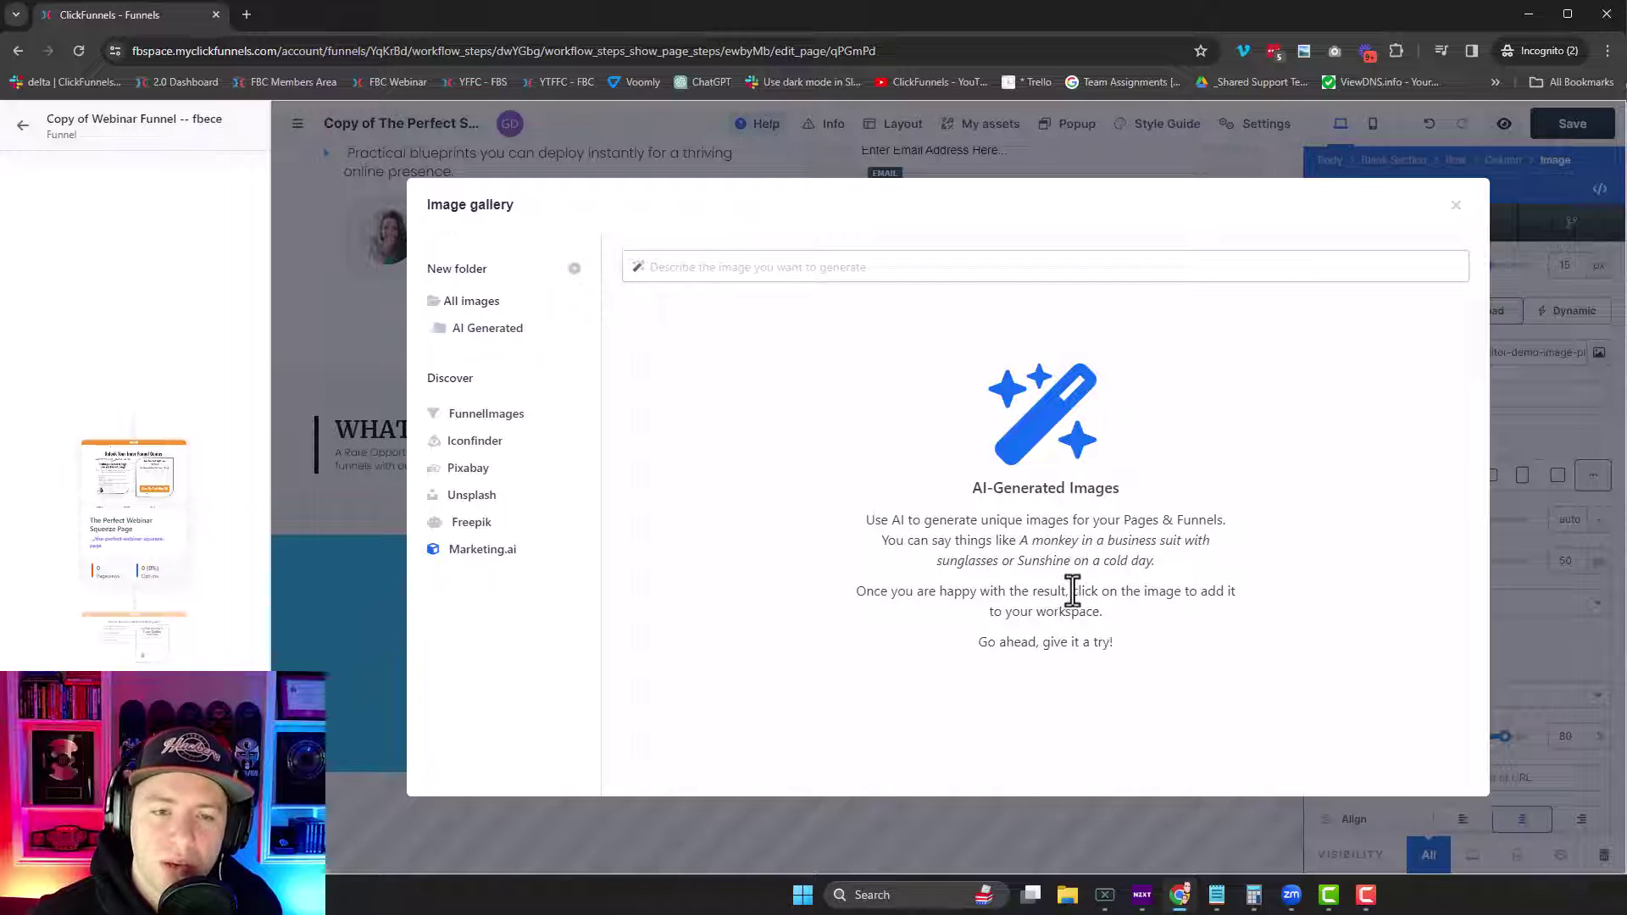
{"action": "left_click", "coordinate": [769, 267]}
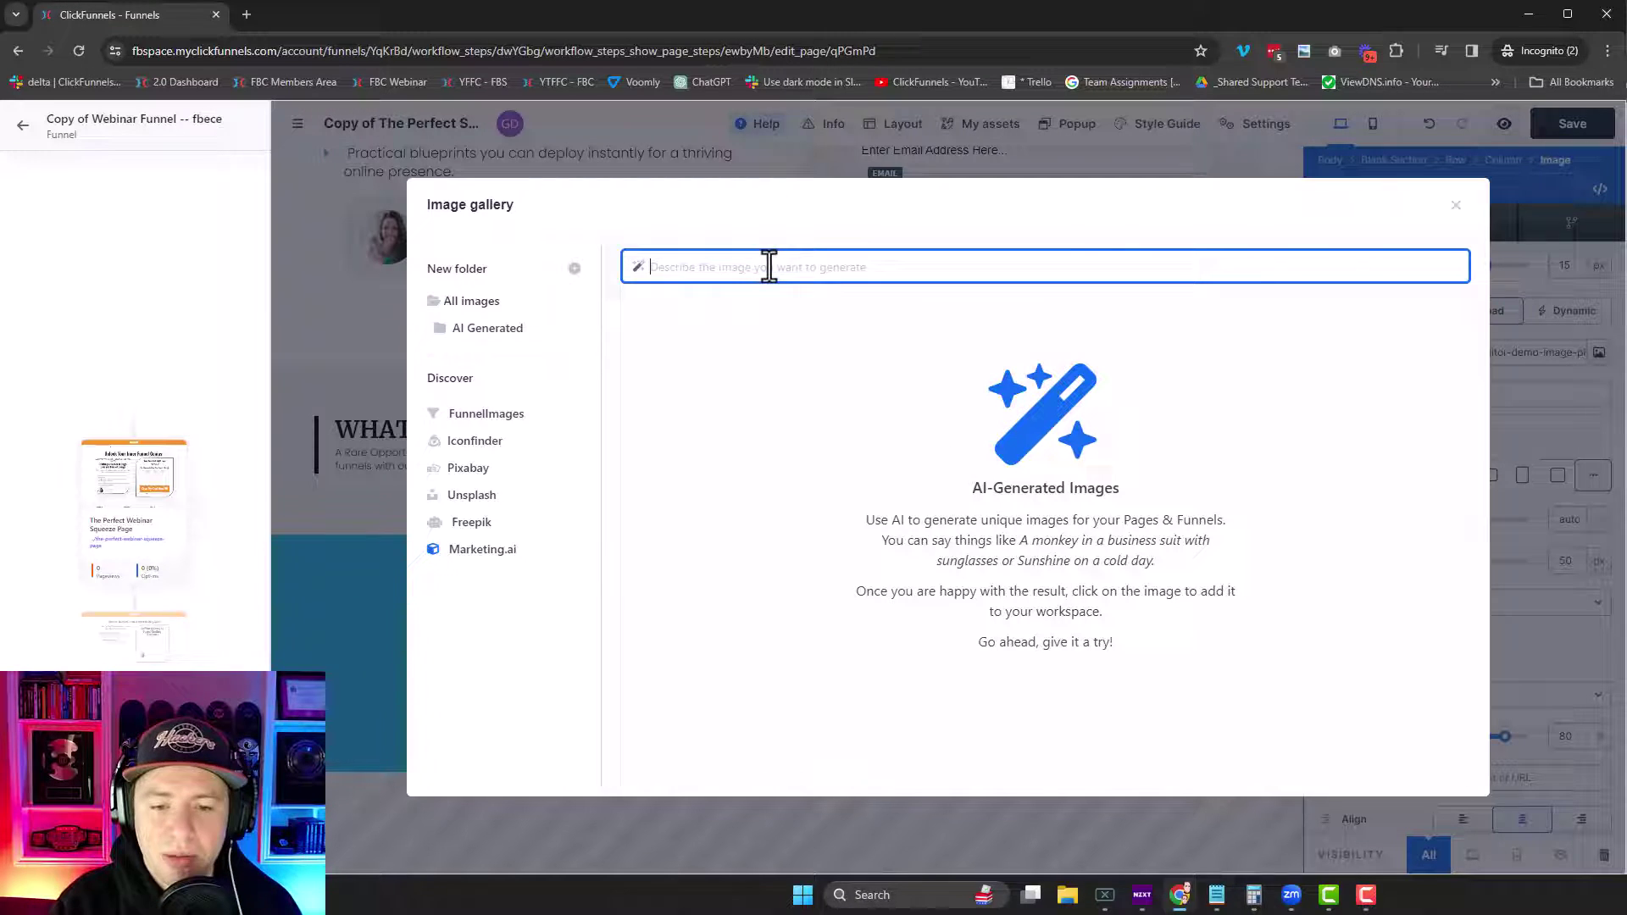
{"action": "type", "text": "Ph"}
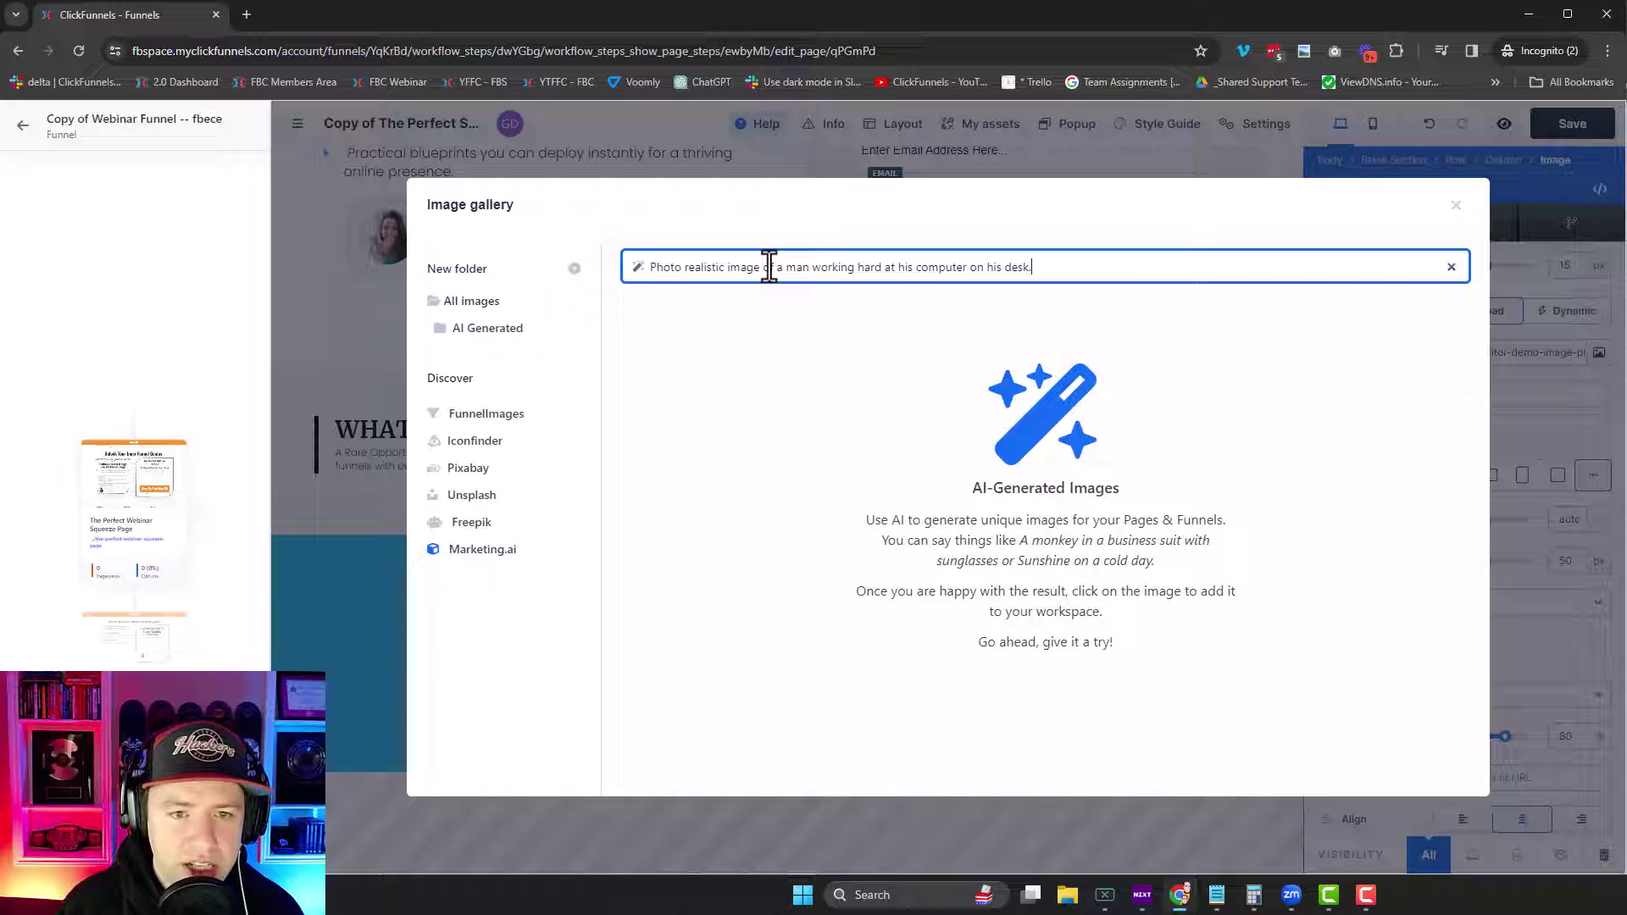
{"action": "key", "text": "Return"}
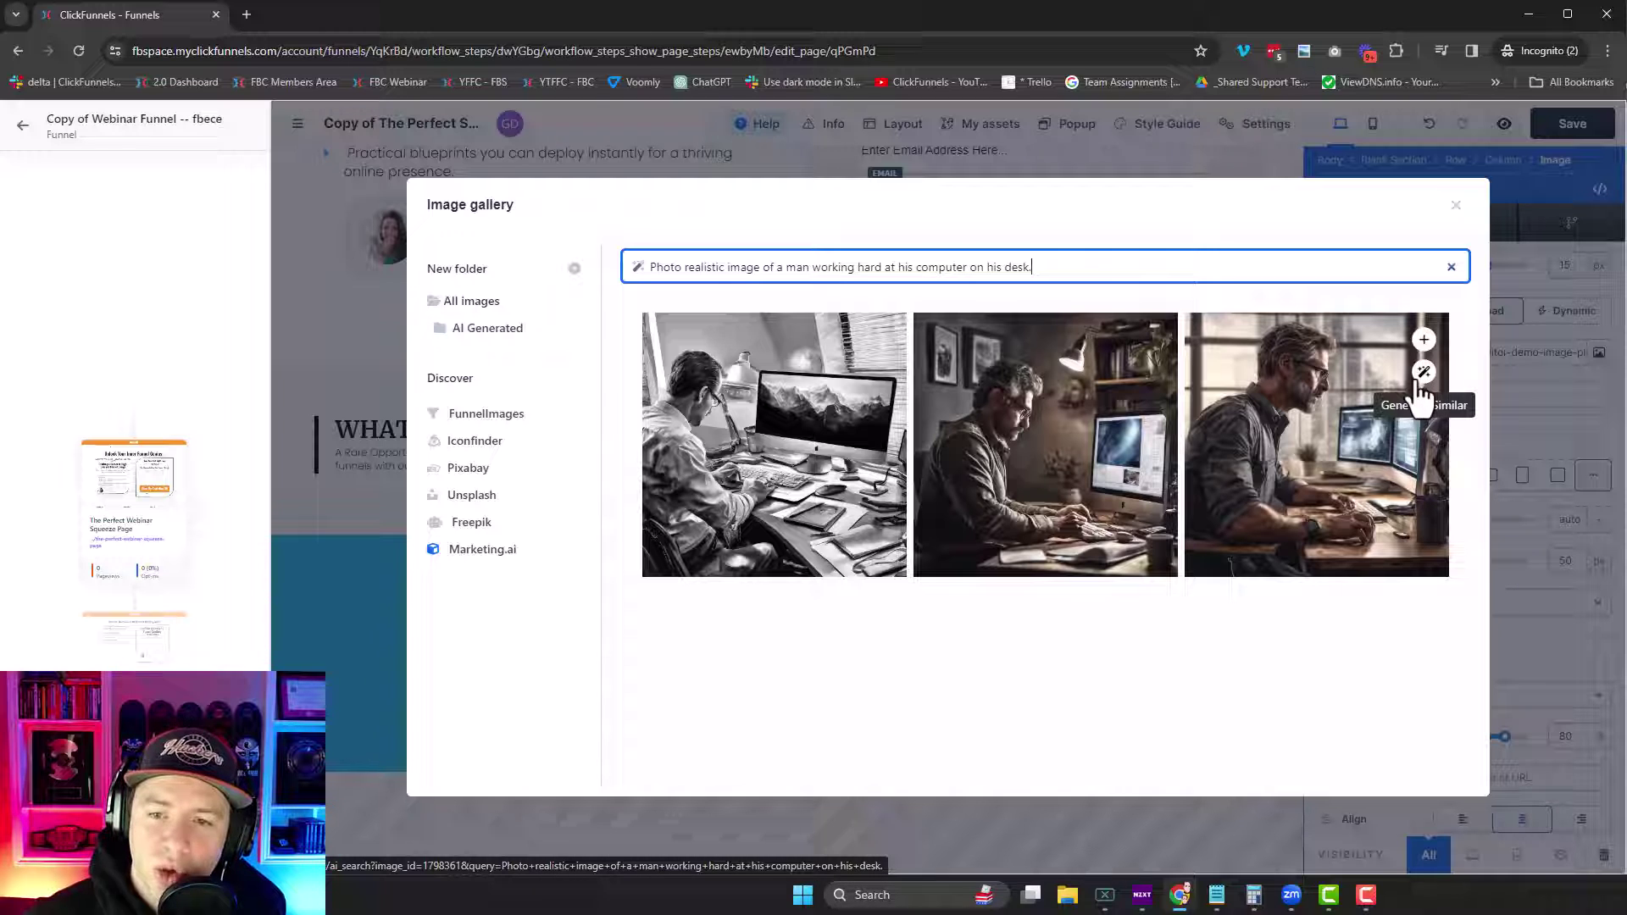
{"action": "left_click", "coordinate": [1288, 430]}
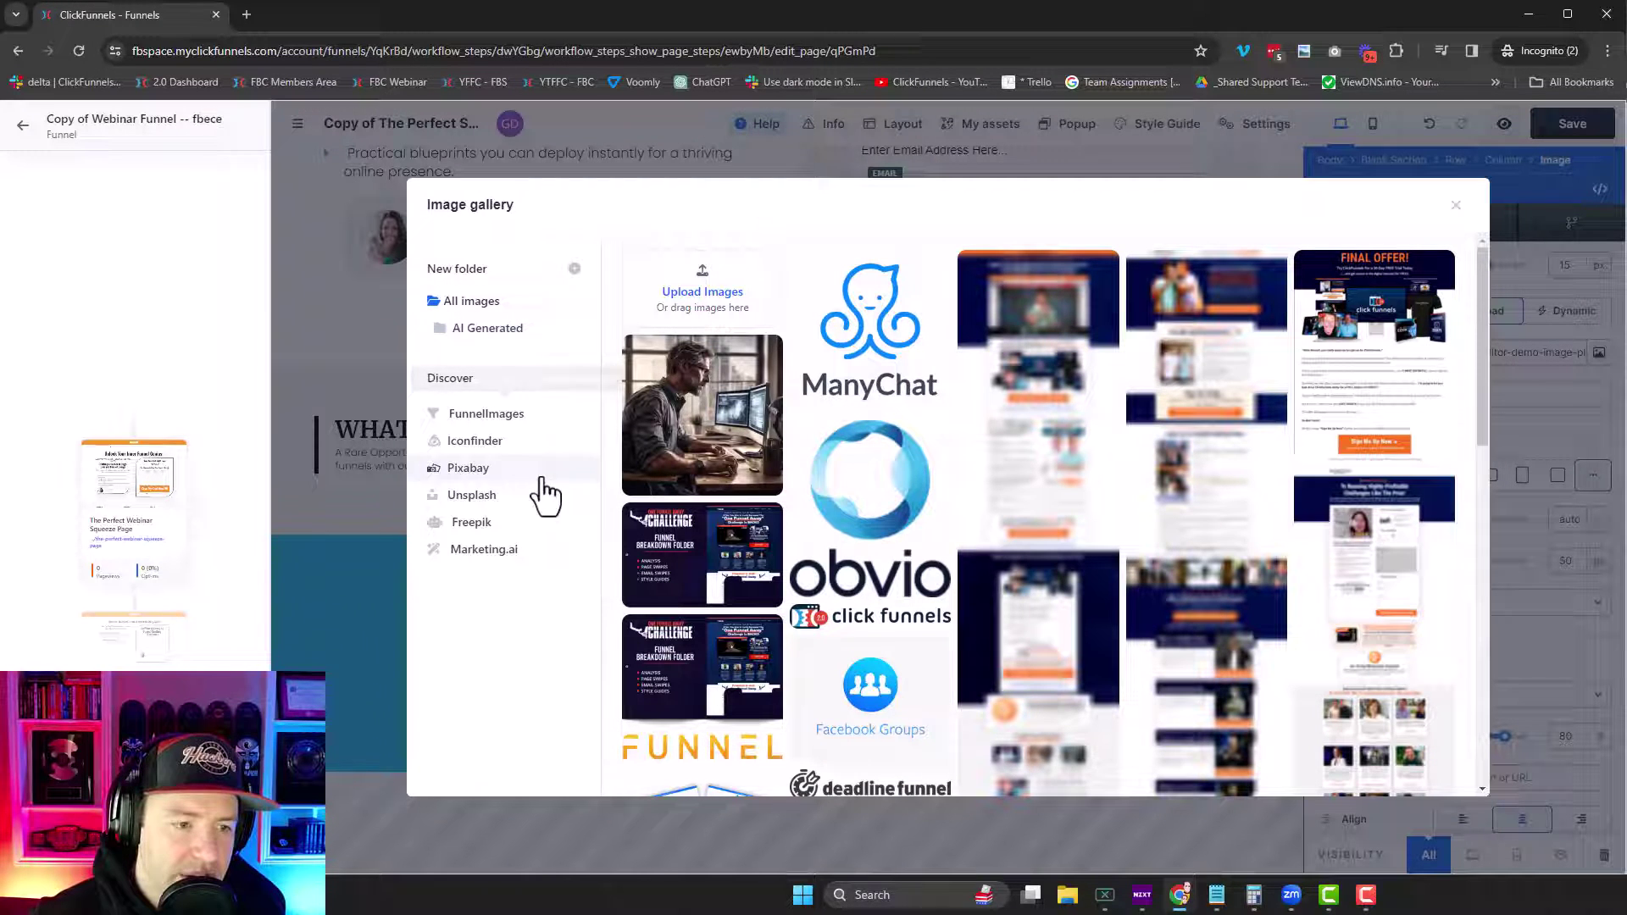
- Place the AI-generated desk photo in the footer and raise its height to 245 px
{"action": "left_click", "coordinate": [490, 344]}
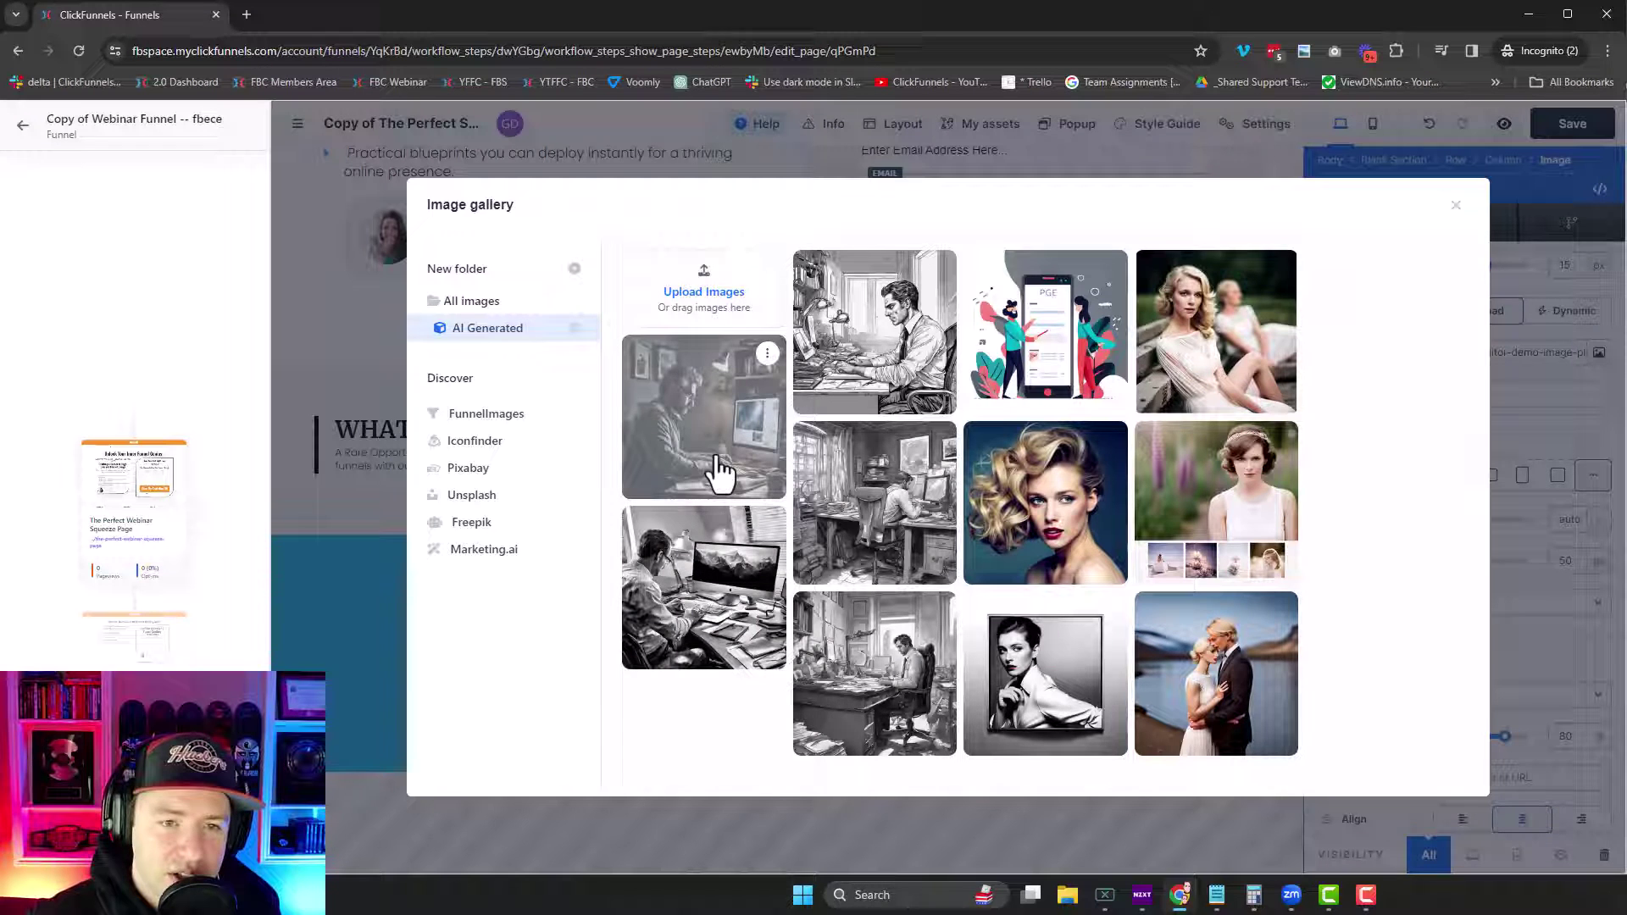
{"action": "left_click", "coordinate": [710, 428]}
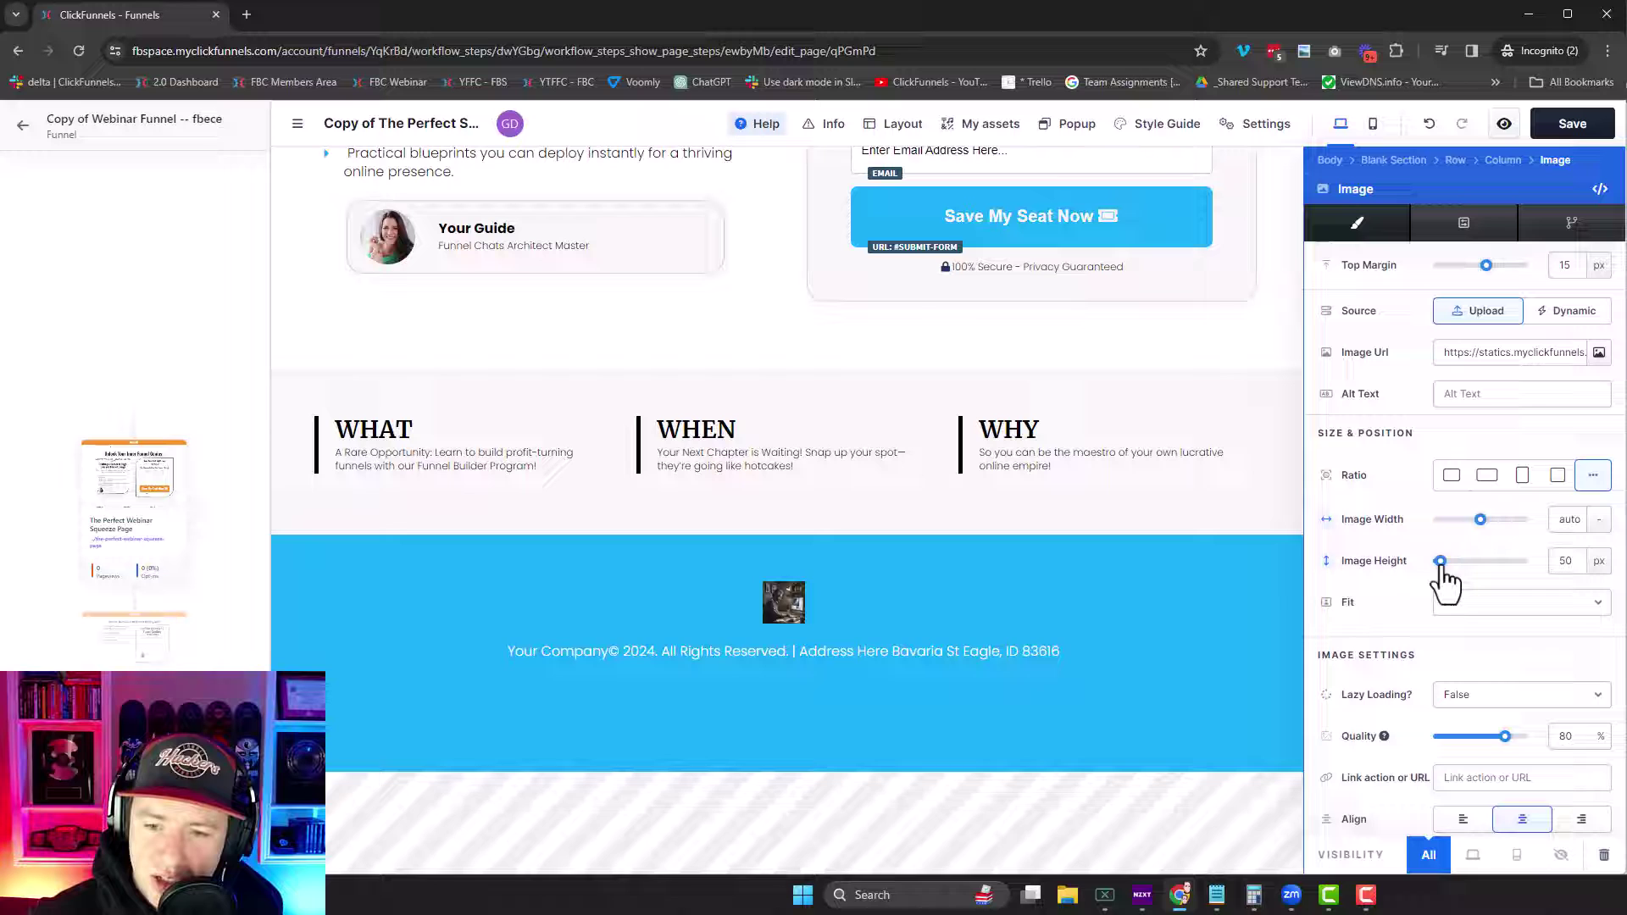
{"action": "mouse_move", "coordinate": [1441, 561]}
{"action": "left_mouse_down"}
{"action": "mouse_move", "coordinate": [1470, 576]}
{"action": "mouse_move", "coordinate": [1451, 575]}
{"action": "left_mouse_up"}
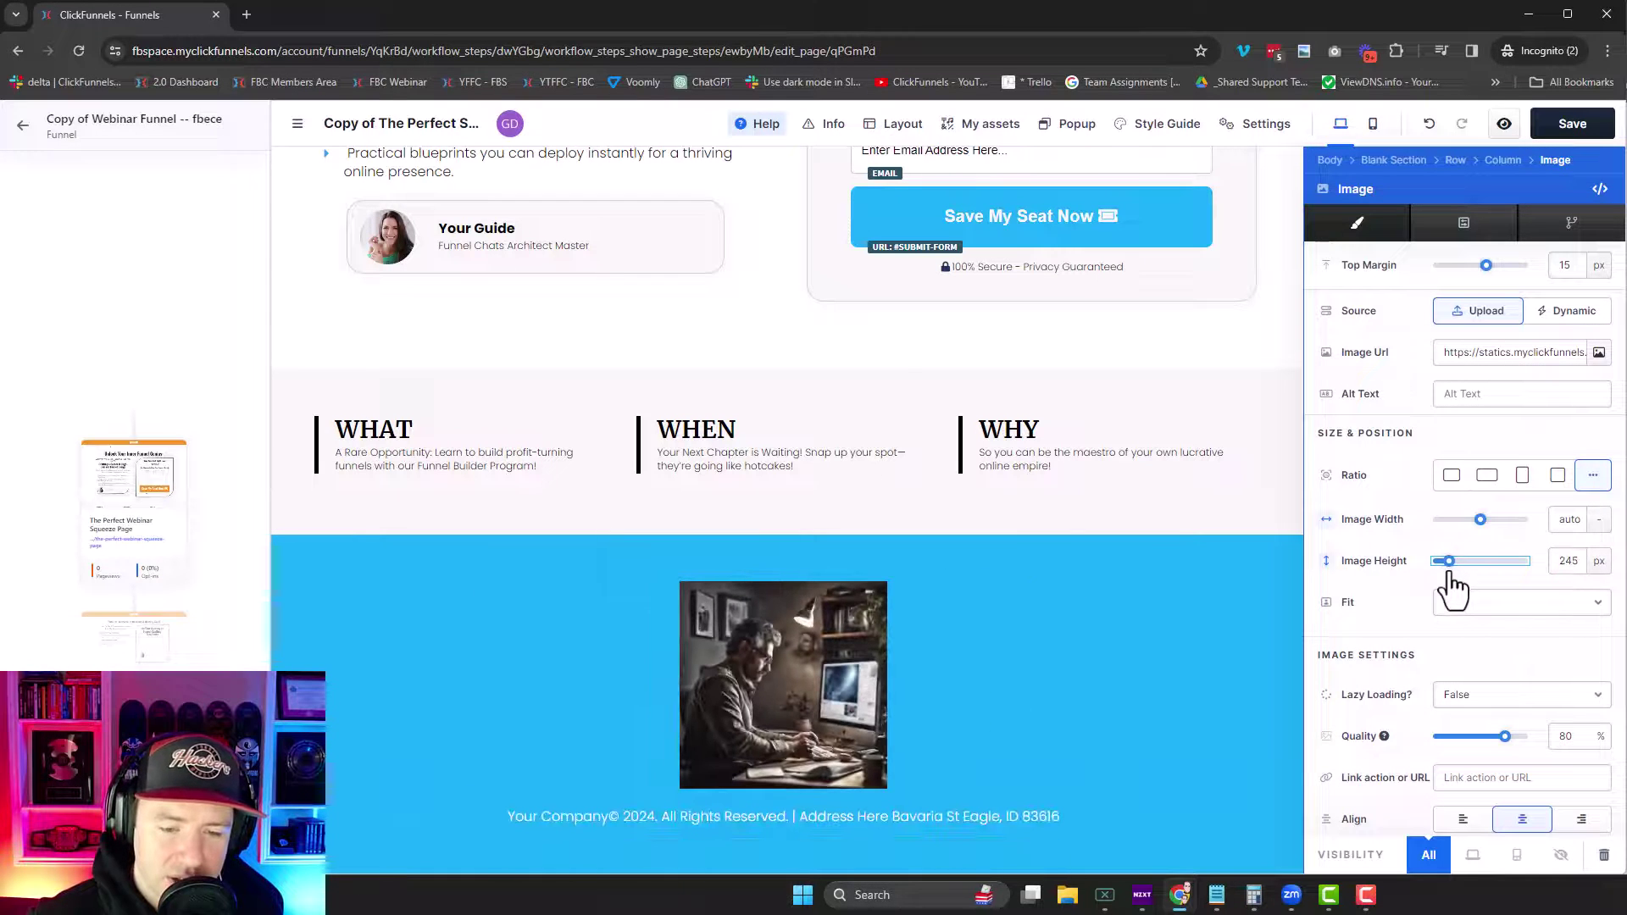
{"action": "left_click", "coordinate": [1085, 681]}
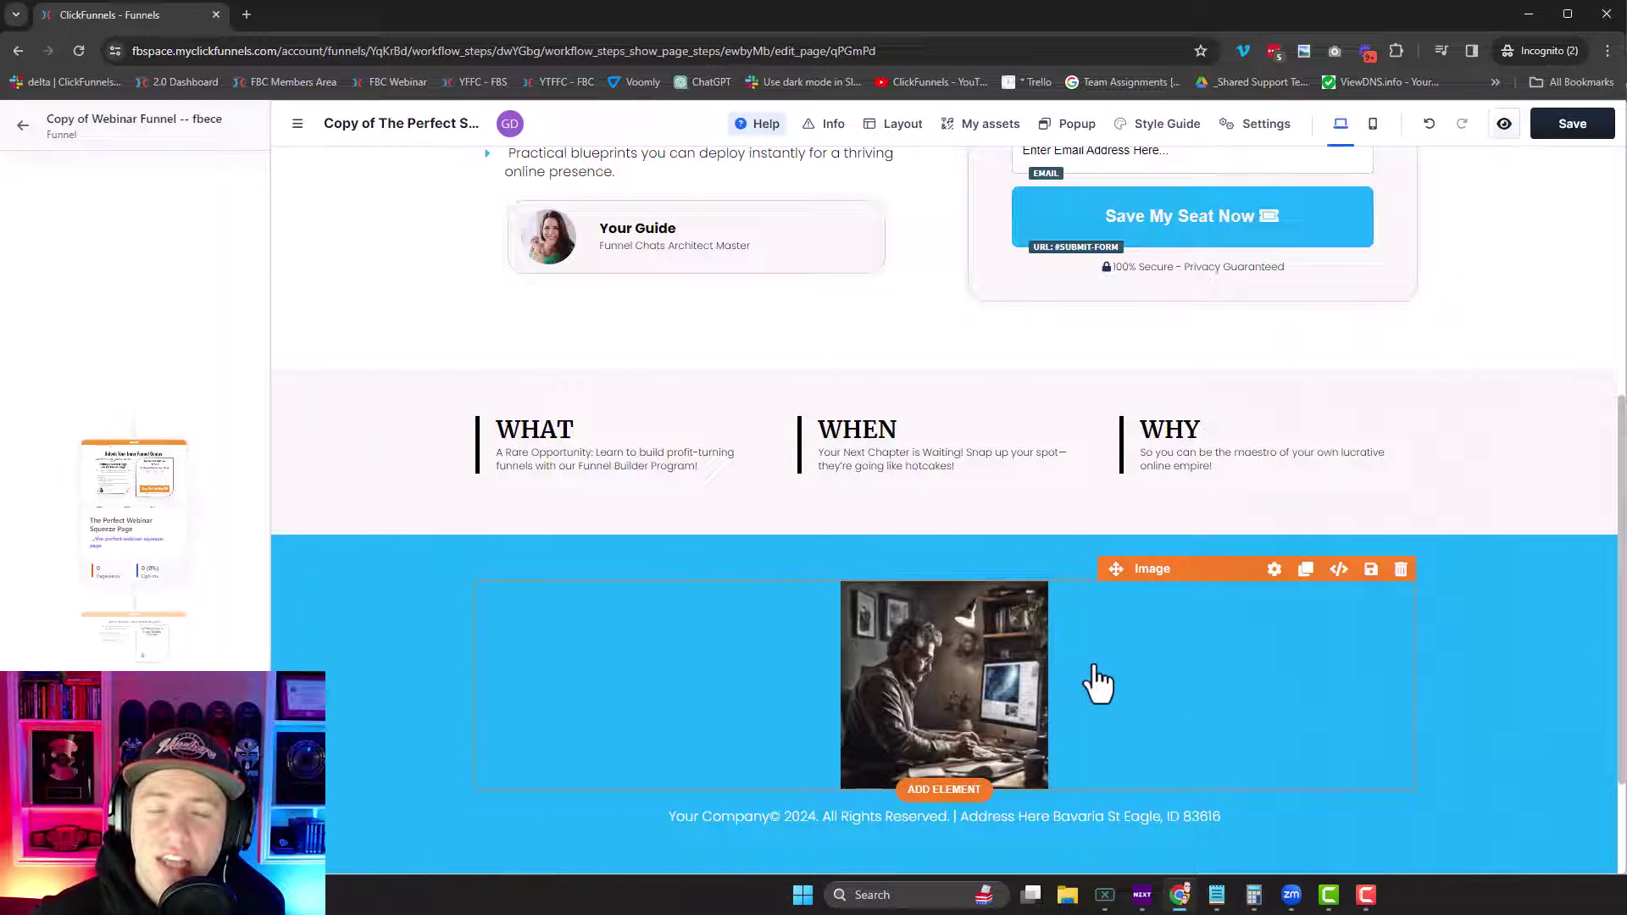
- Select the full 'A Rare Opportunity' WHAT paragraph and launch the Napoleon AI assistant on it
{"action": "scroll", "coordinate": [658, 621], "scroll_direction": "up", "scroll_amount": 2}
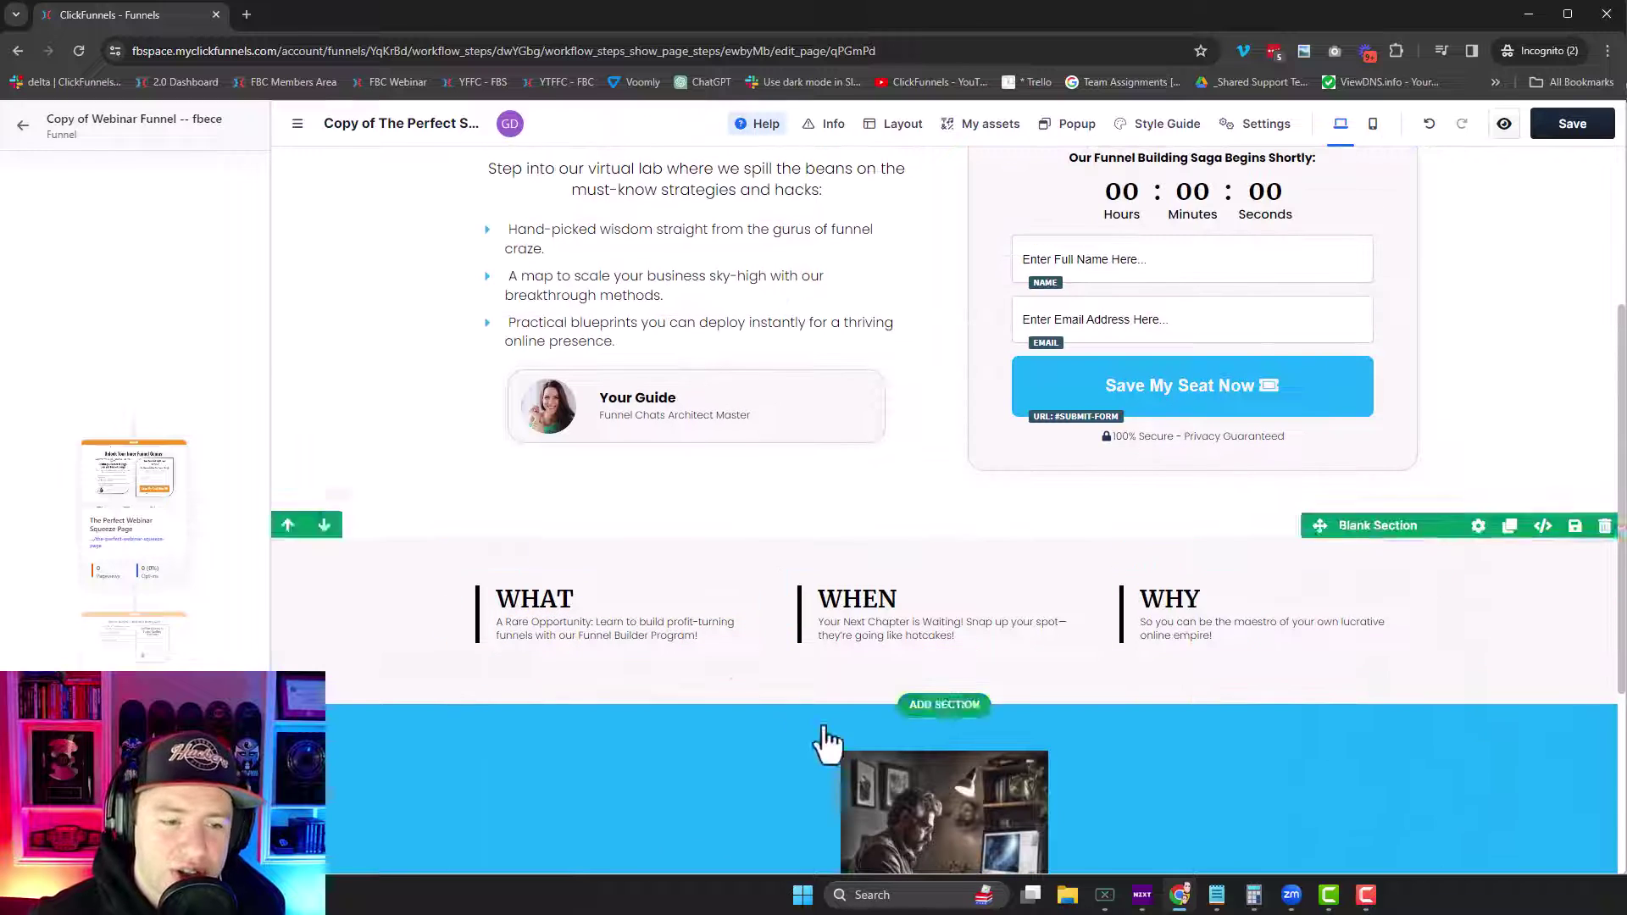
{"action": "left_click", "coordinate": [613, 636]}
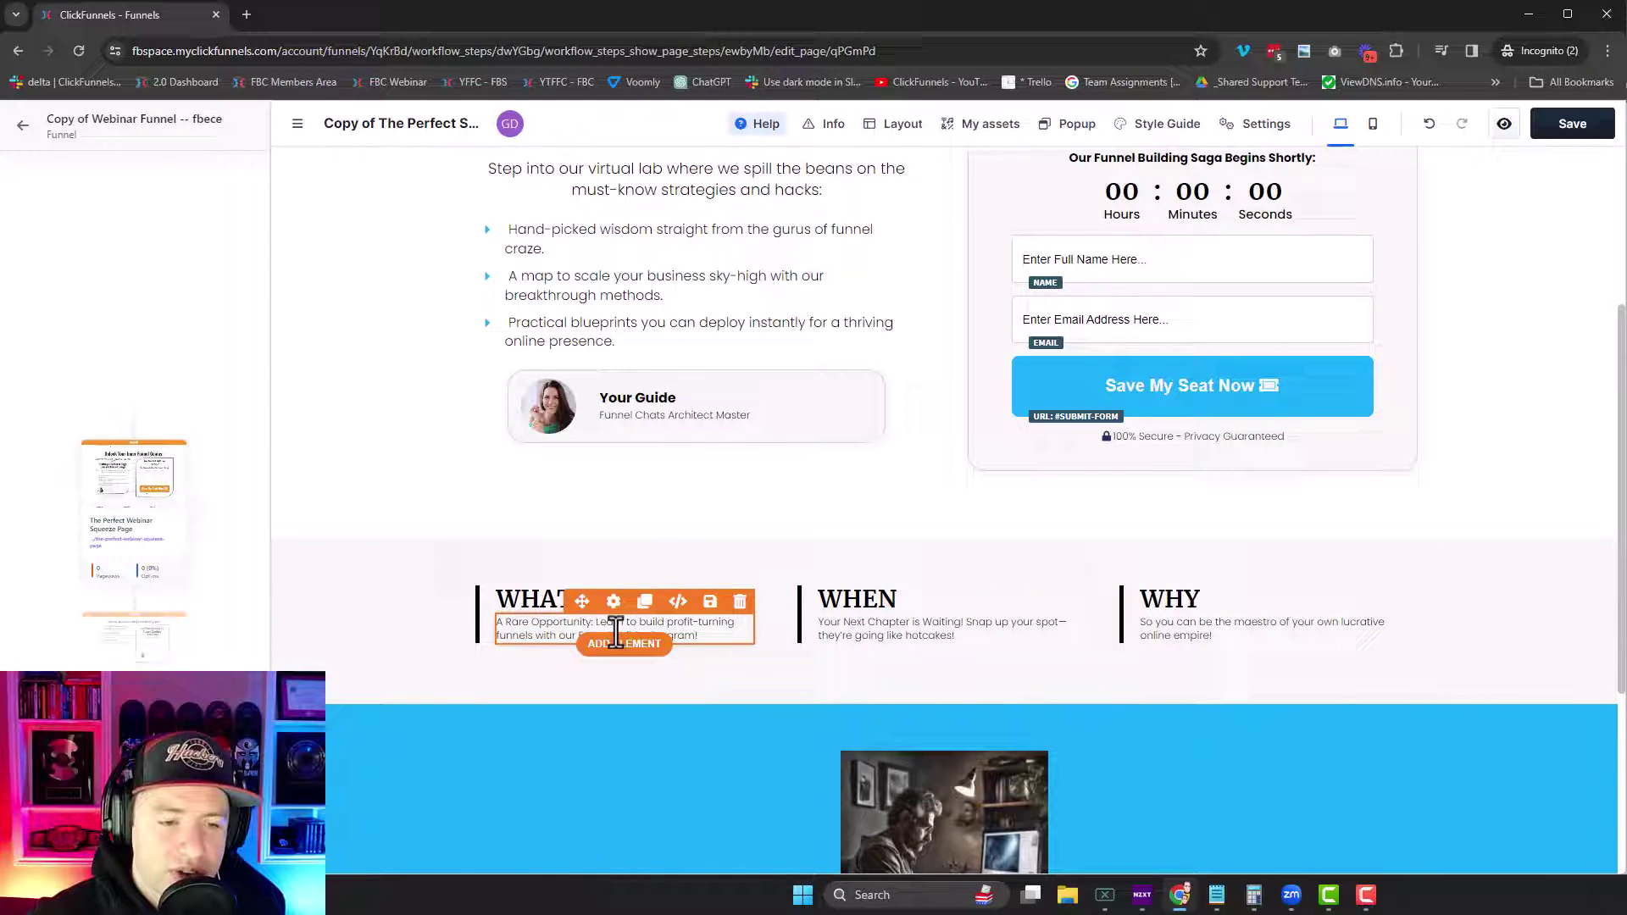
{"action": "left_click_drag", "start_coordinate": [698, 636], "coordinate": [499, 640]}
{"action": "left_click", "coordinate": [567, 633]}
{"action": "left_click", "coordinate": [551, 628]}
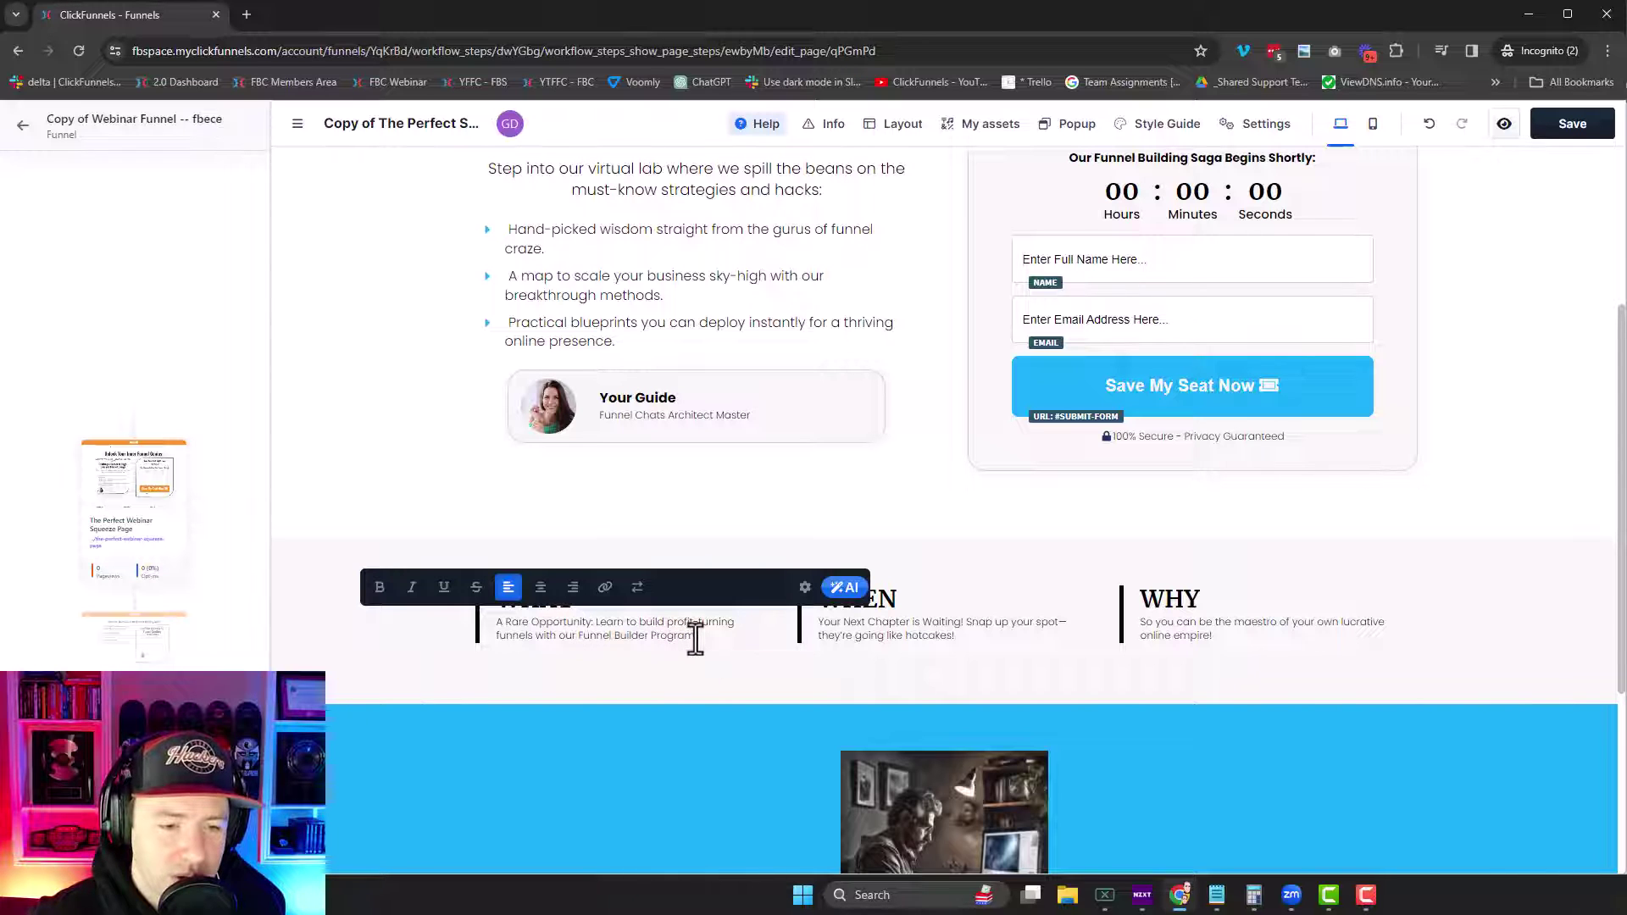
{"action": "left_click_drag", "start_coordinate": [695, 637], "coordinate": [498, 622]}
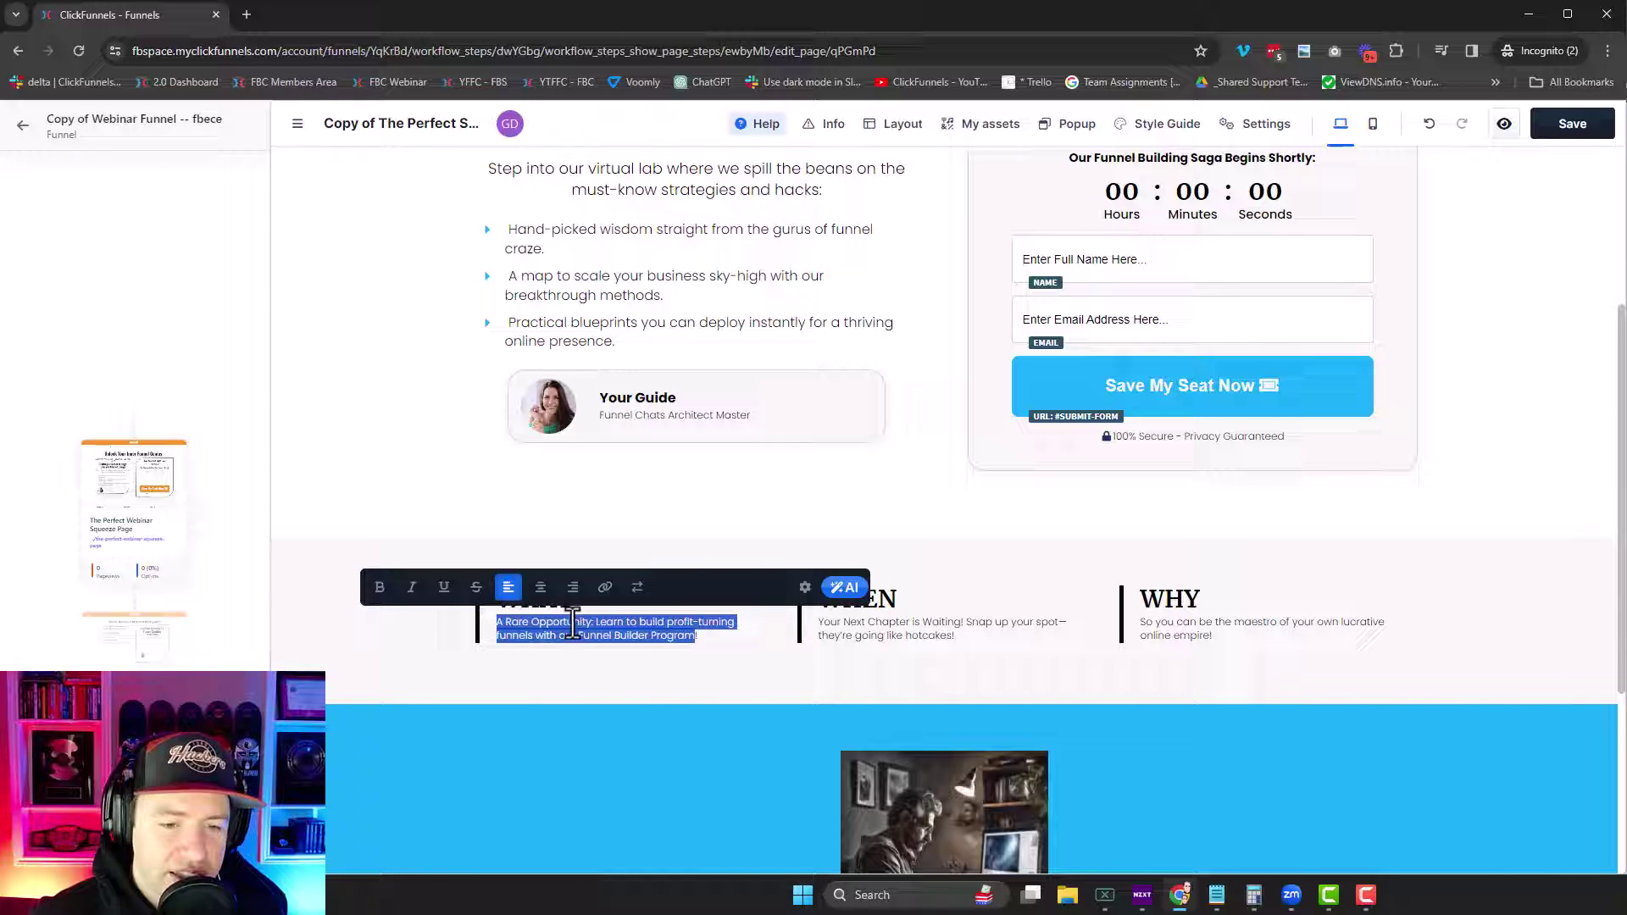
{"action": "left_click", "coordinate": [845, 604]}
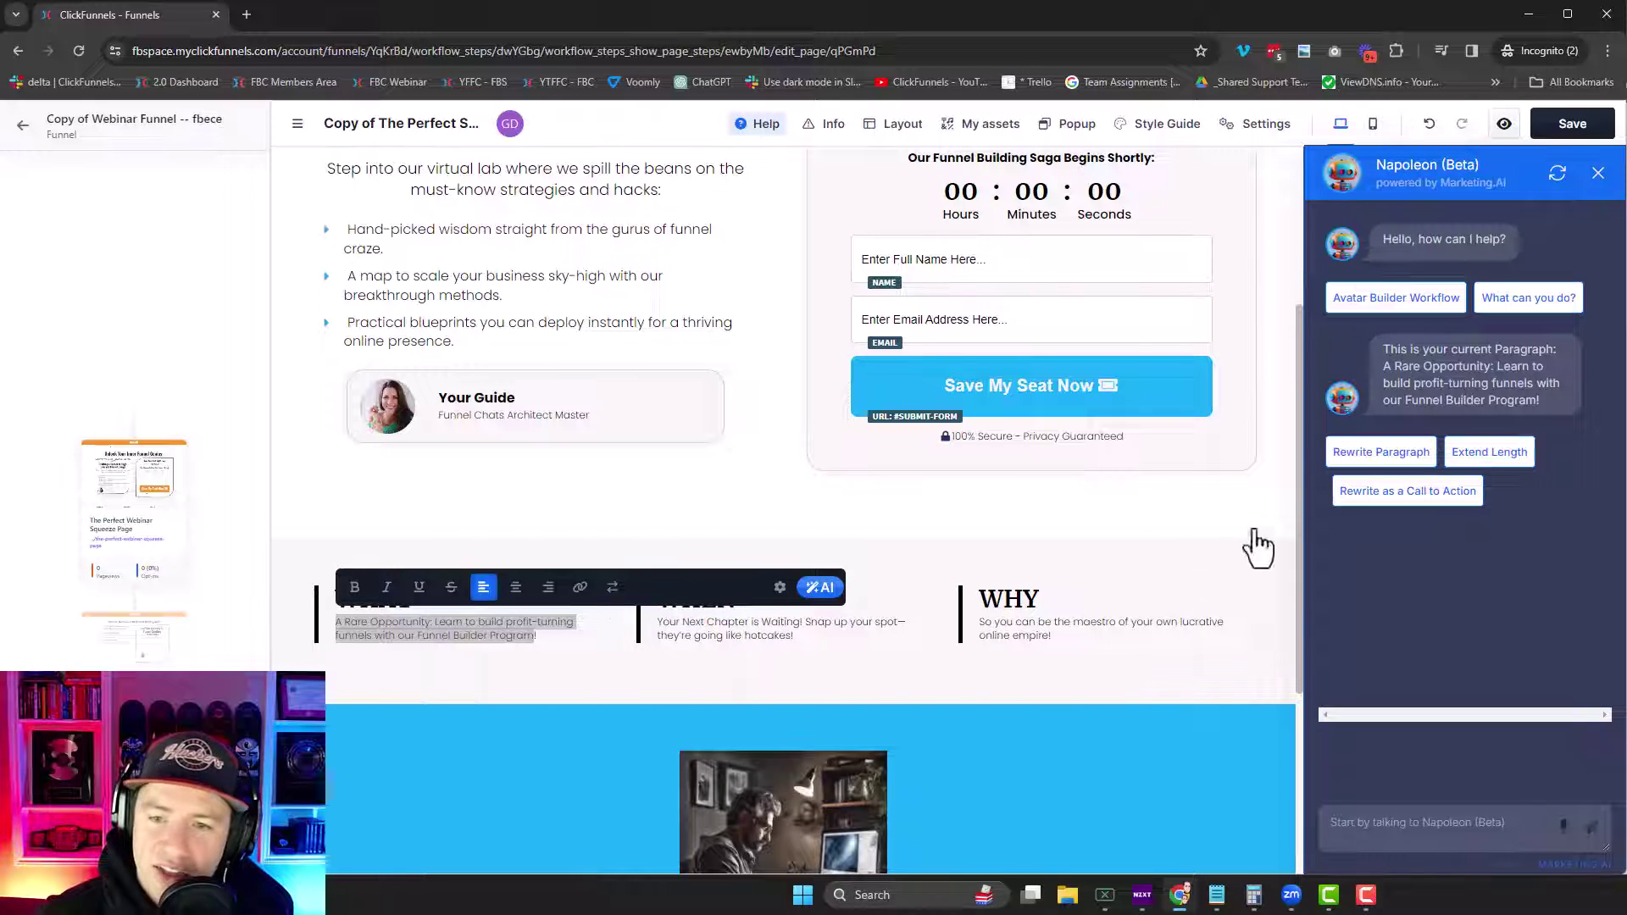
- Replace the WHAT paragraph with Napoleon's 'Don't miss out on the chance…' call to action, then close Napoleon
{"action": "left_click", "coordinate": [1382, 499]}
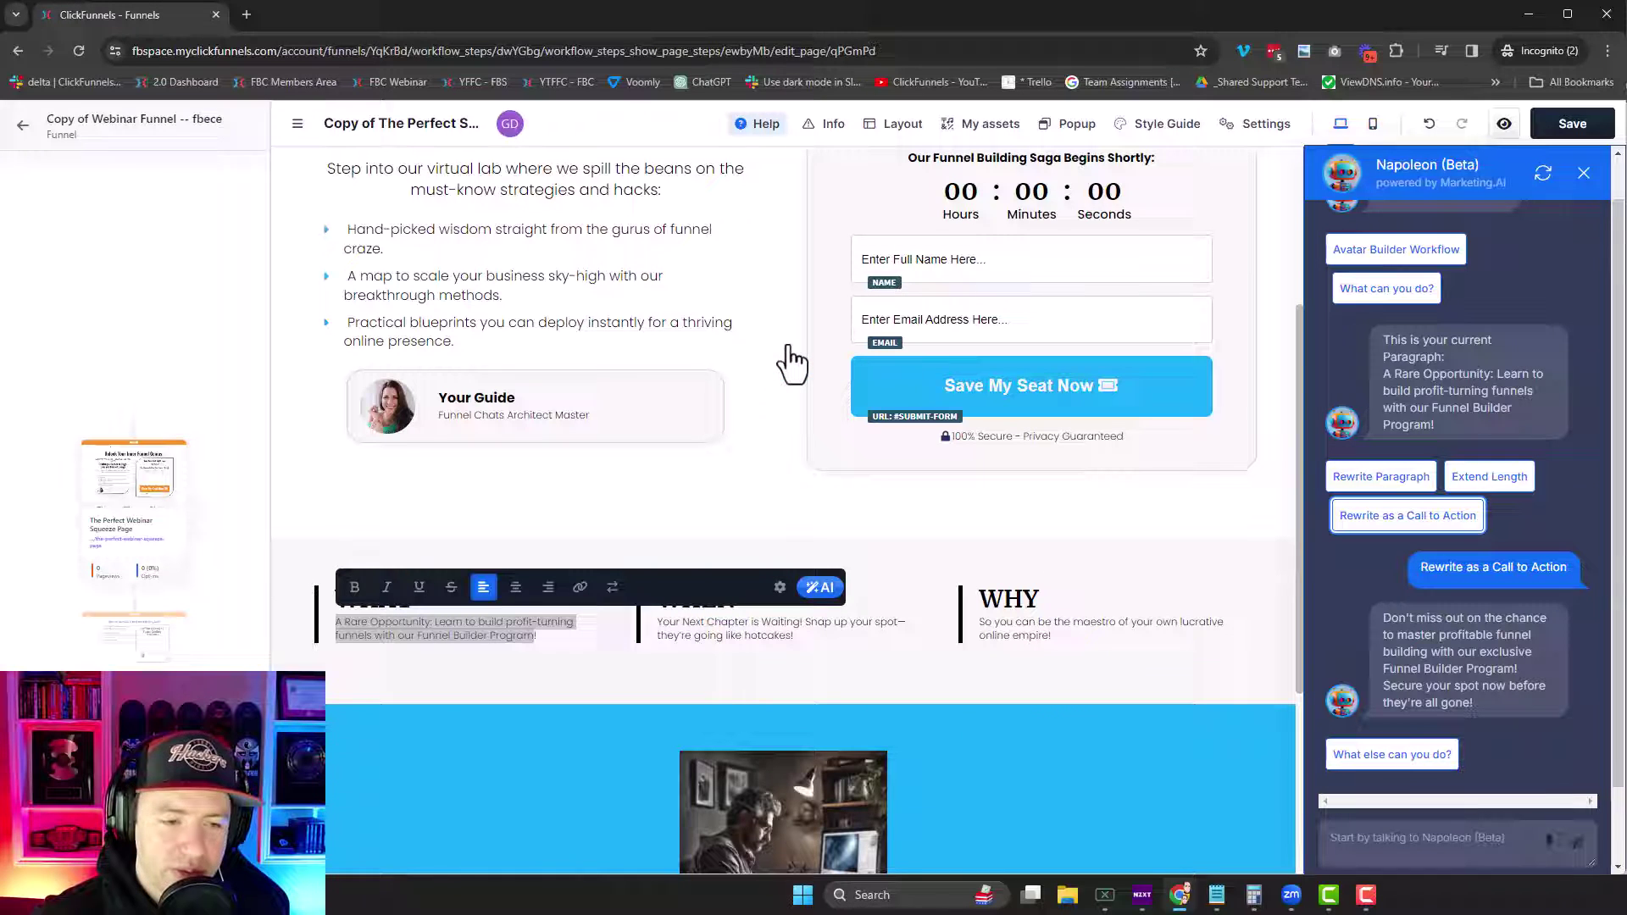
{"action": "mouse_move", "coordinate": [1574, 712]}
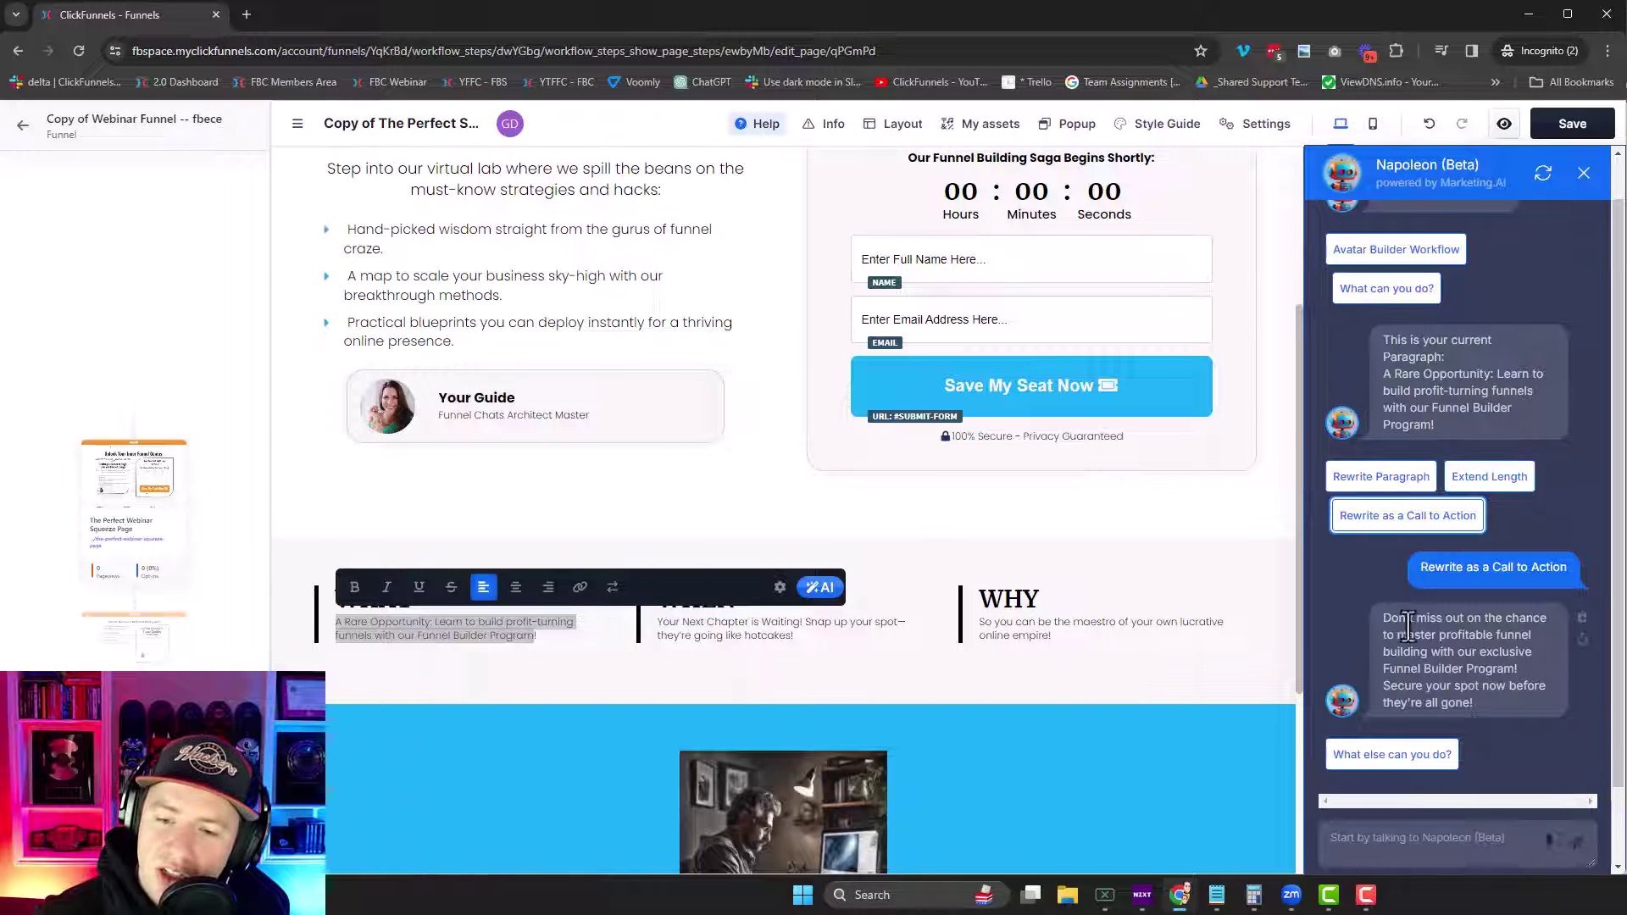
{"action": "left_click", "coordinate": [1583, 640]}
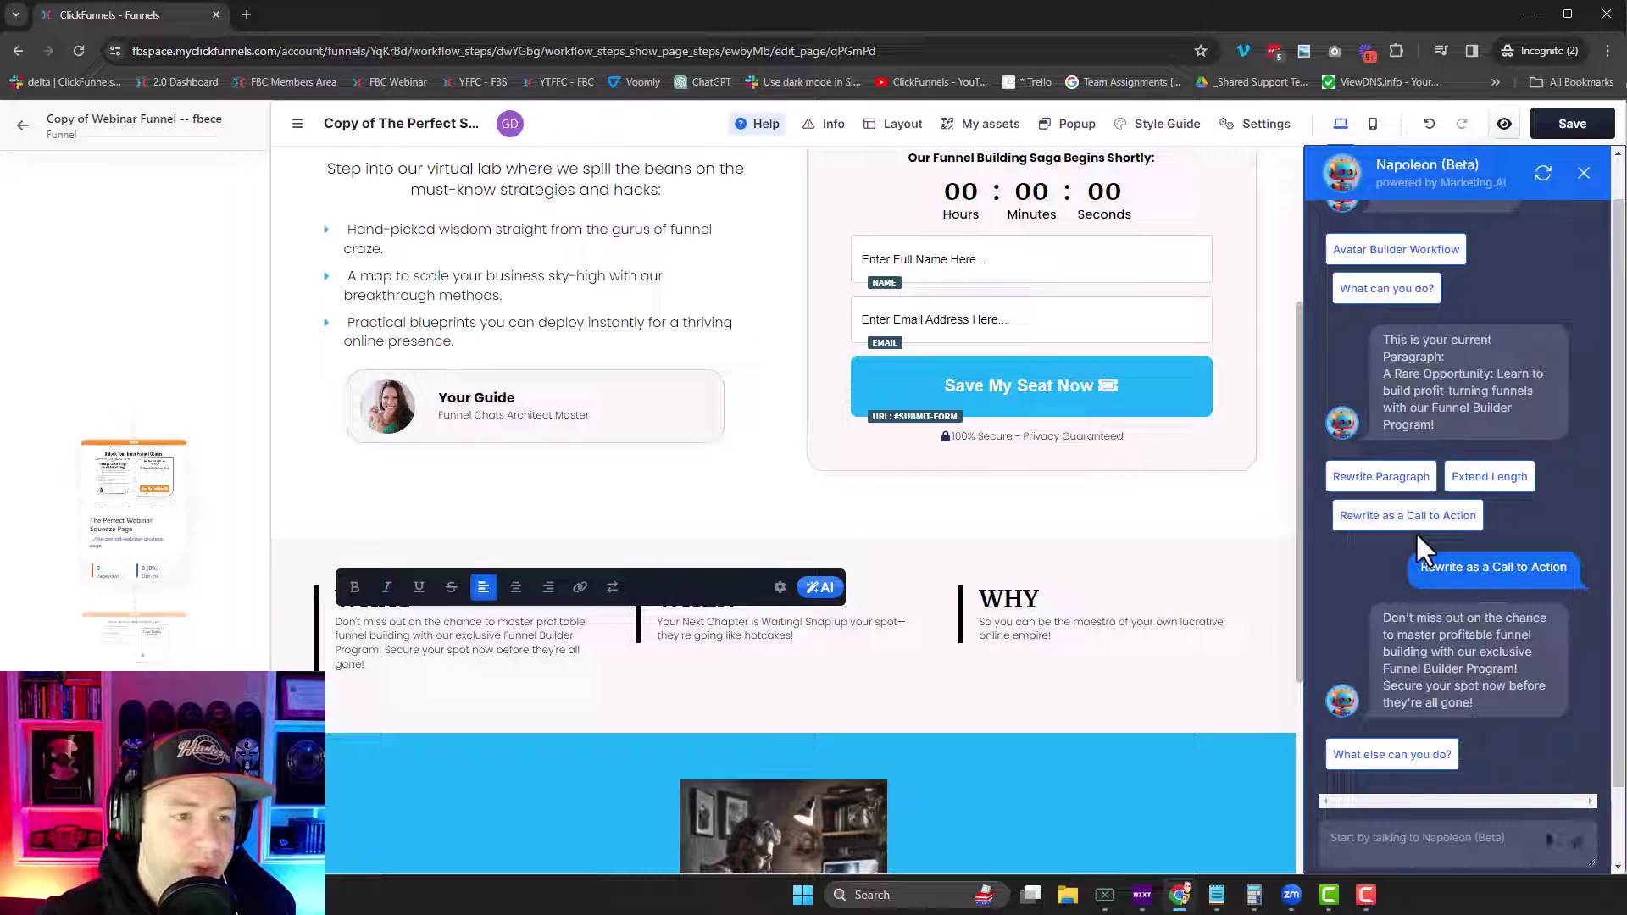
{"action": "left_click", "coordinate": [1585, 174]}
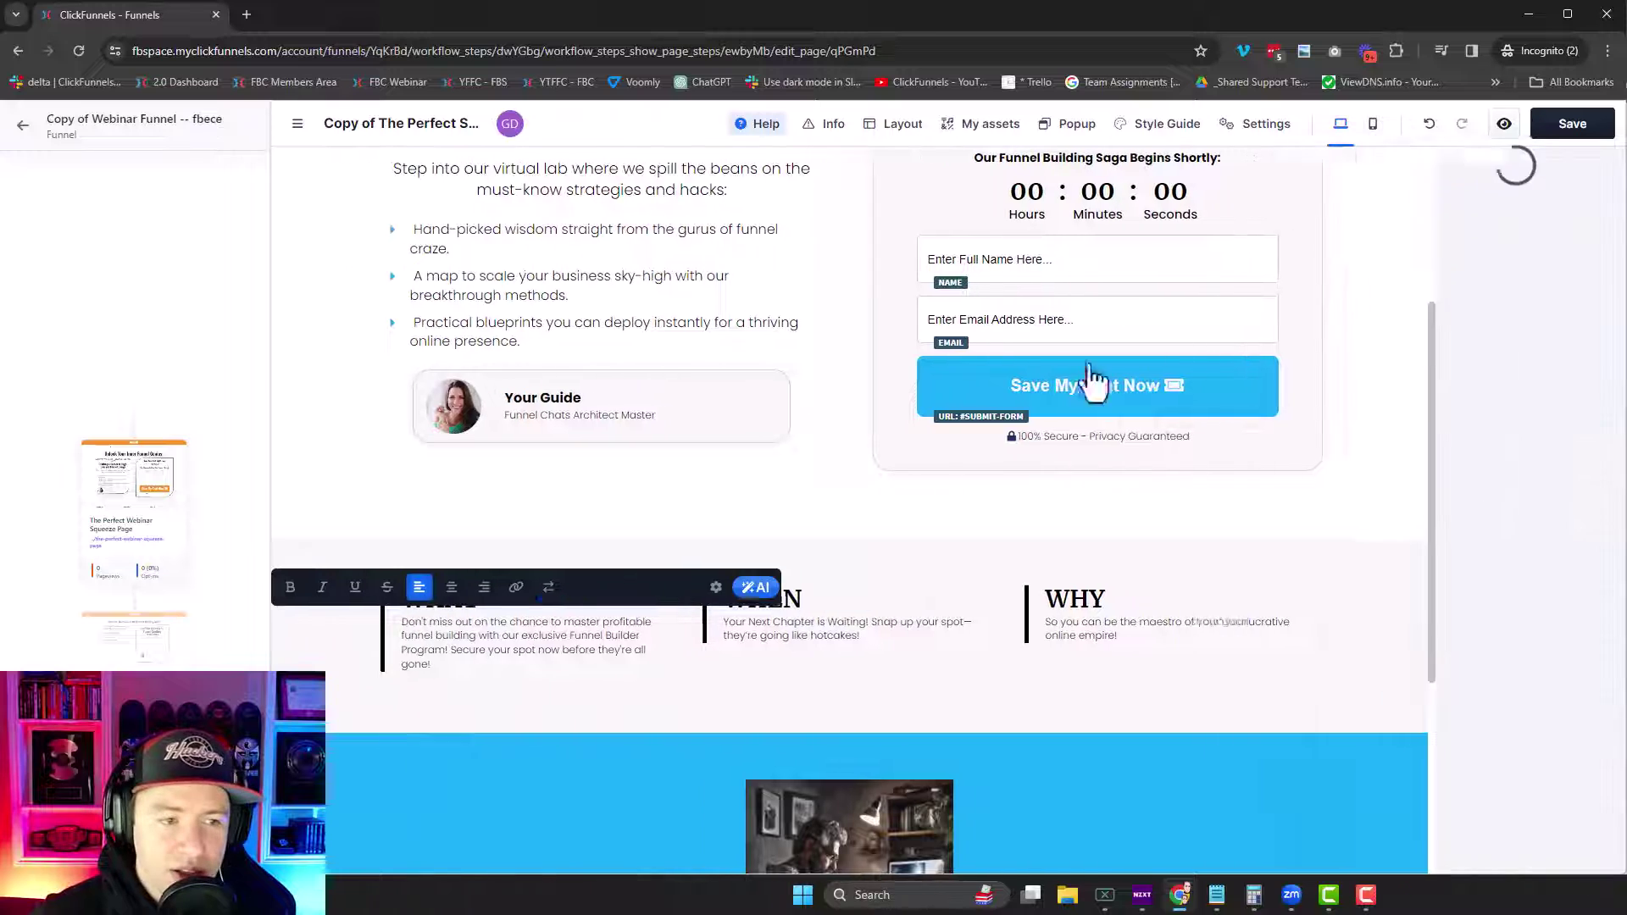
- Save the squeeze page and switch to the funnel's Order Form page
{"action": "left_click", "coordinate": [1571, 124]}
{"action": "scroll", "coordinate": [890, 627], "scroll_direction": "up", "scroll_amount": 4}
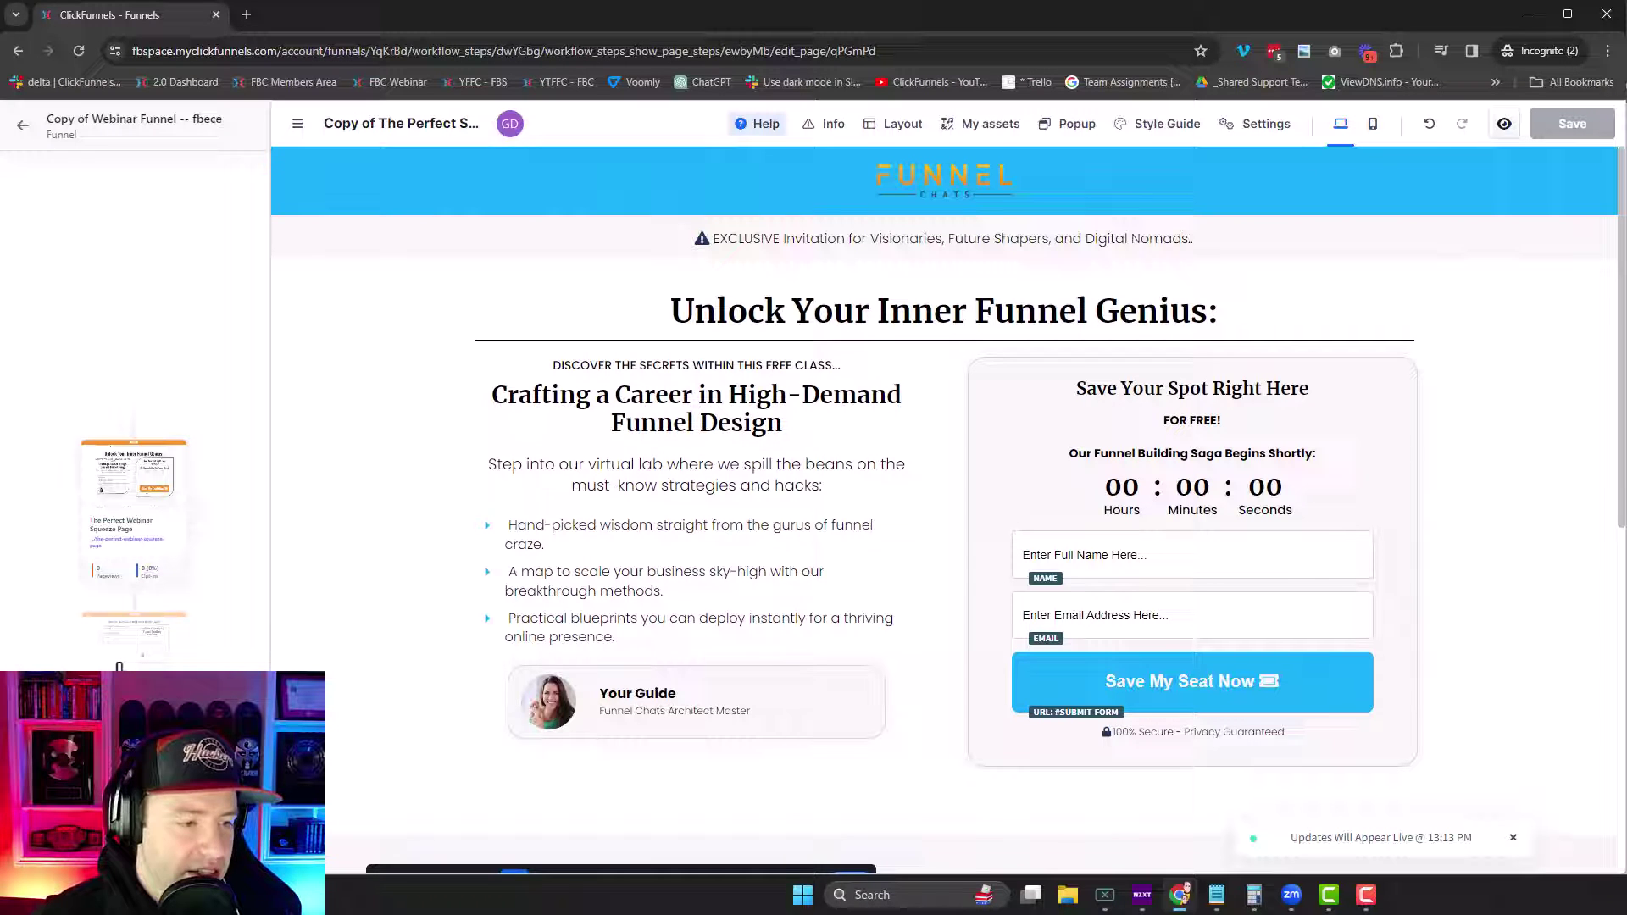
{"action": "left_click", "coordinate": [134, 634]}
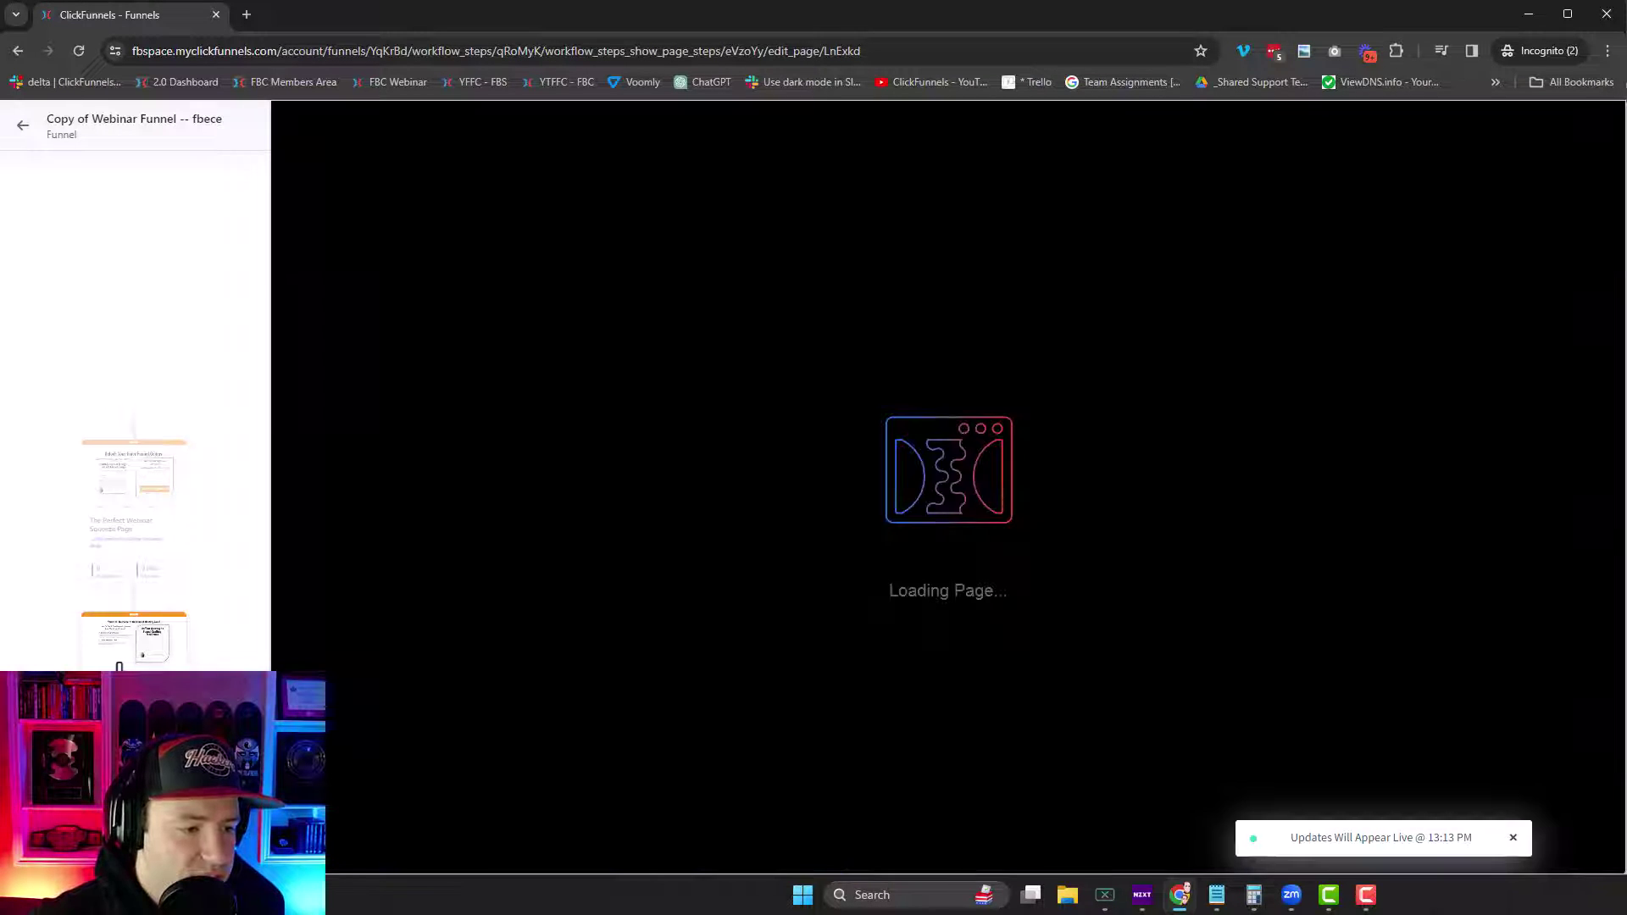
{"action": "scroll", "coordinate": [119, 666], "scroll_direction": "down", "scroll_amount": 3}
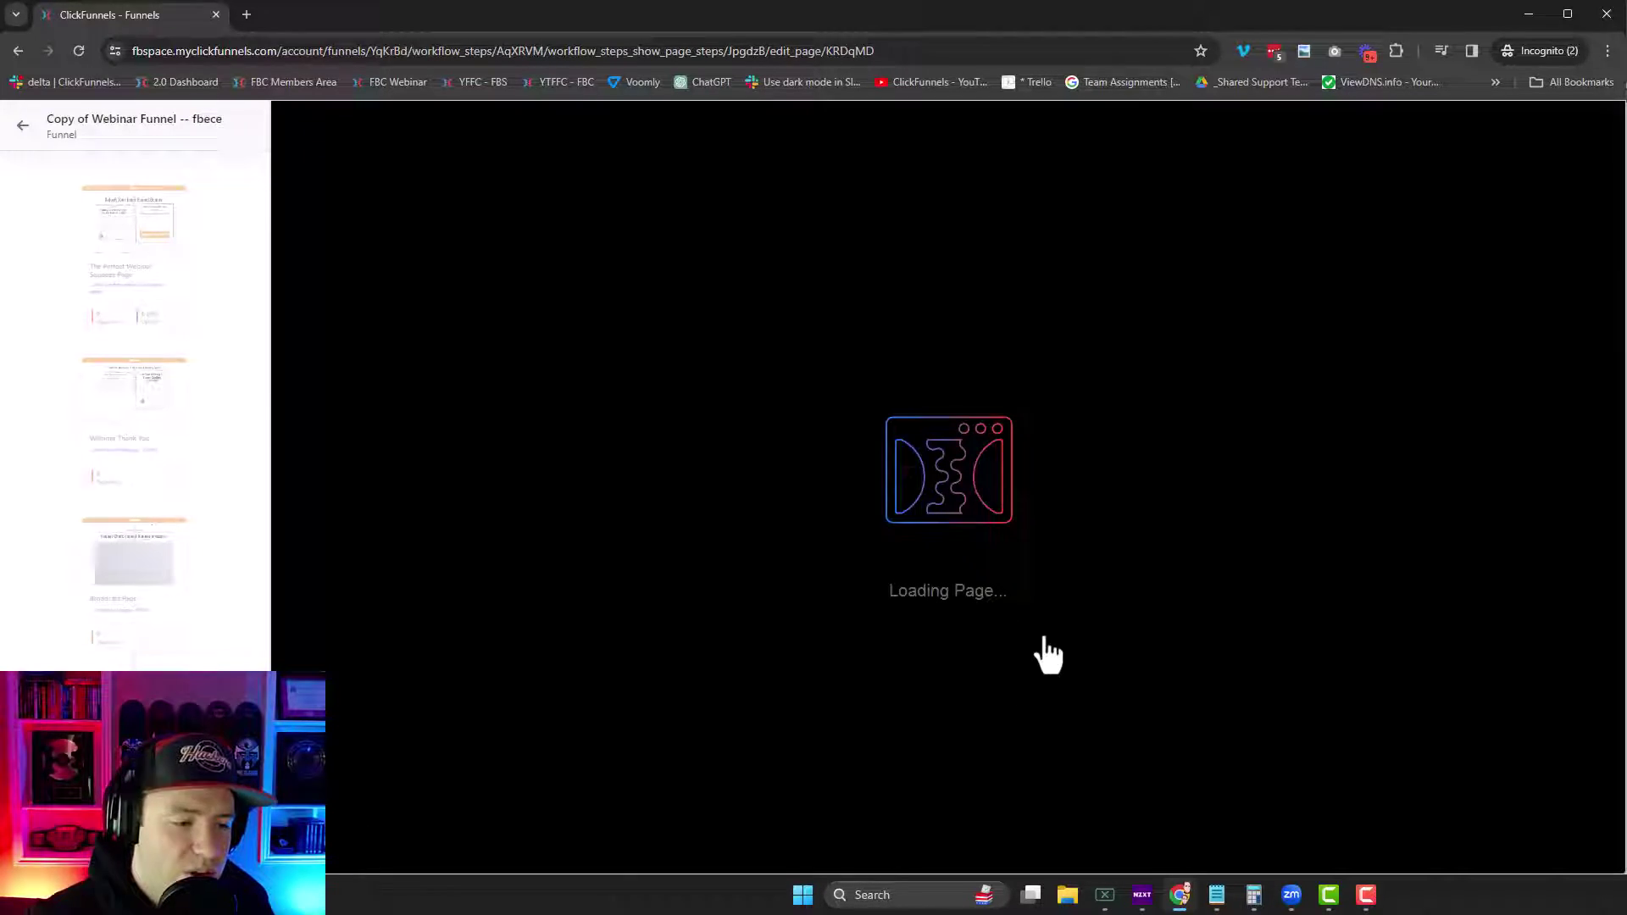
{"action": "scroll", "coordinate": [856, 657], "scroll_direction": "up", "scroll_amount": 5}
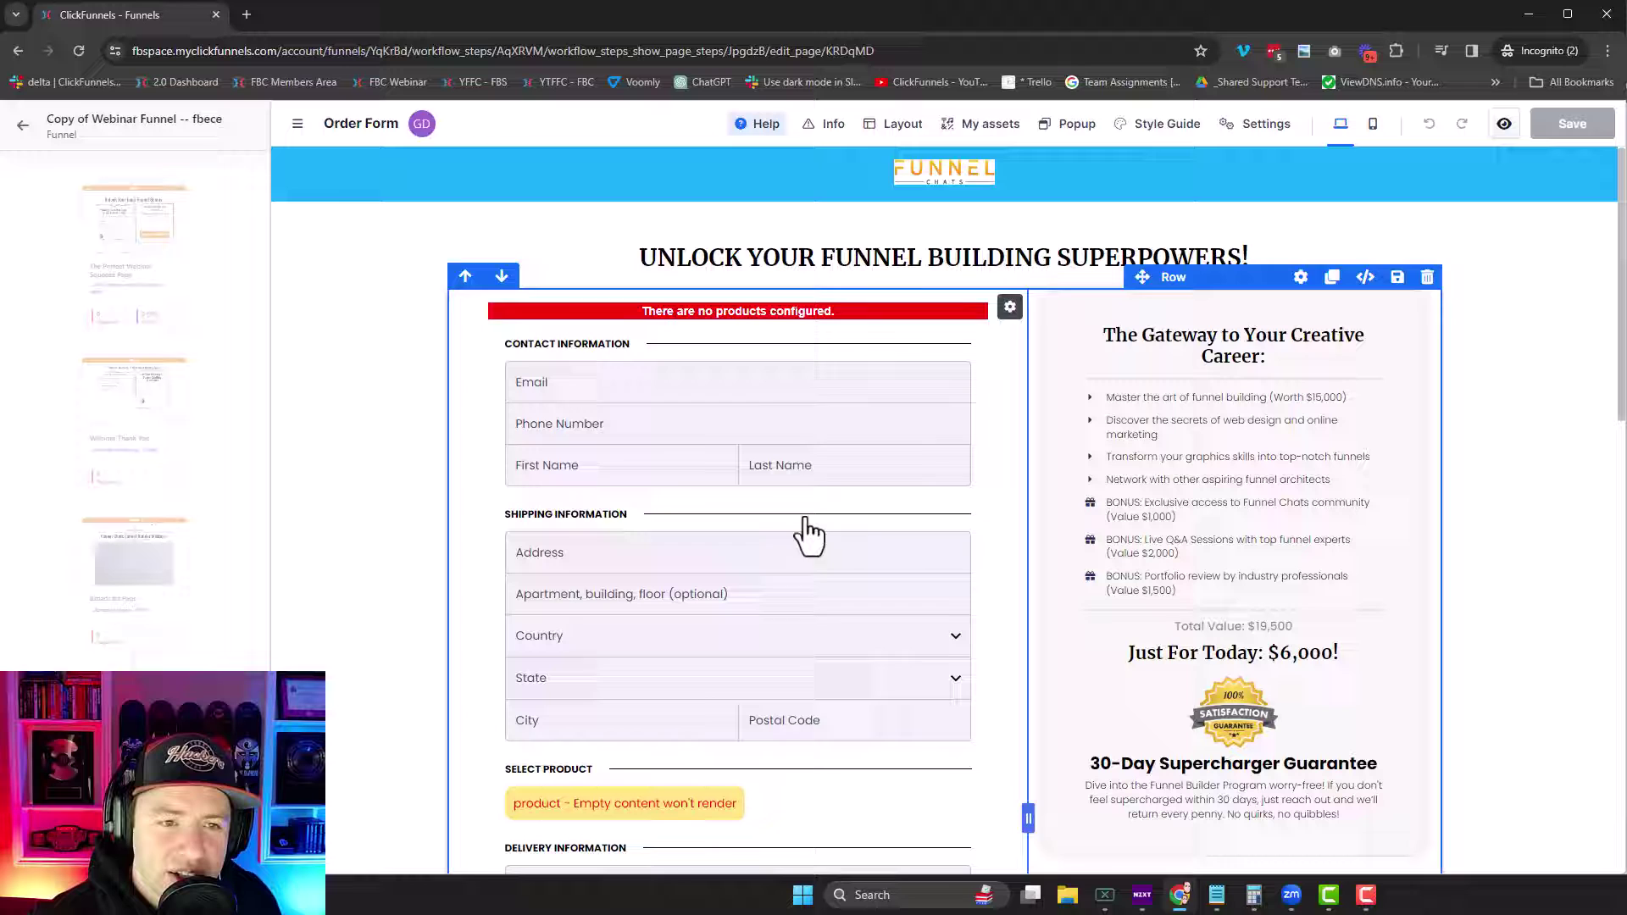
- Inspect the Order Form's checkout element settings, then close them
{"action": "left_click", "coordinate": [848, 312]}
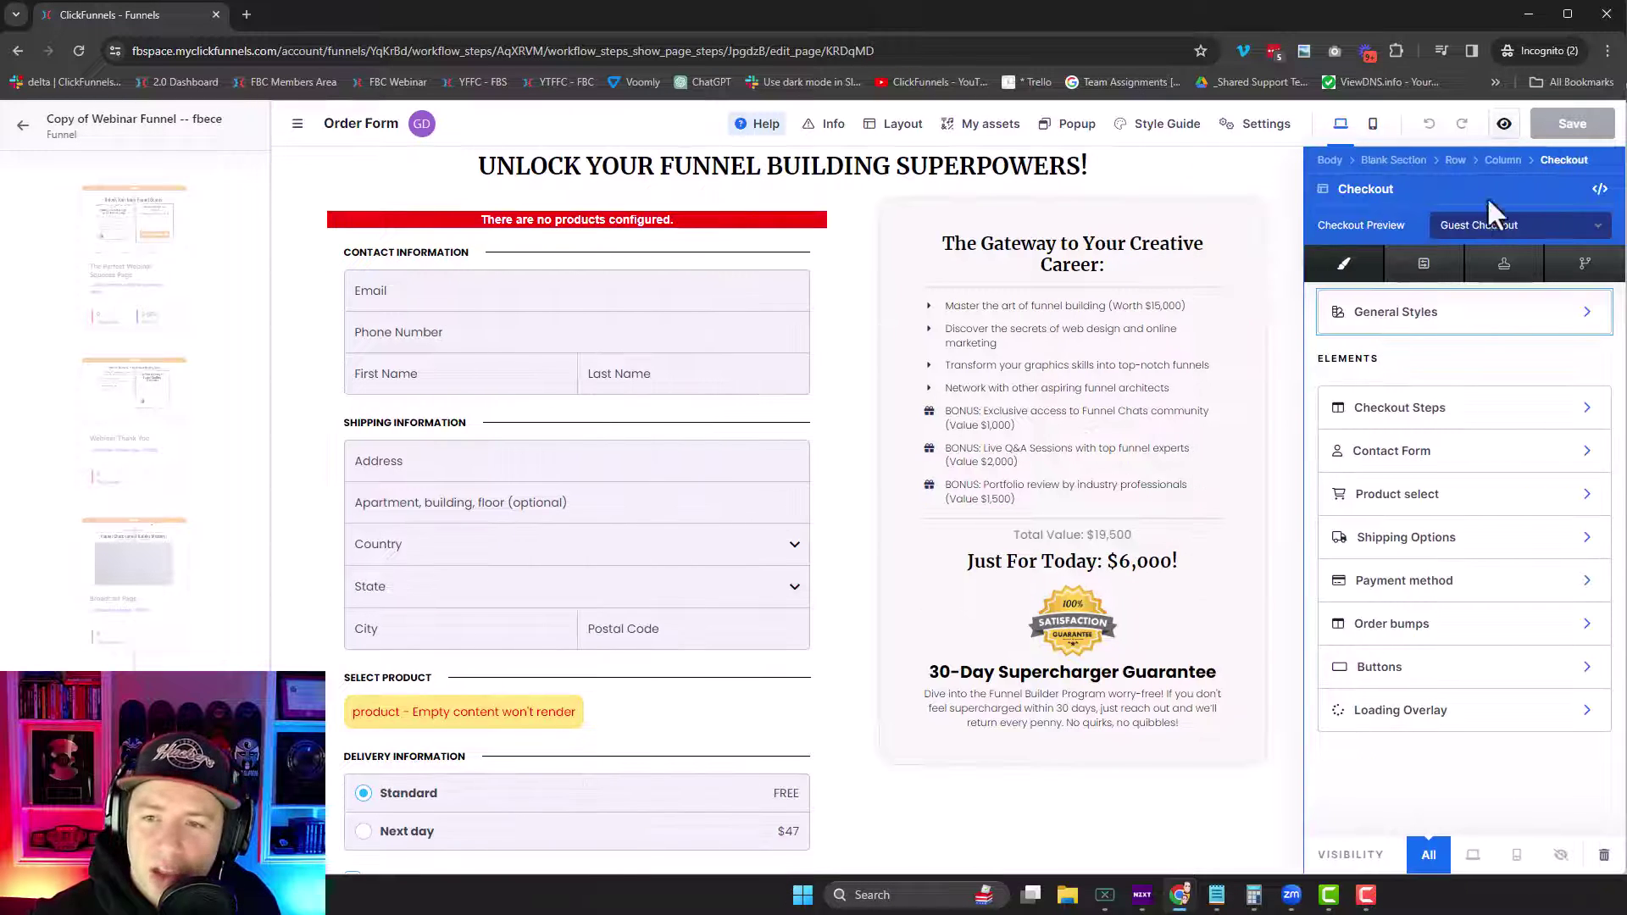
{"action": "left_click", "coordinate": [823, 703]}
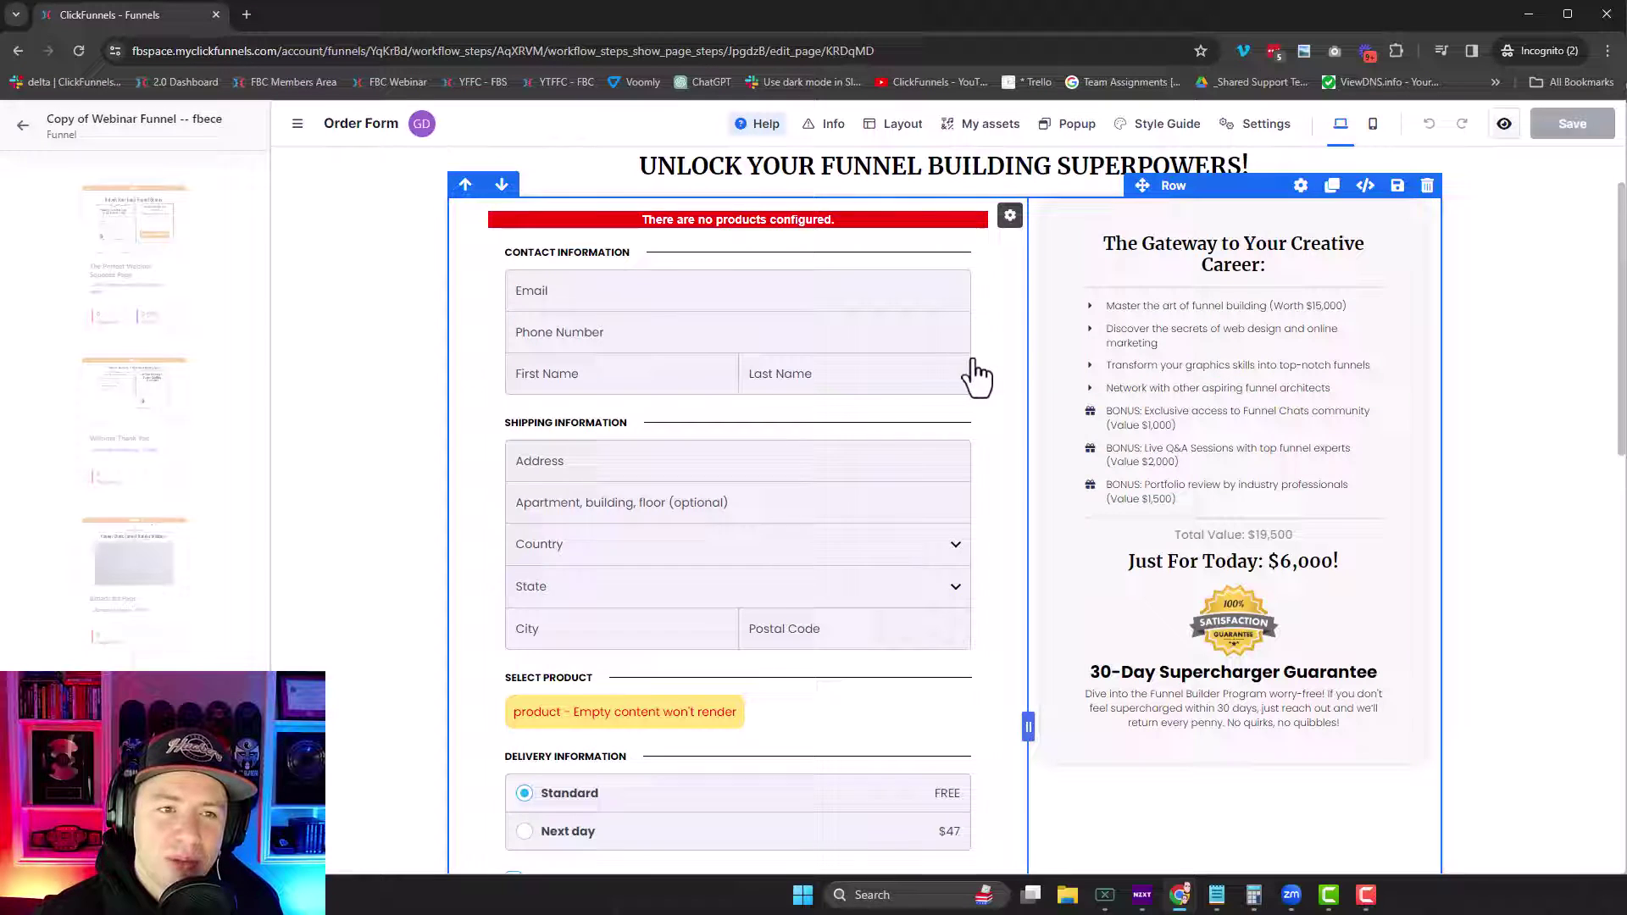
{"action": "scroll", "coordinate": [1018, 679], "scroll_direction": "down", "scroll_amount": 15}
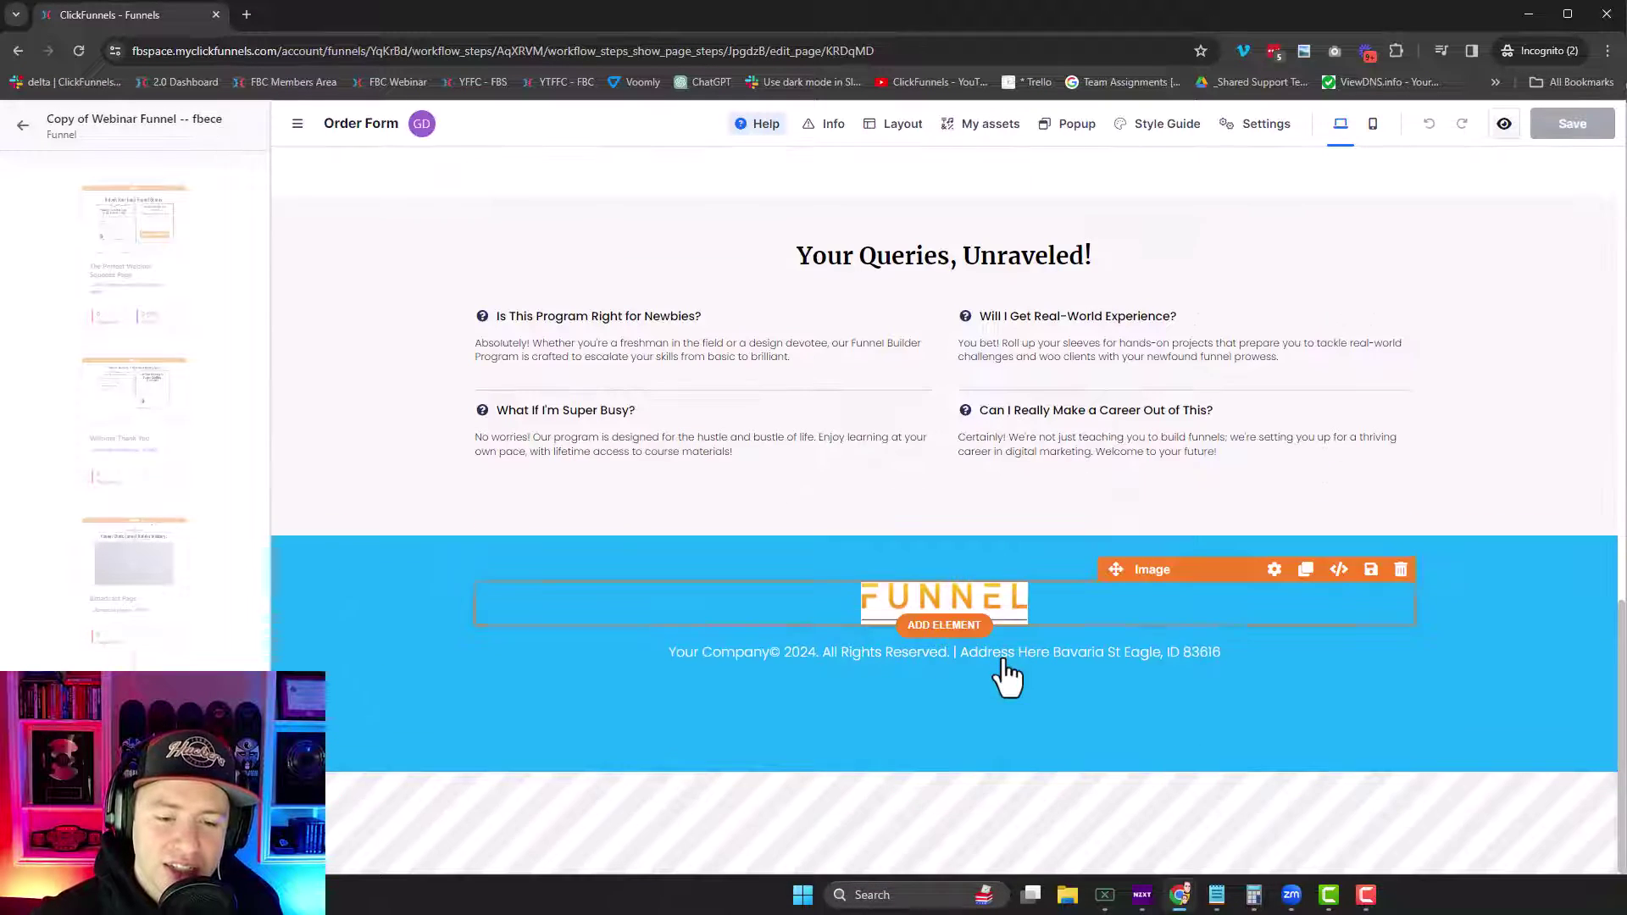
{"action": "scroll", "coordinate": [1009, 678], "scroll_direction": "up", "scroll_amount": 15}
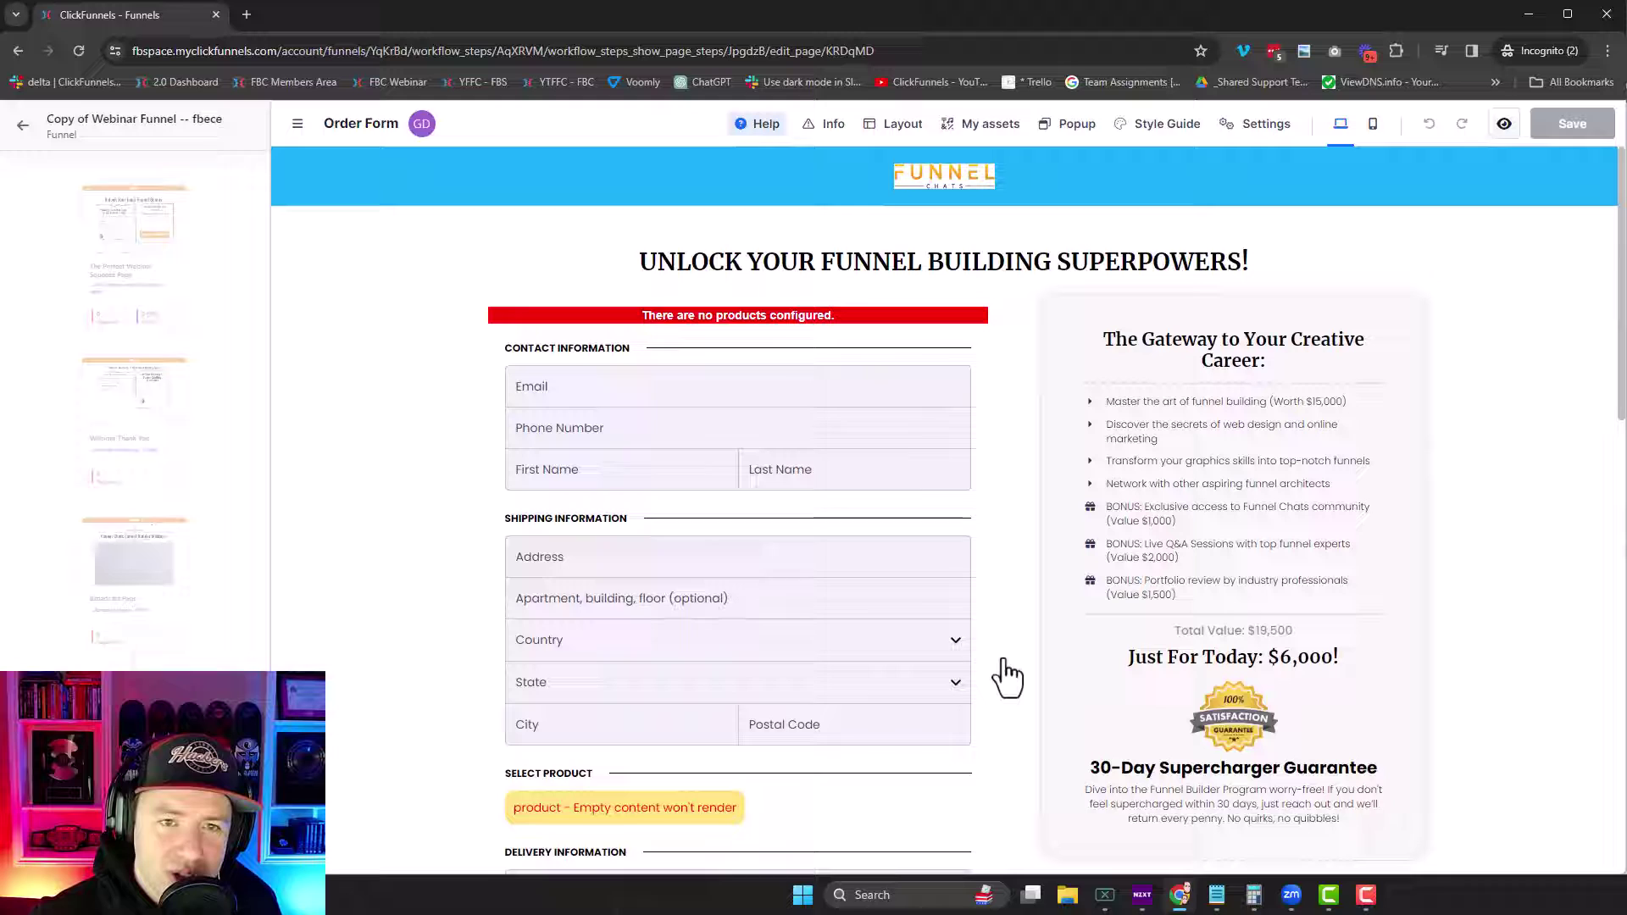